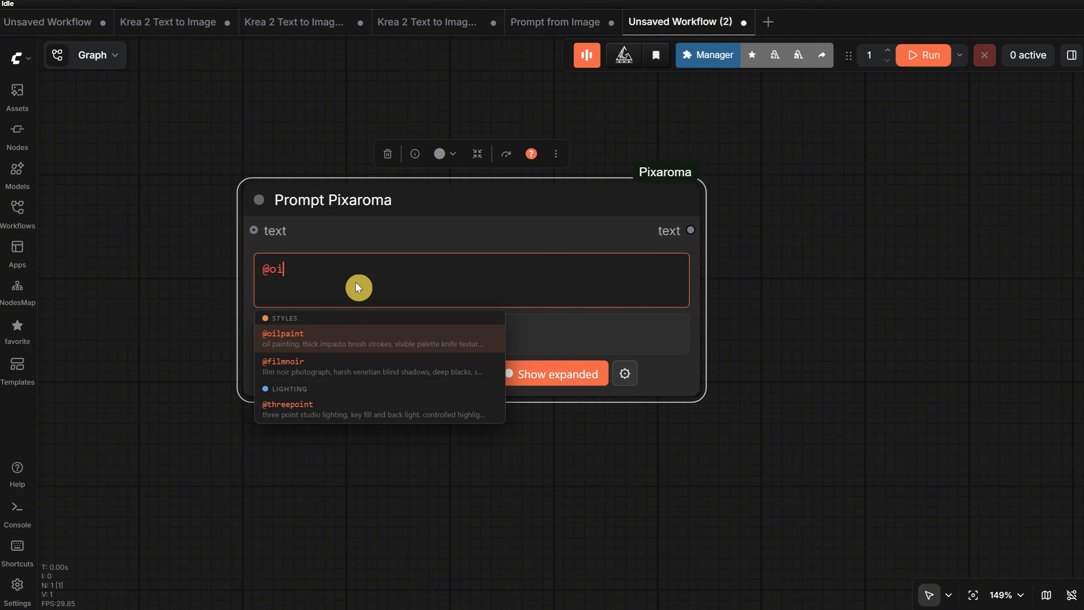
click(354, 348)
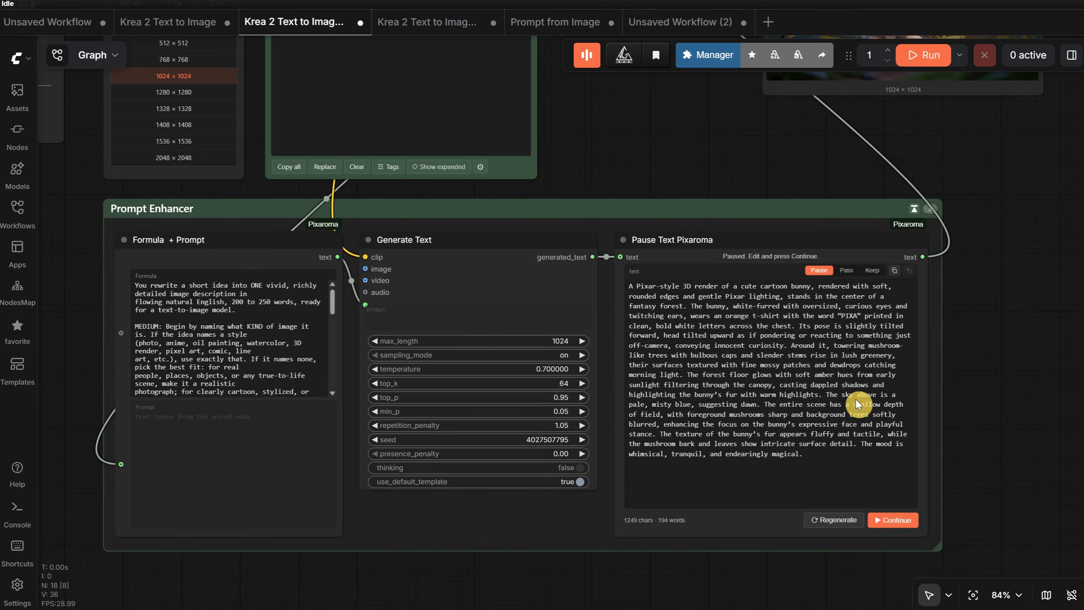
Replace the generated prompt in the Pause Text Pixaroma node with "i can edit this" and continue the paused run.
drag(855, 450, 618, 276)
text(i can edit this)
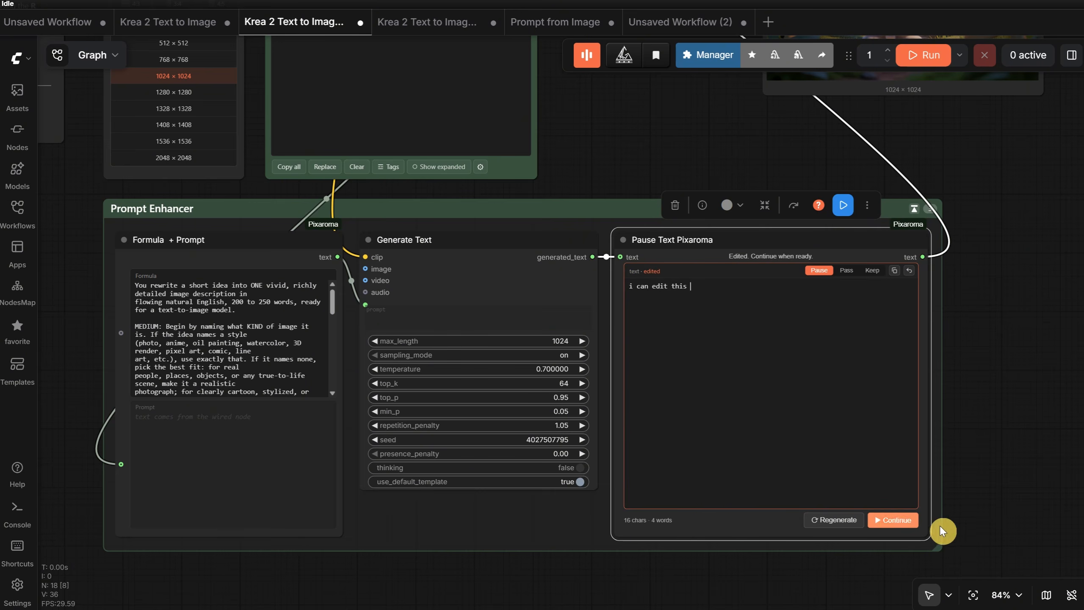
click(892, 521)
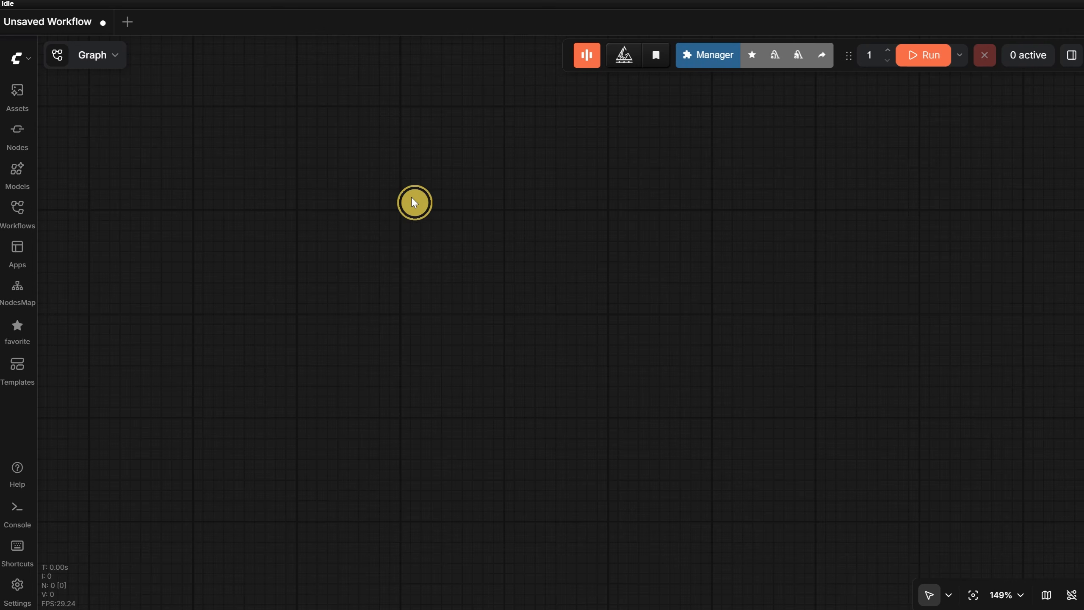
Add a temporary Version Check Pixaroma node to view the installed versions, and delete it from the canvas.
double_click(414, 202)
text(vers)
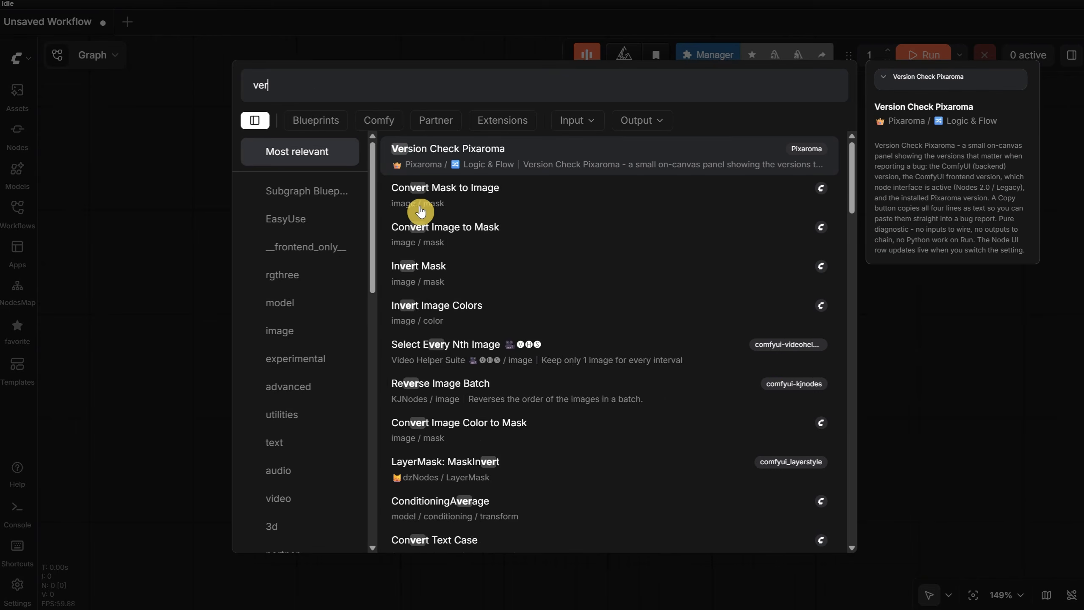
click(451, 161)
drag(484, 196, 544, 215)
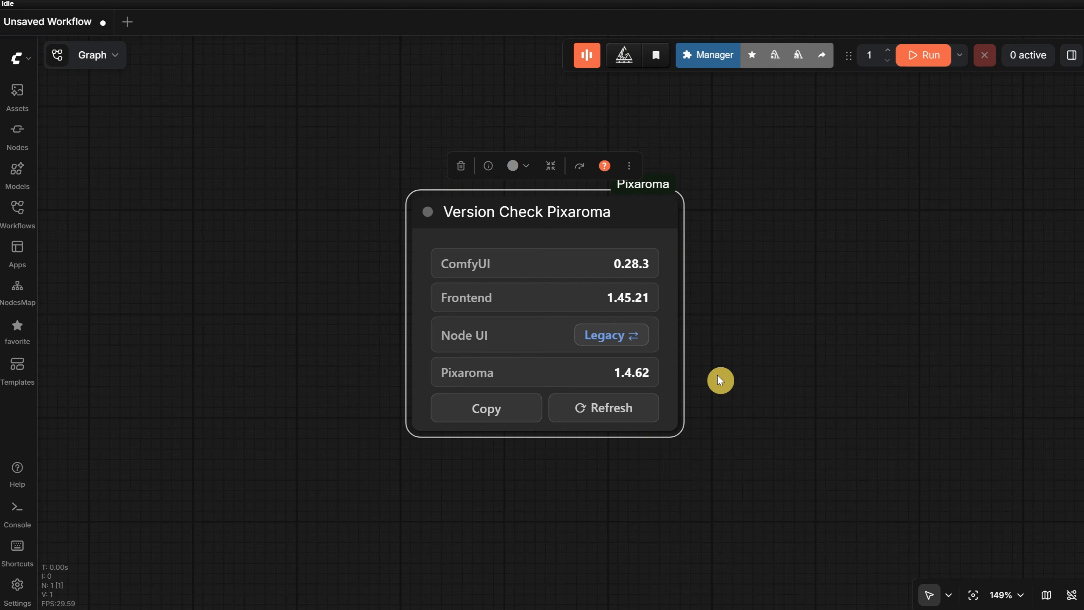
key(Delete)
Open the Krea 2 Text to Image workflow from the Ep28 Workflows folder and close the workflow browser.
click(18, 215)
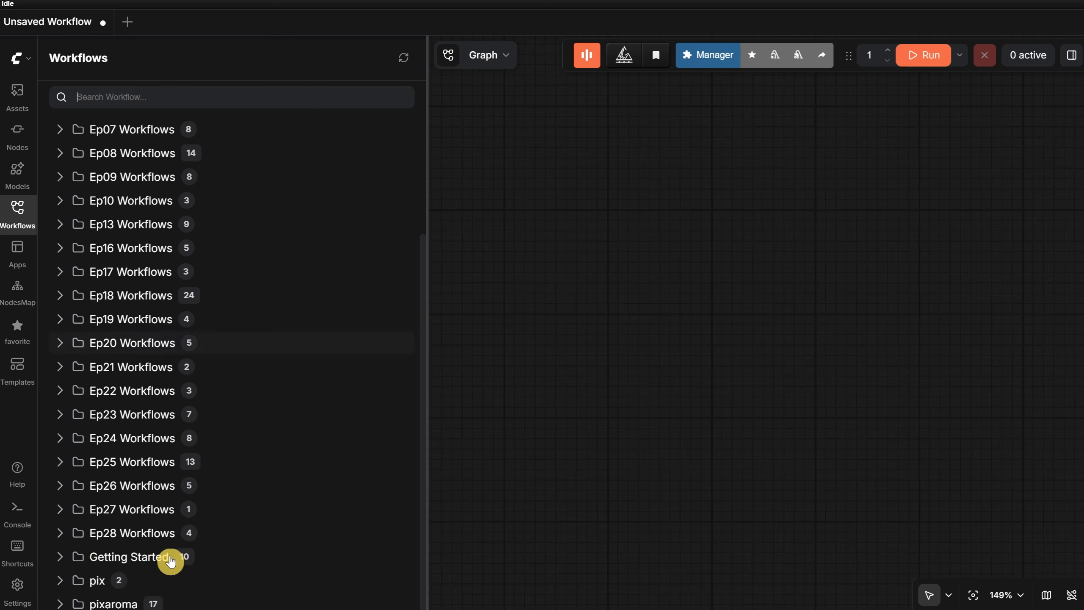
click(150, 529)
scroll(206, 445, down, 2)
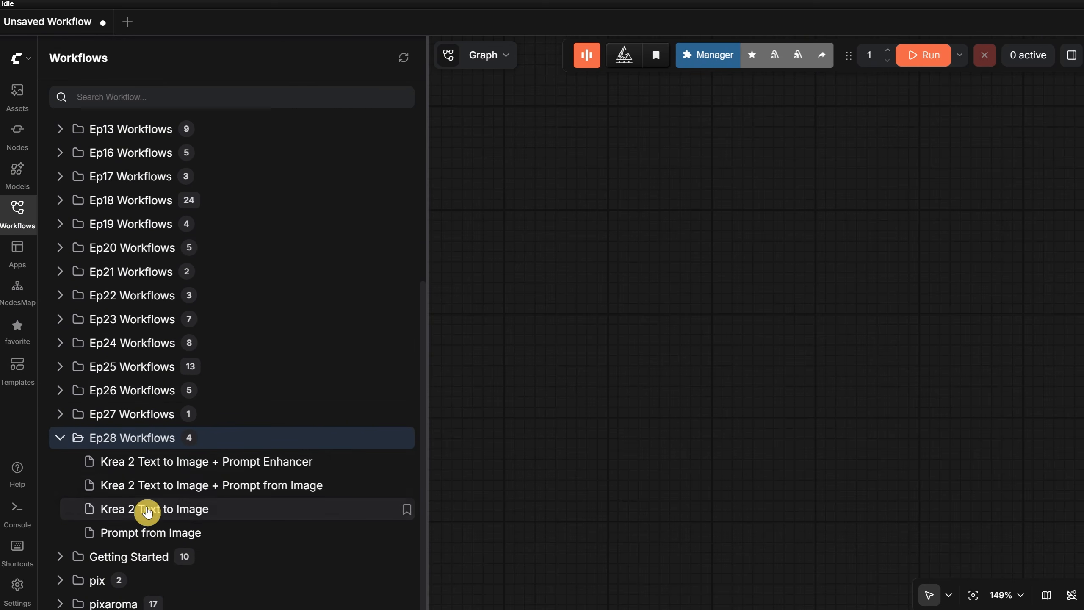
click(184, 510)
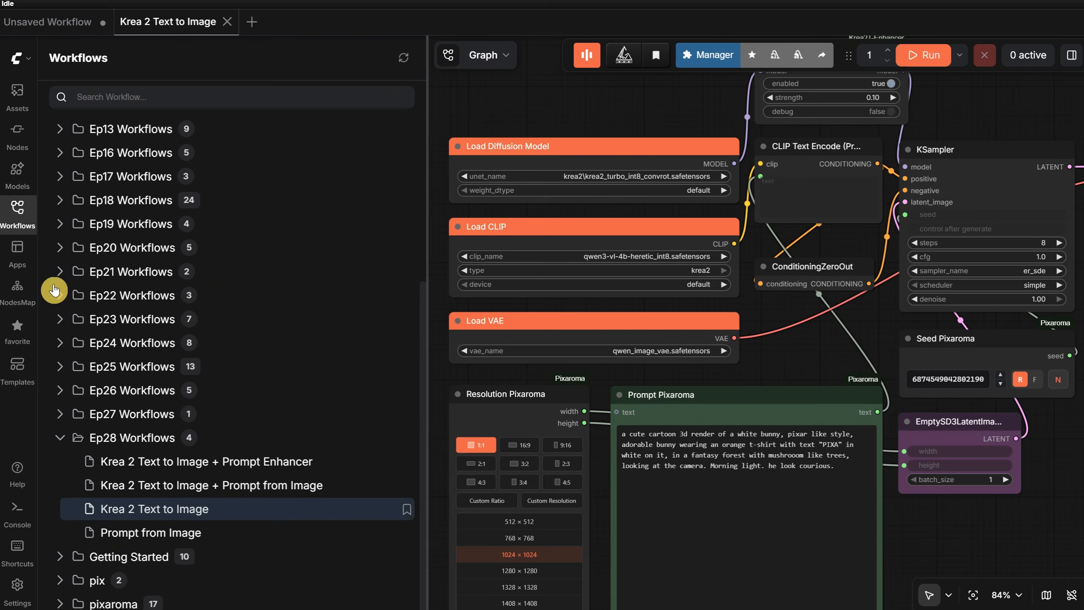
click(24, 213)
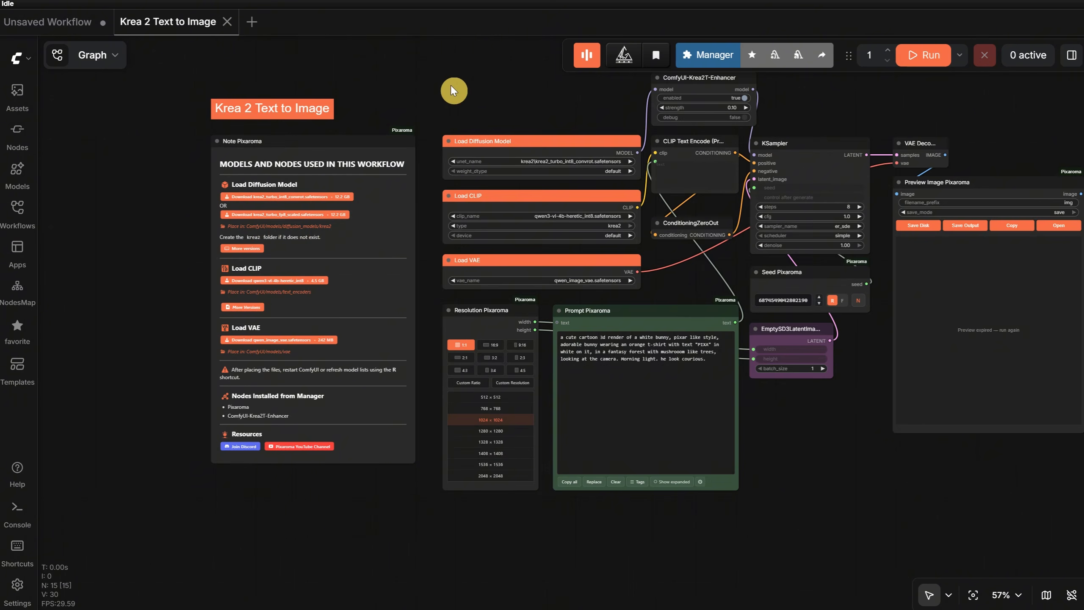
Run the Krea 2 Text to Image workflow to generate the bunny image.
drag(448, 80, 386, 114)
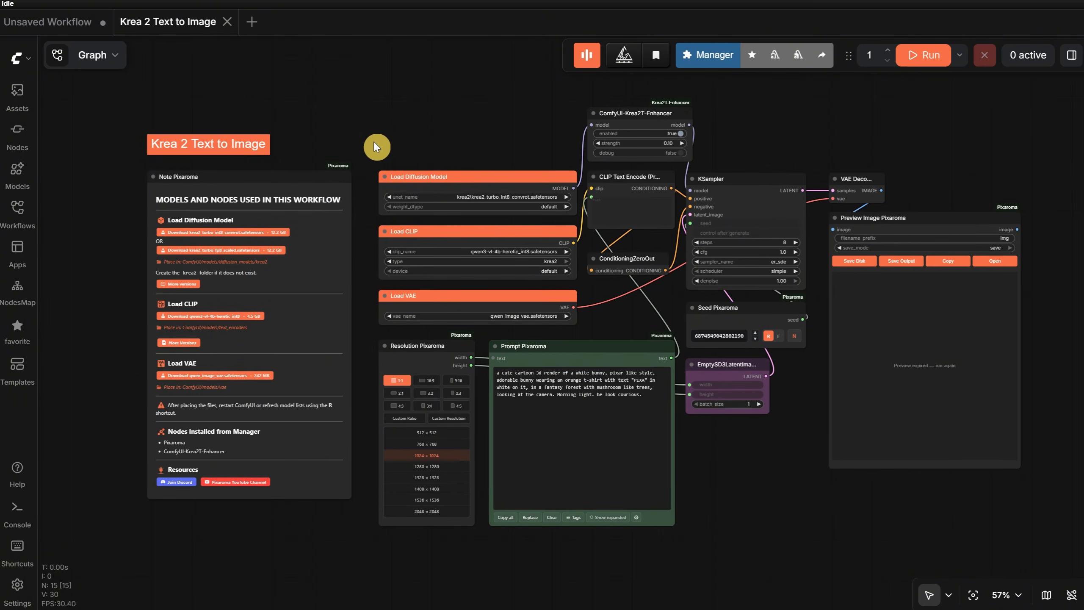
scroll(412, 143, up, 4)
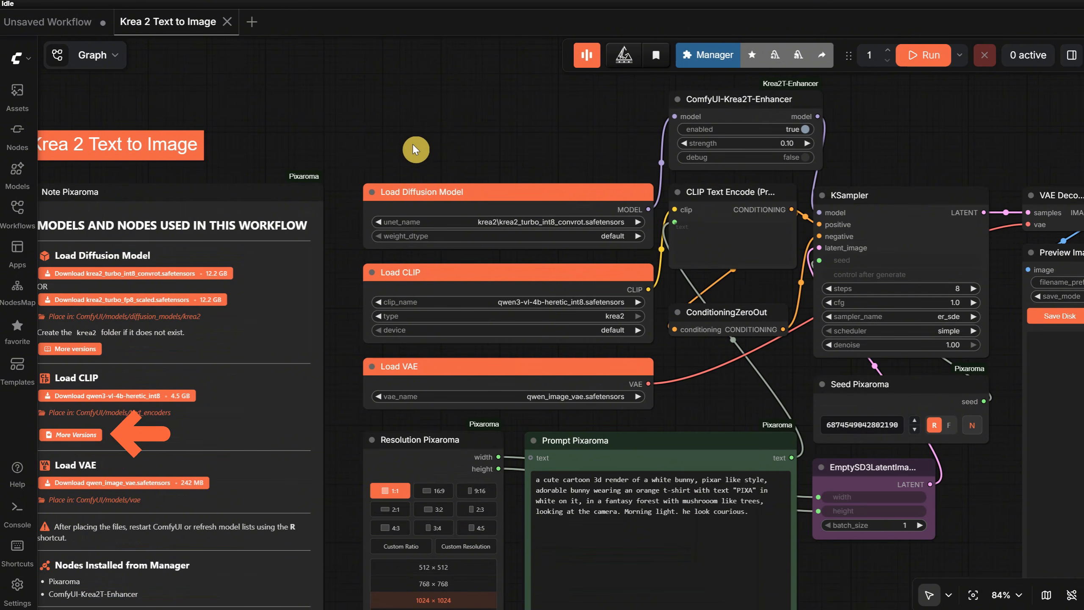
scroll(678, 512, down, 1)
click(927, 54)
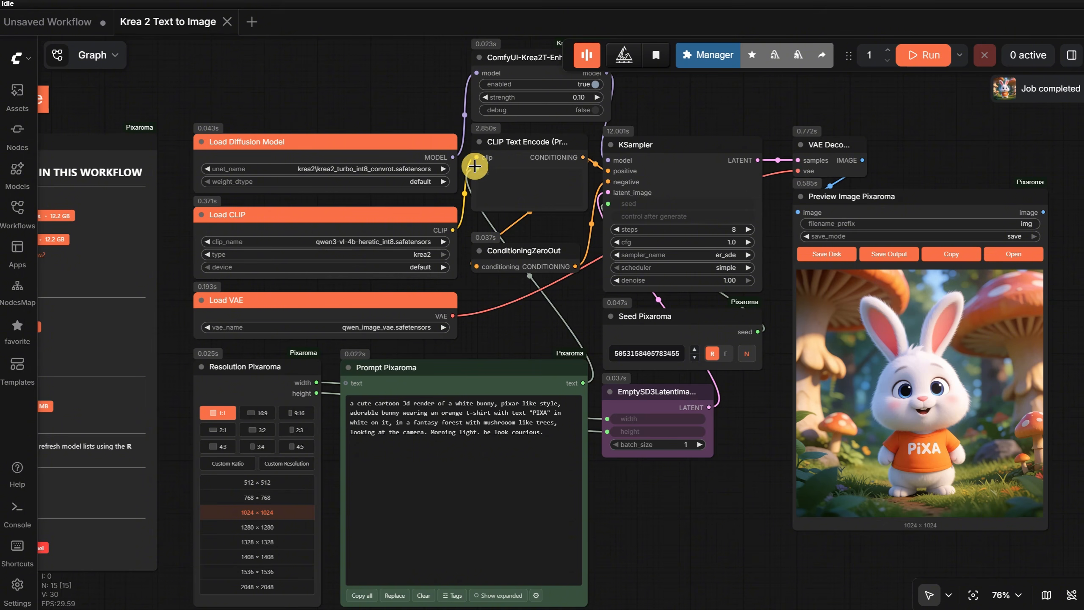
Disconnect the text input of CLIP Text Encode and reconnect it to the Prompt Pixaroma text output.
drag(476, 169, 647, 483)
click(555, 174)
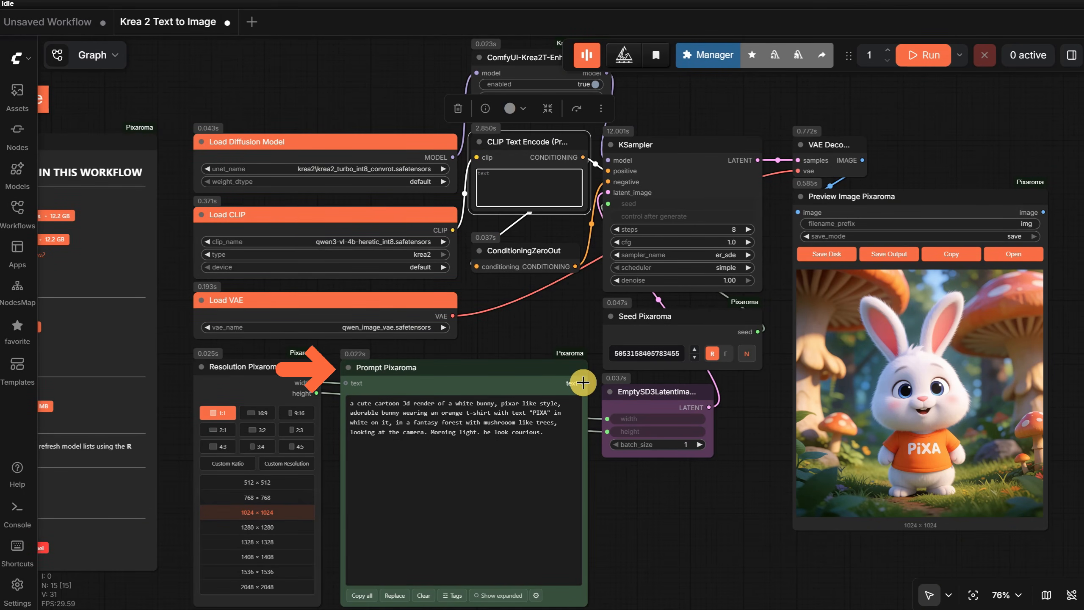
drag(583, 382, 477, 170)
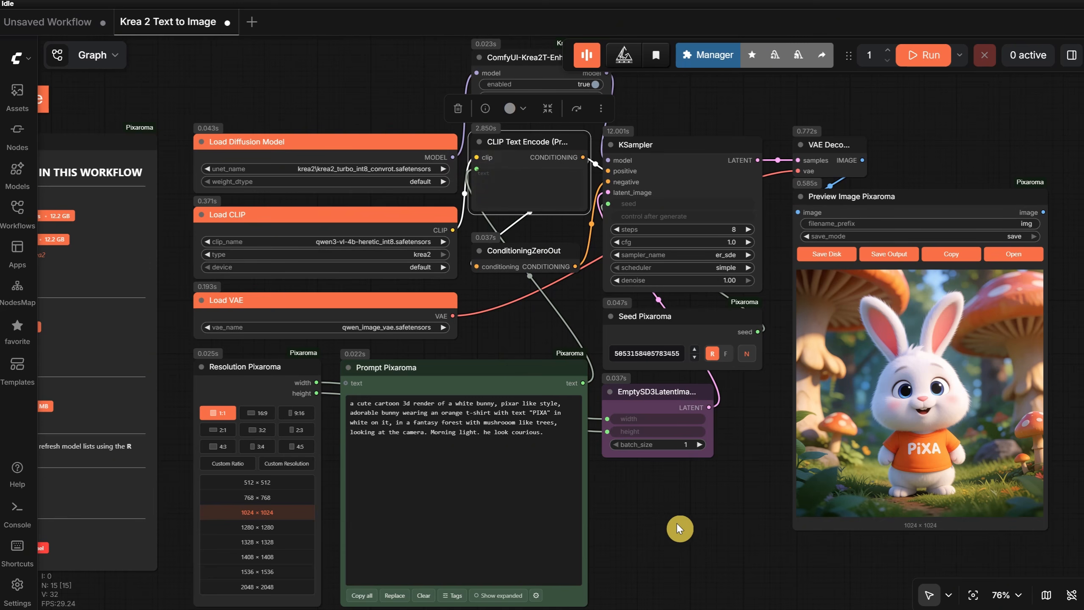
Add a Text Pixaroma node below the EmptySD3LatentImage node and delete it.
double_click(655, 517)
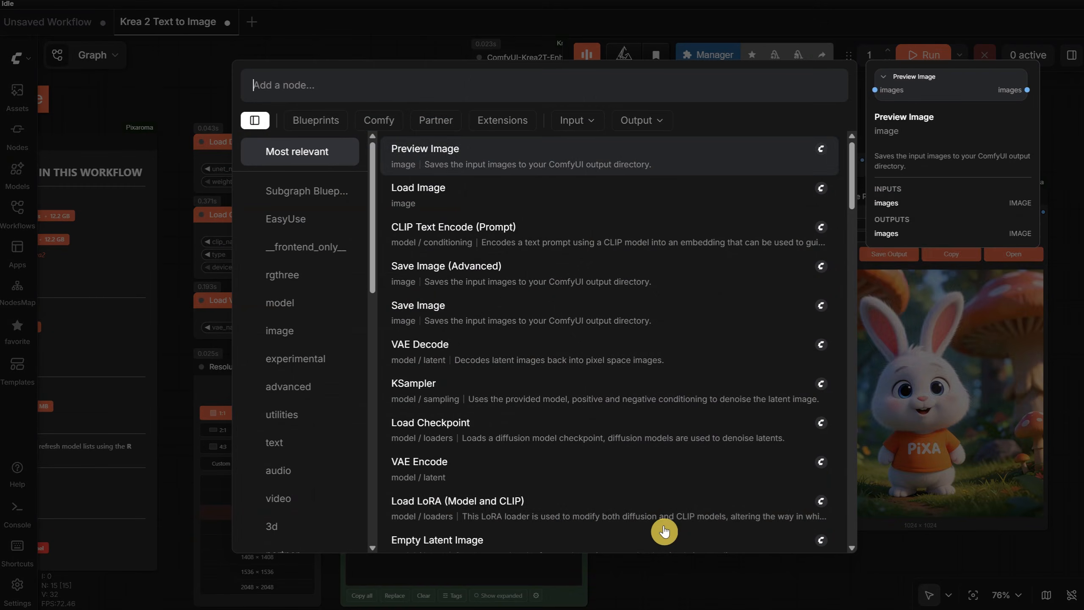
text(text pix)
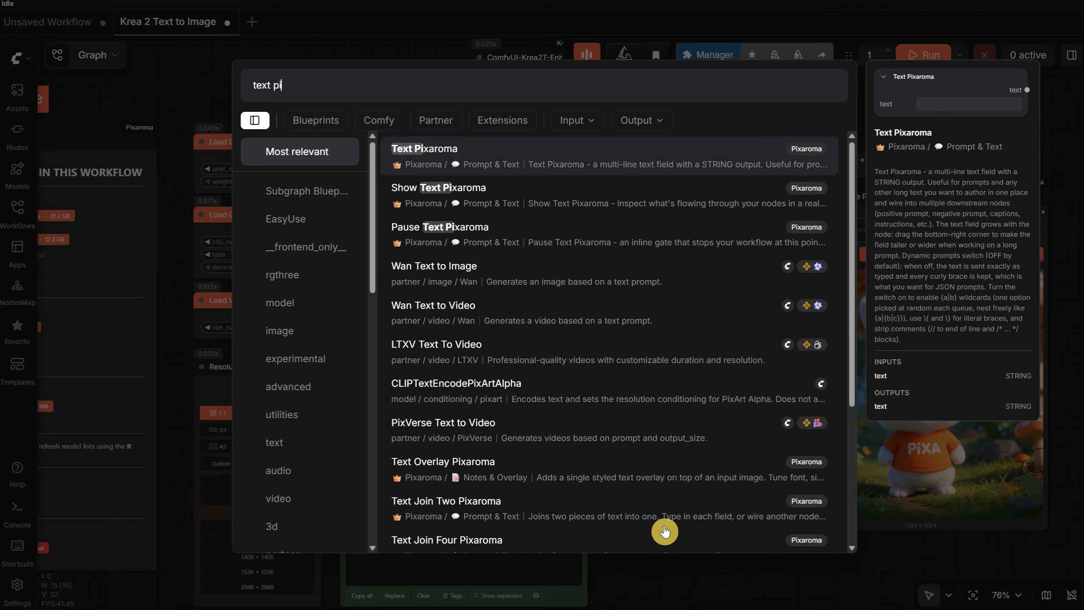
click(558, 150)
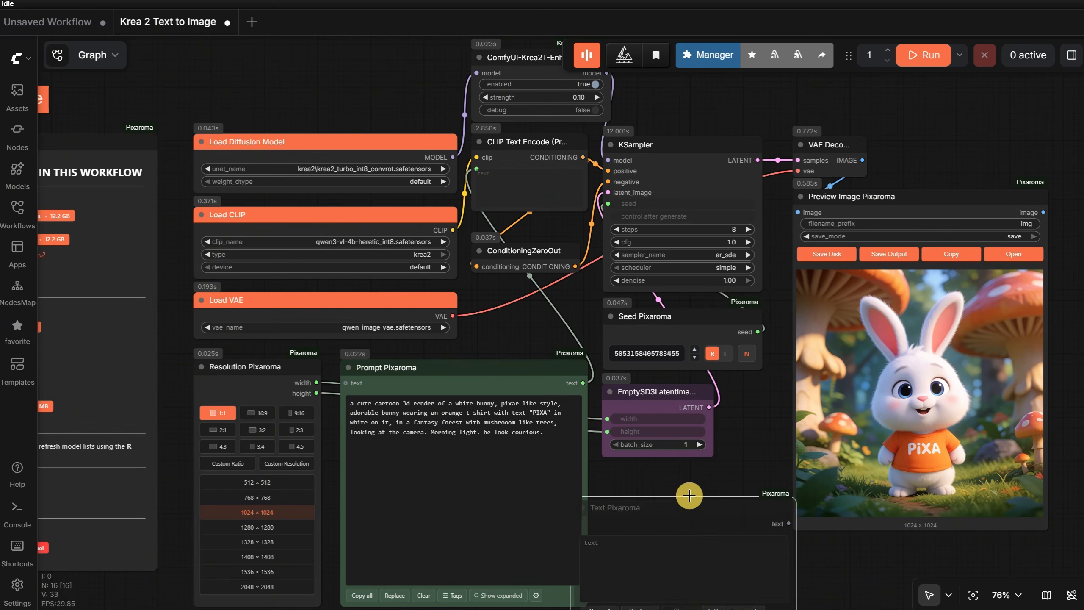
click(721, 484)
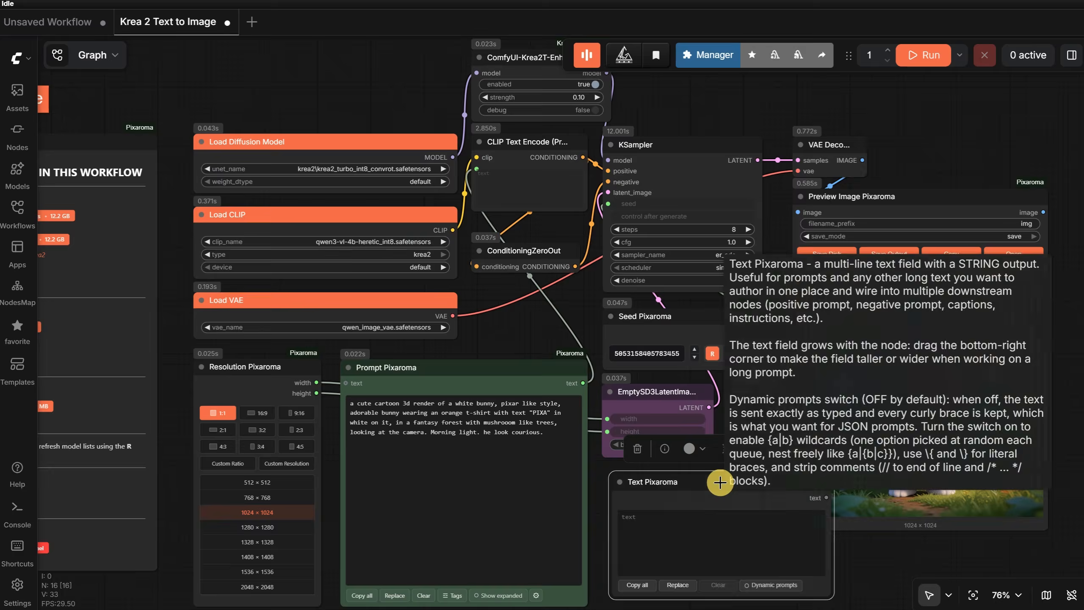
key(Delete)
Add a second Prompt Pixaroma node below the EmptySD3LatentImage node, inspect its prompt field and delete the node.
double_click(670, 517)
text(prompt pi)
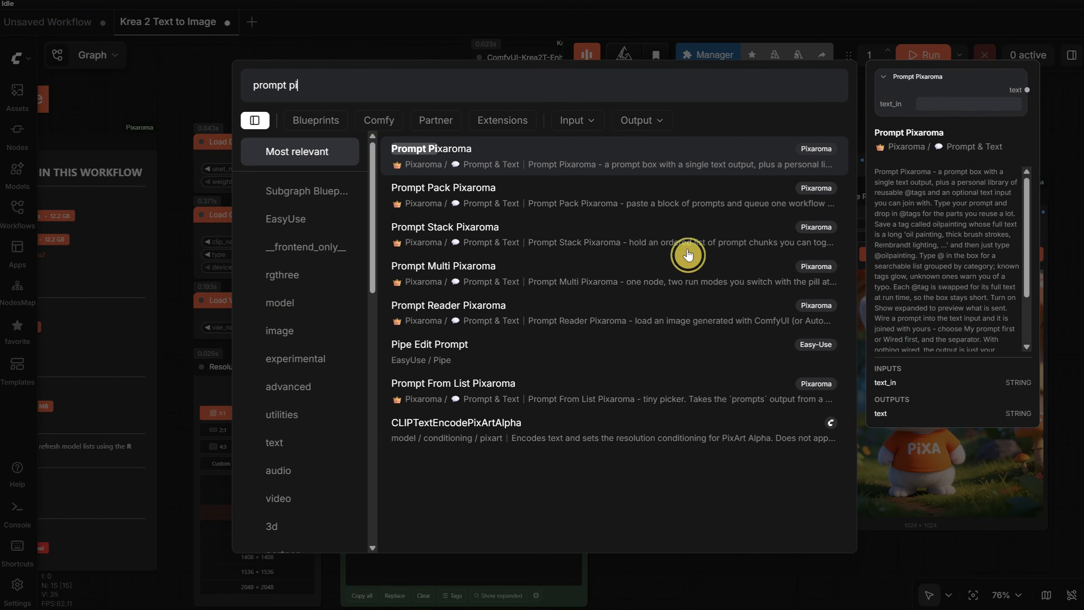
key(Return)
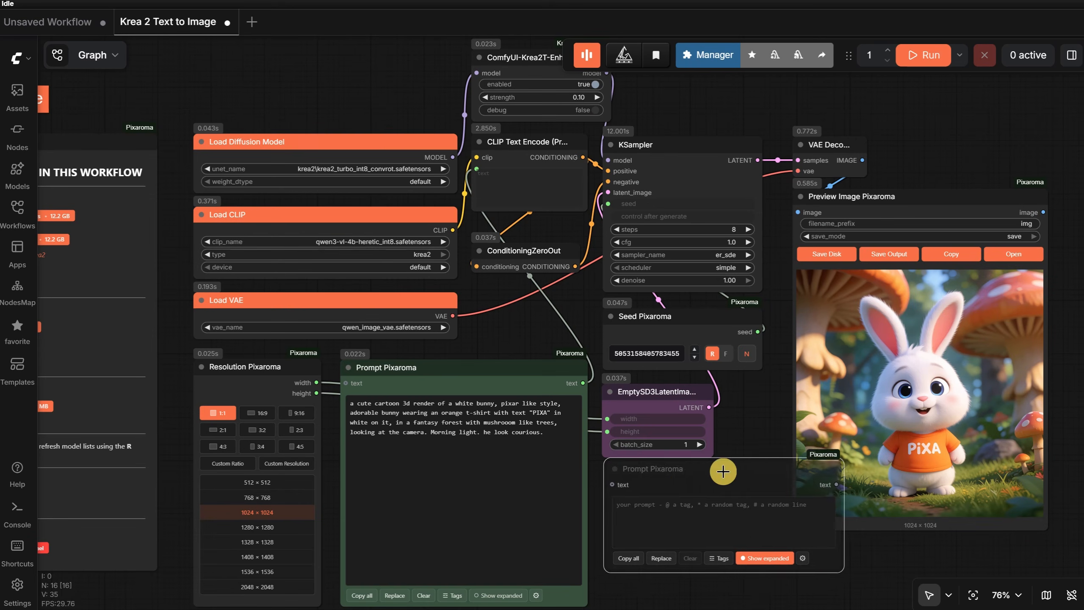
click(721, 472)
click(750, 573)
scroll(657, 519, up, 5)
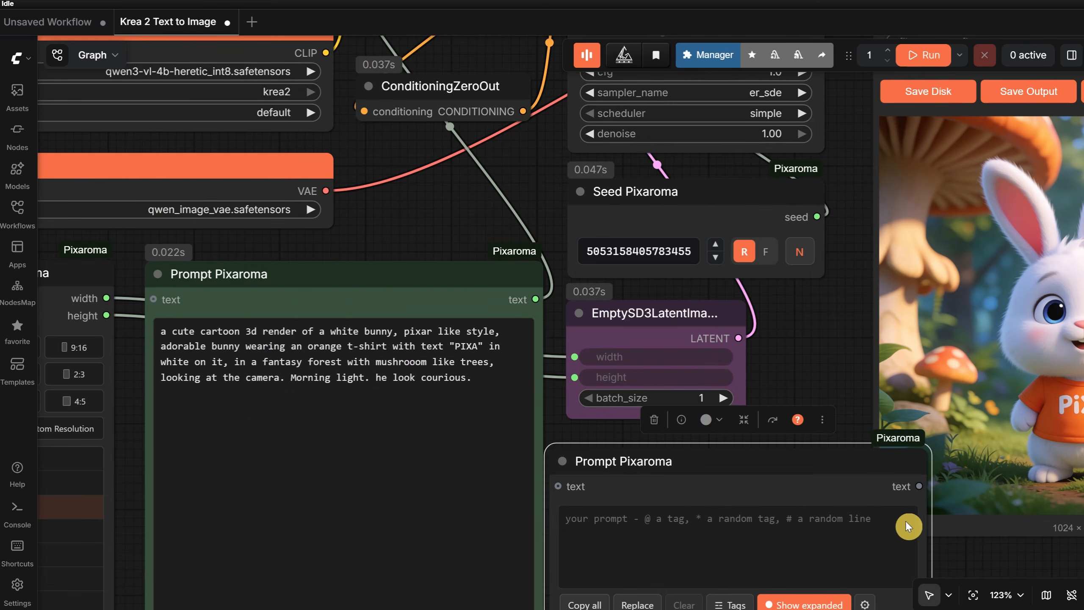
scroll(842, 514, down, 4)
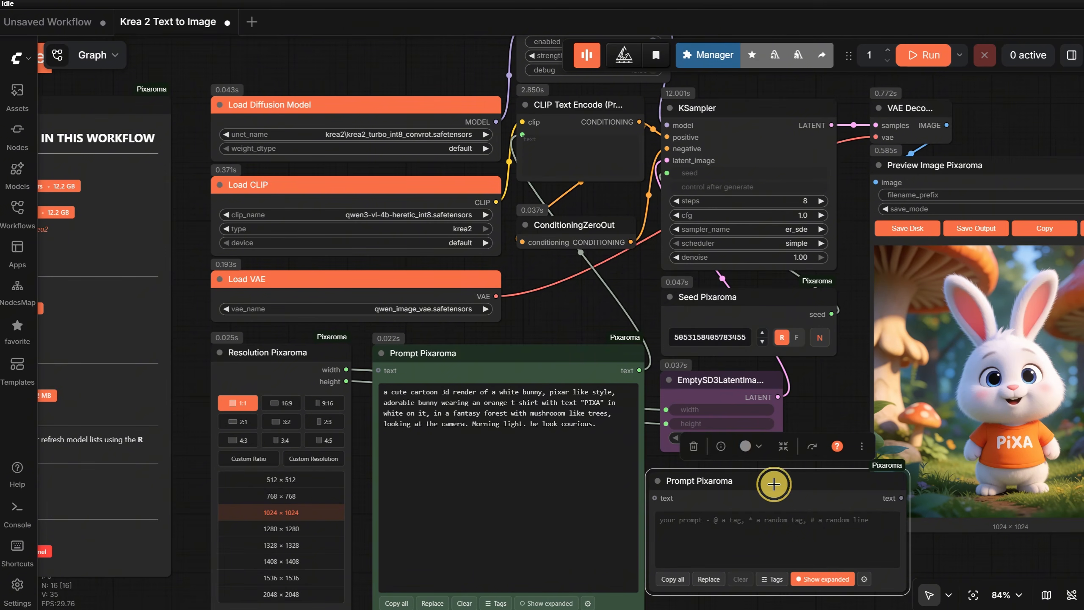
key(Delete)
Clear the bunny prompt from the green Prompt Pixaroma node and briefly bring up the @ tag suggestions.
scroll(733, 519, up, 1)
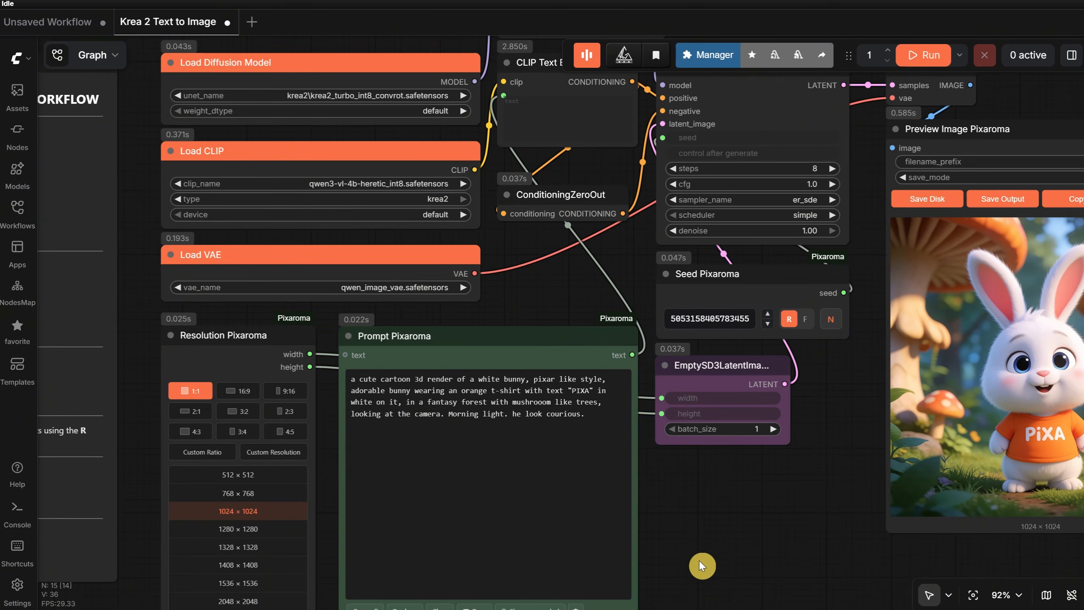
click(662, 350)
key(ctrl+a)
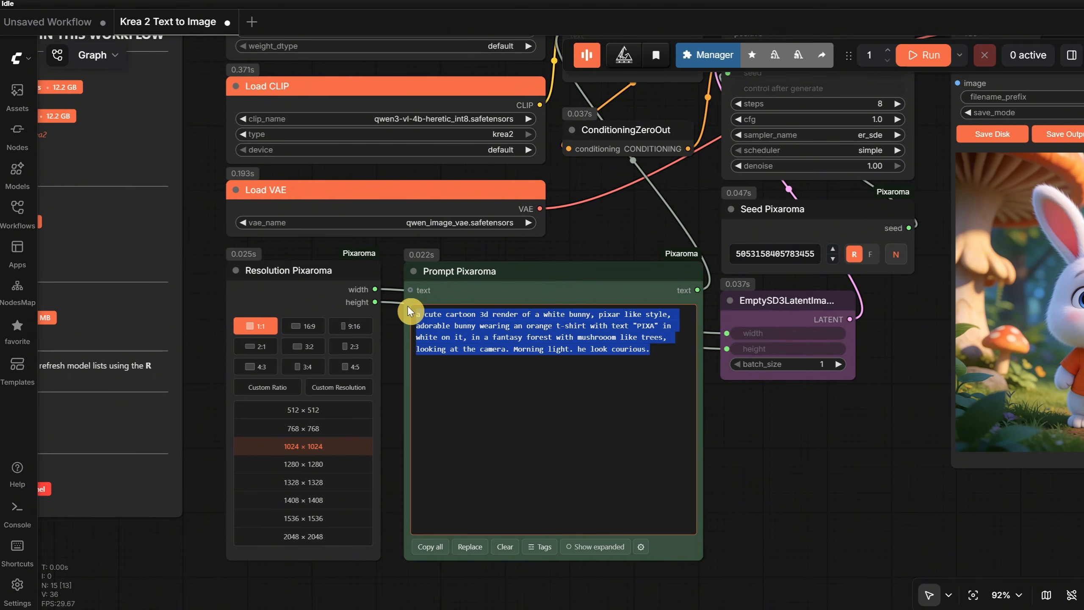
key(BackSpace)
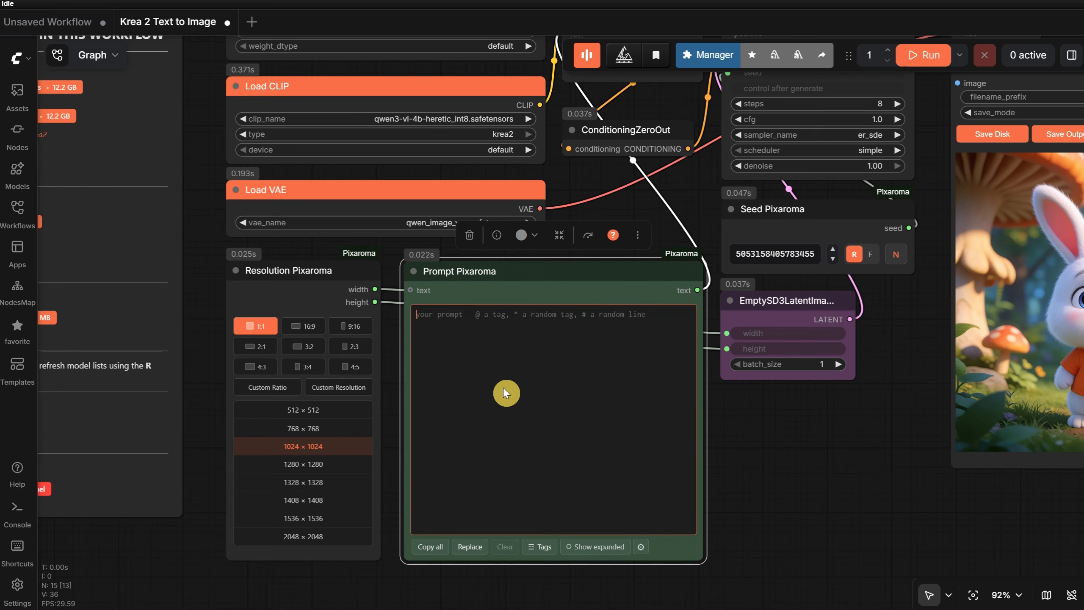
text(@)
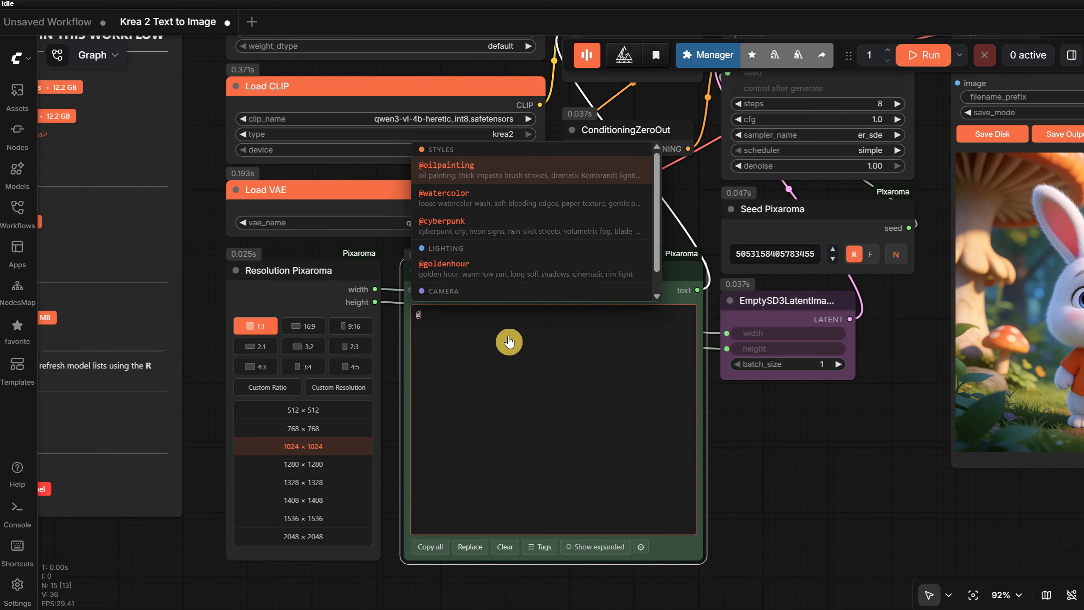
key(BackSpace)
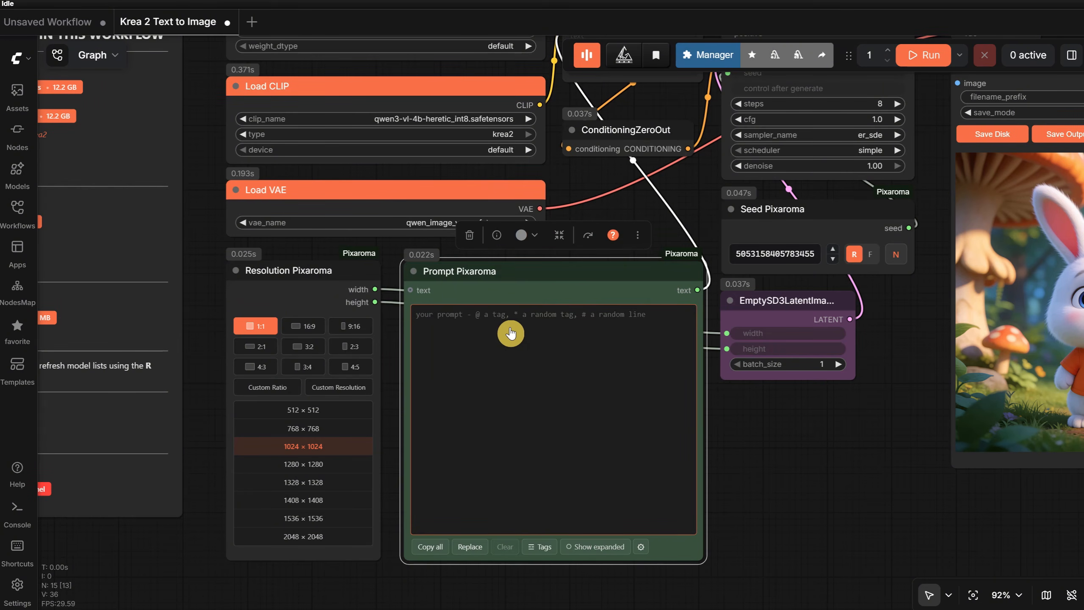
Open the tag library from the Prompt Pixaroma node and delete all of its tags and categories.
click(538, 551)
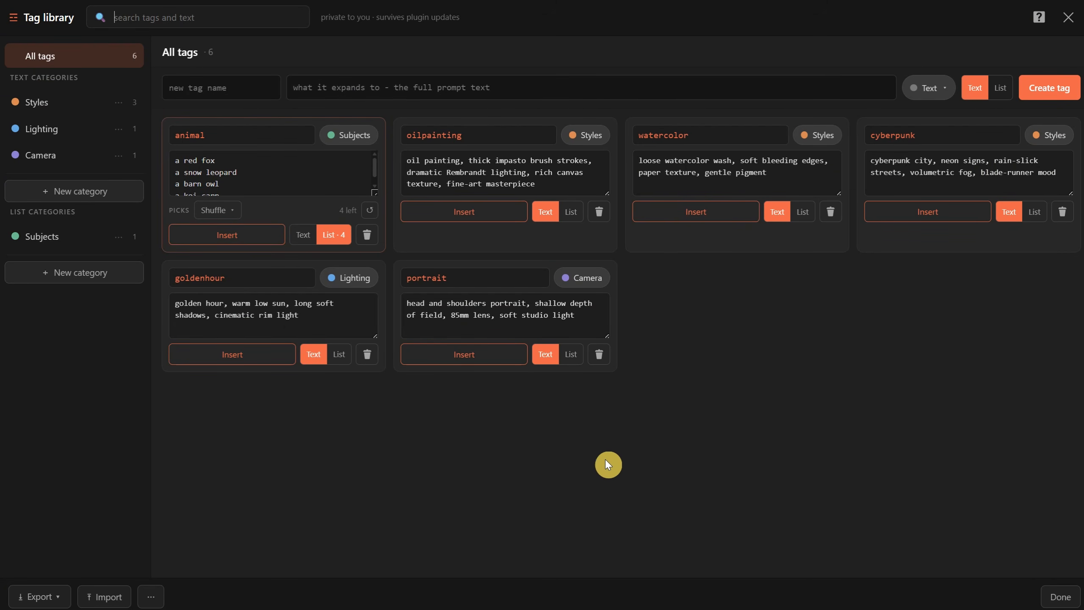
click(151, 597)
click(204, 572)
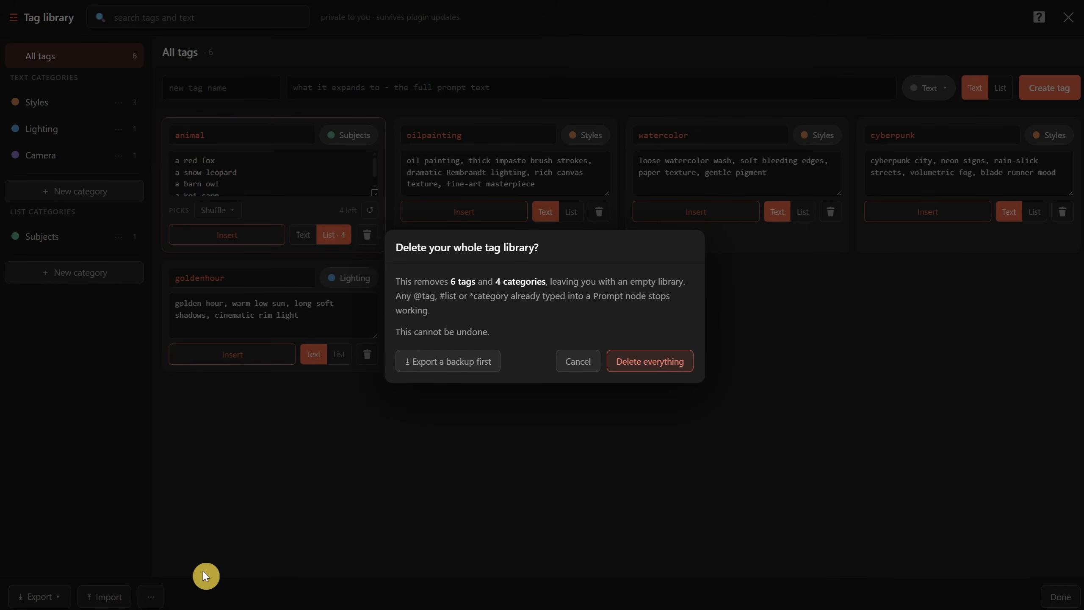
click(638, 365)
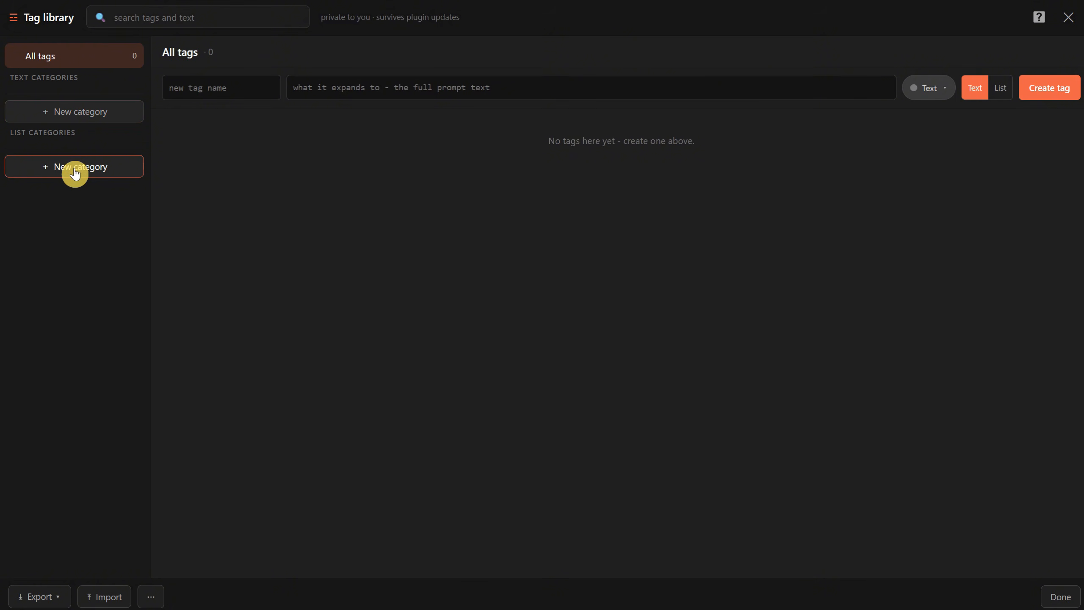
Create a text category named "styles" in the tag library.
click(73, 119)
text(stye)
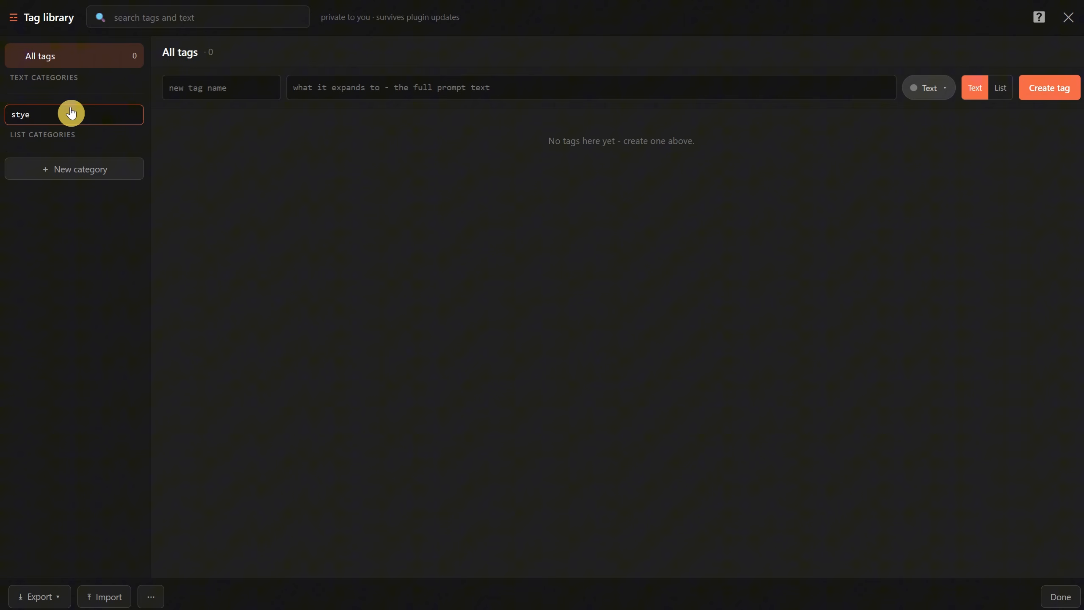
key(BackSpace)
text(les)
key(Return)
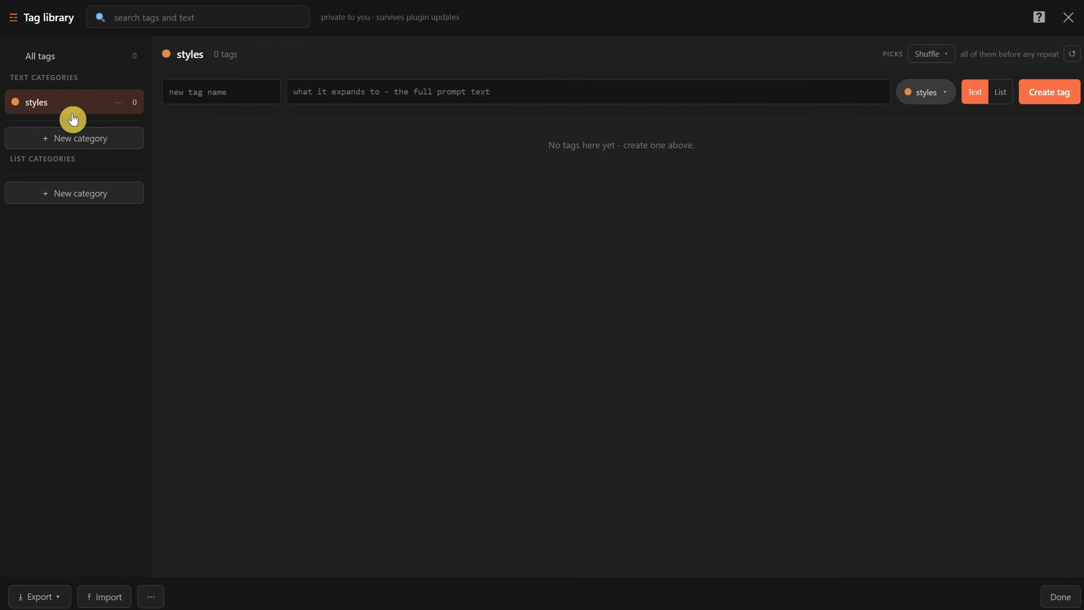
Create a text tag "oil painting" in the styles category that expands to "oil painting, brush strokes, medieval style".
click(203, 91)
text(oil painting)
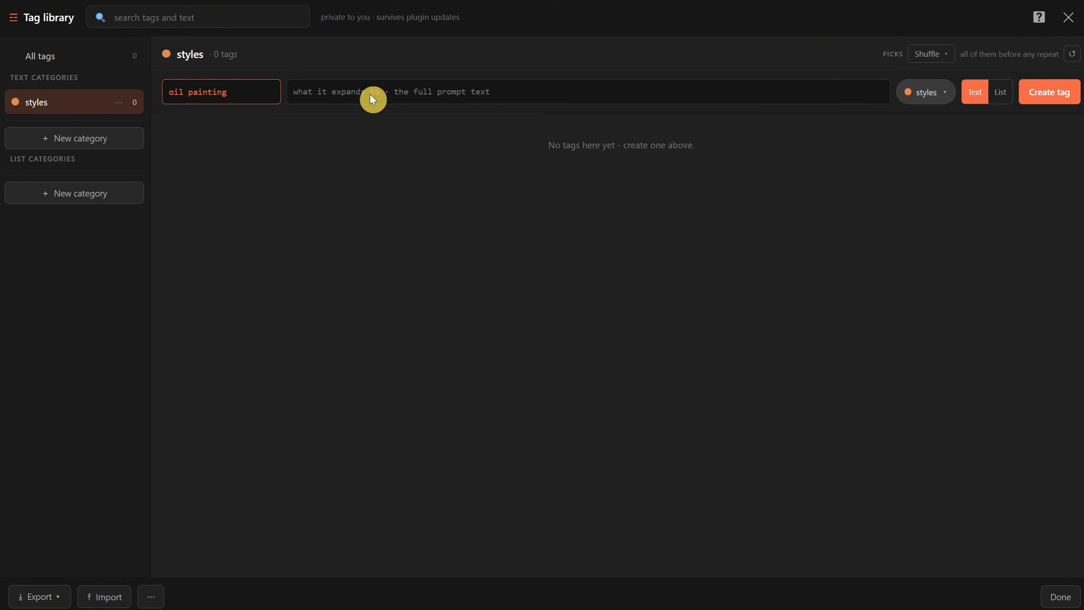
click(371, 83)
text(oil pai)
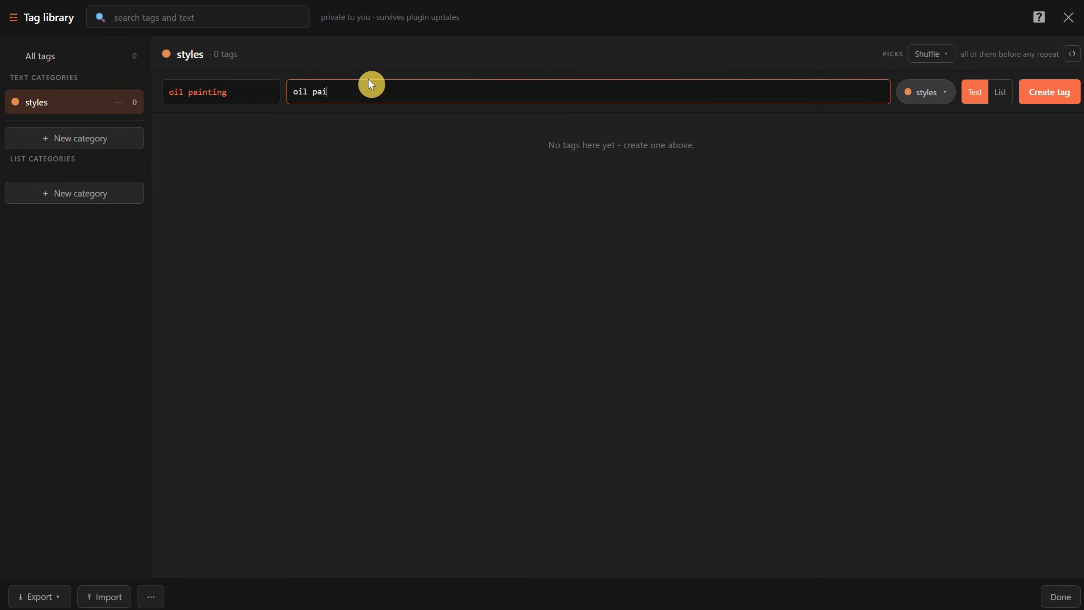
text(nting, brush strokes, medieval style)
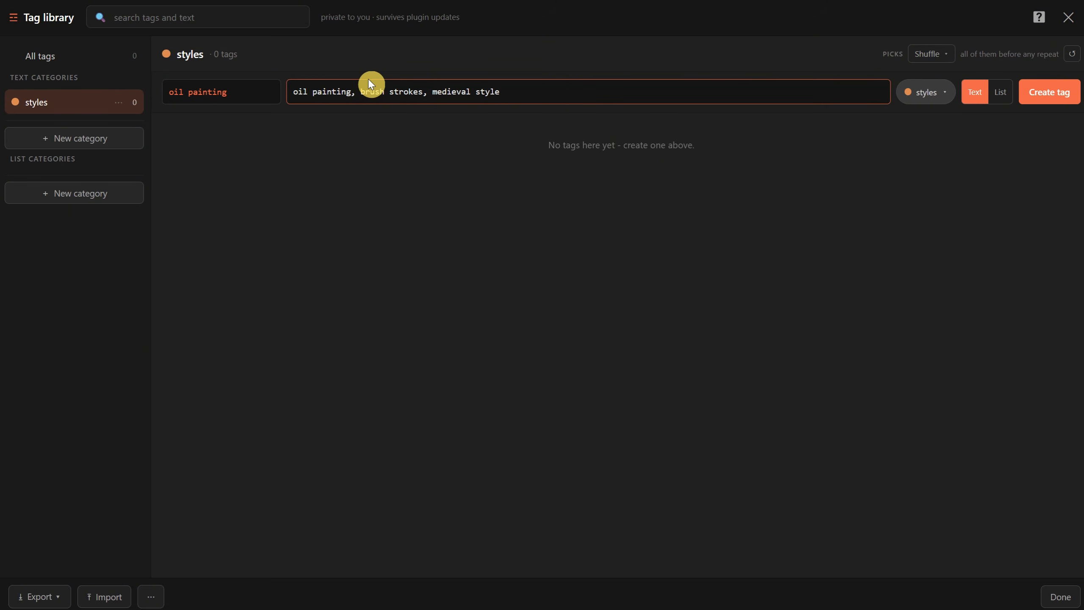
click(1050, 98)
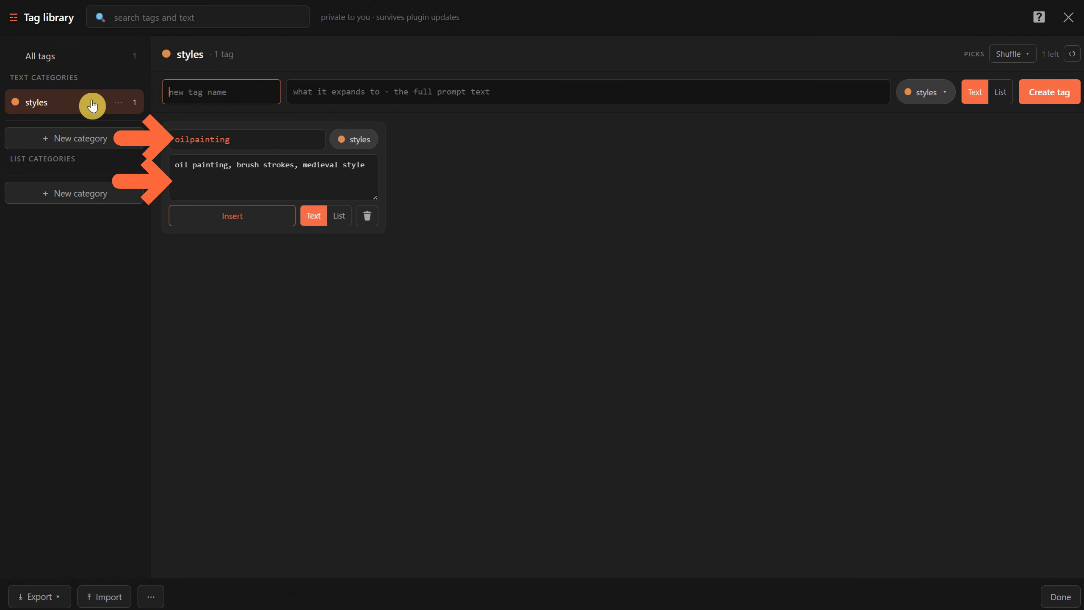
Create a text tag "watercolor" in the styles category that expands to "watercolor painting, beautiful pastel colors, color blending".
click(208, 91)
text(watercolor painting)
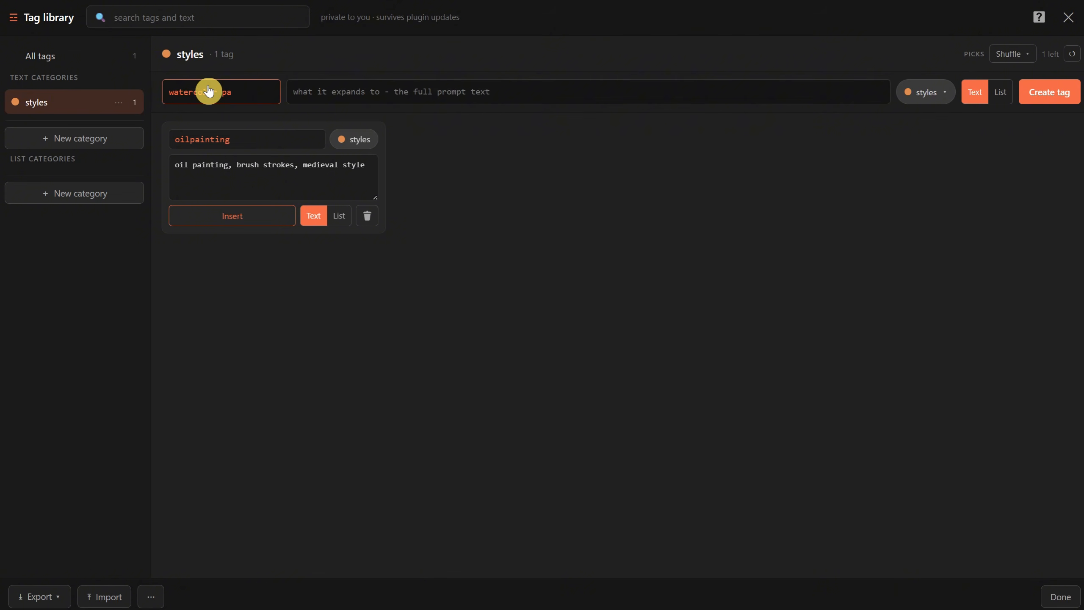
click(382, 88)
text(watercolor)
double_click(259, 90)
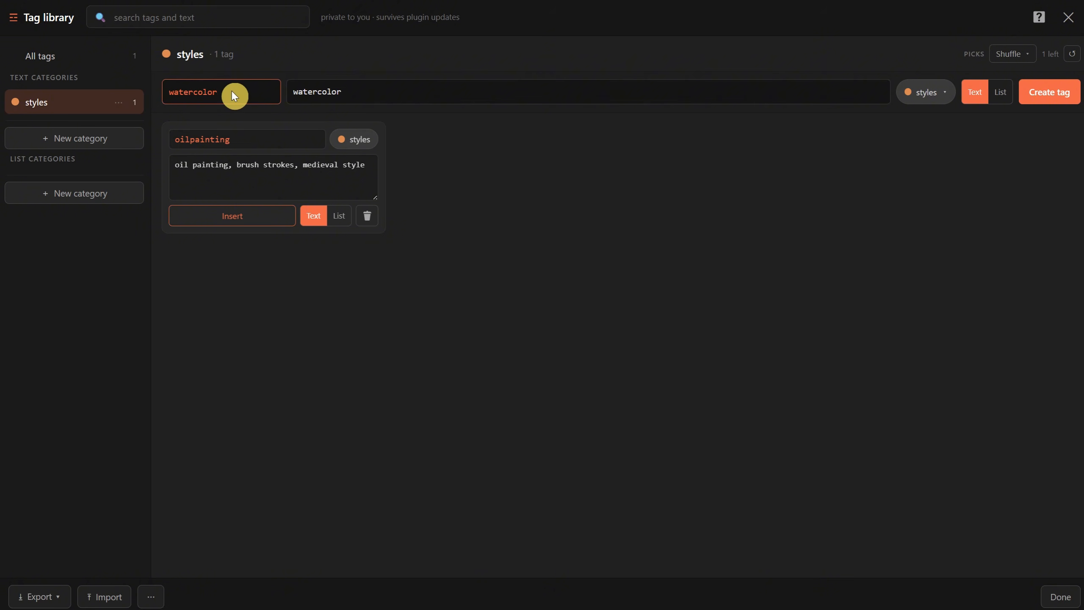
click(382, 90)
text(painting, beautiful pastel colors, )
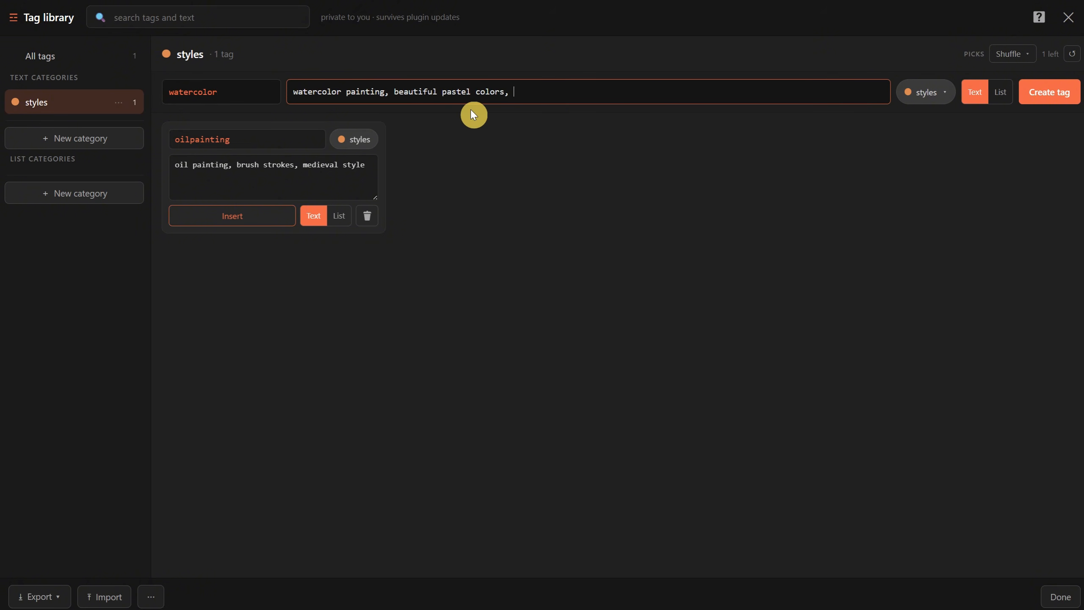
text(color blending)
click(929, 99)
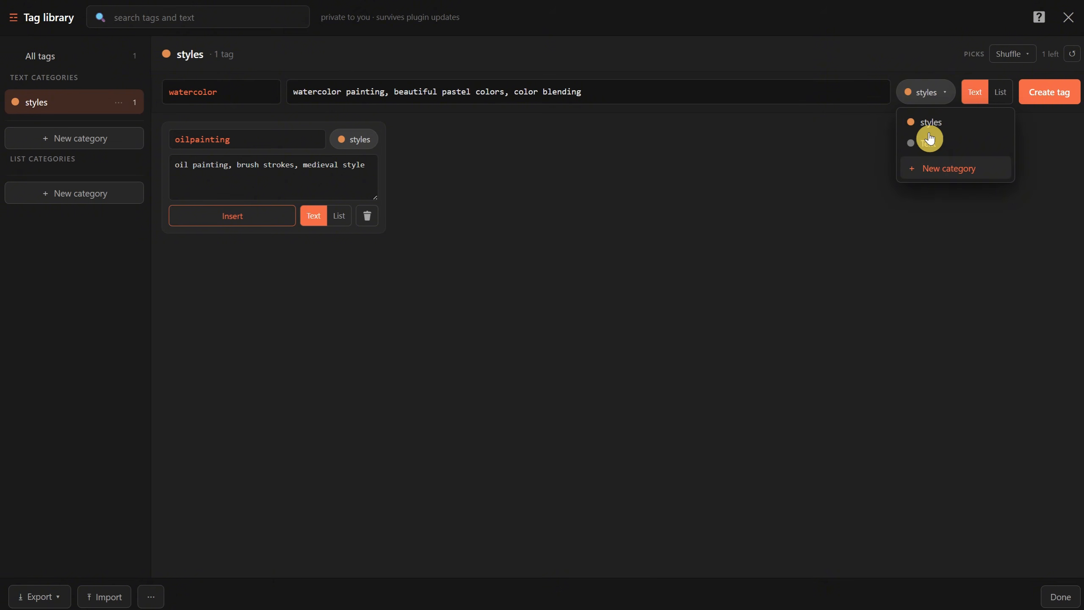
click(1053, 98)
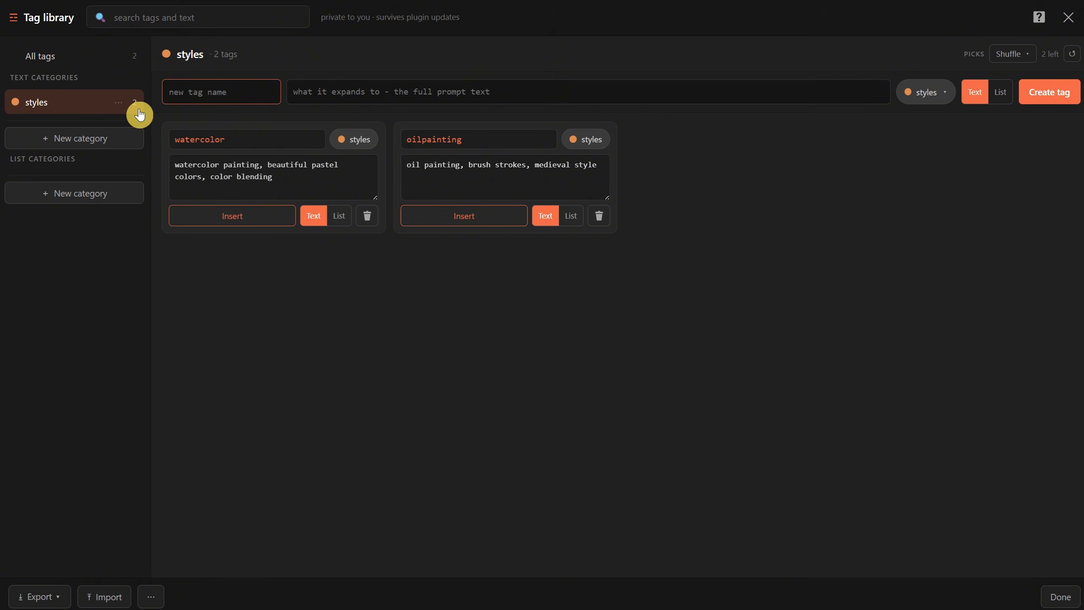
Create a text category named "characters" and view the tags of the whole library and of the styles category.
click(92, 139)
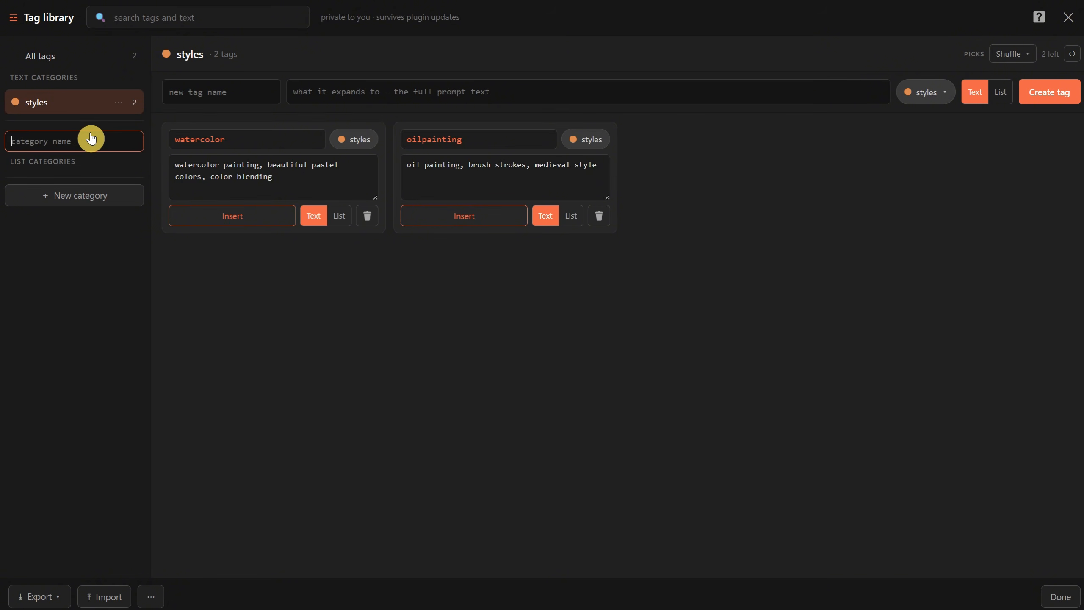
text(characters)
key(Return)
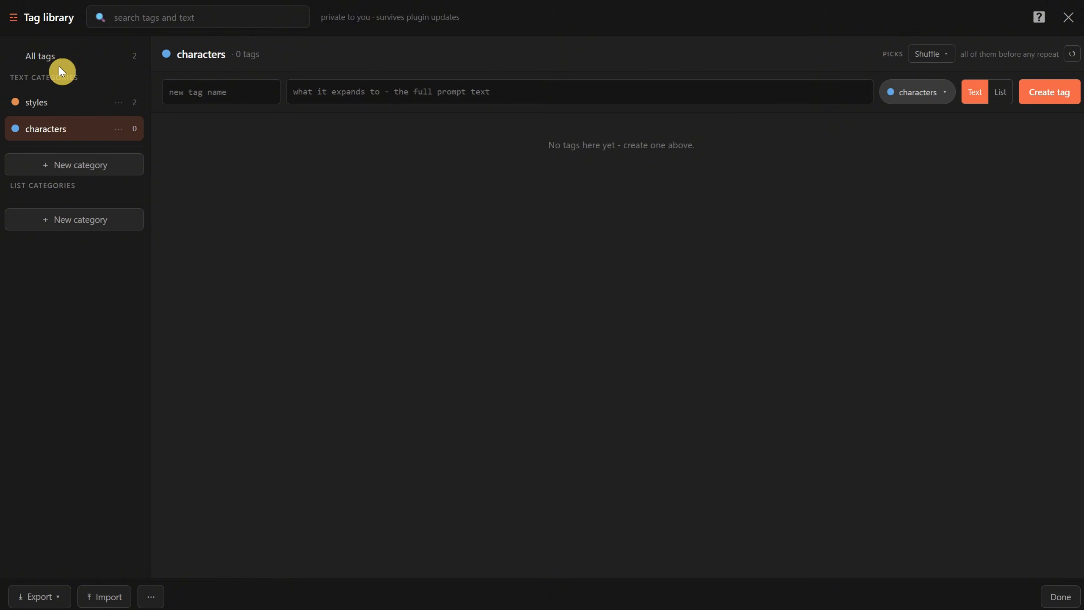
click(45, 59)
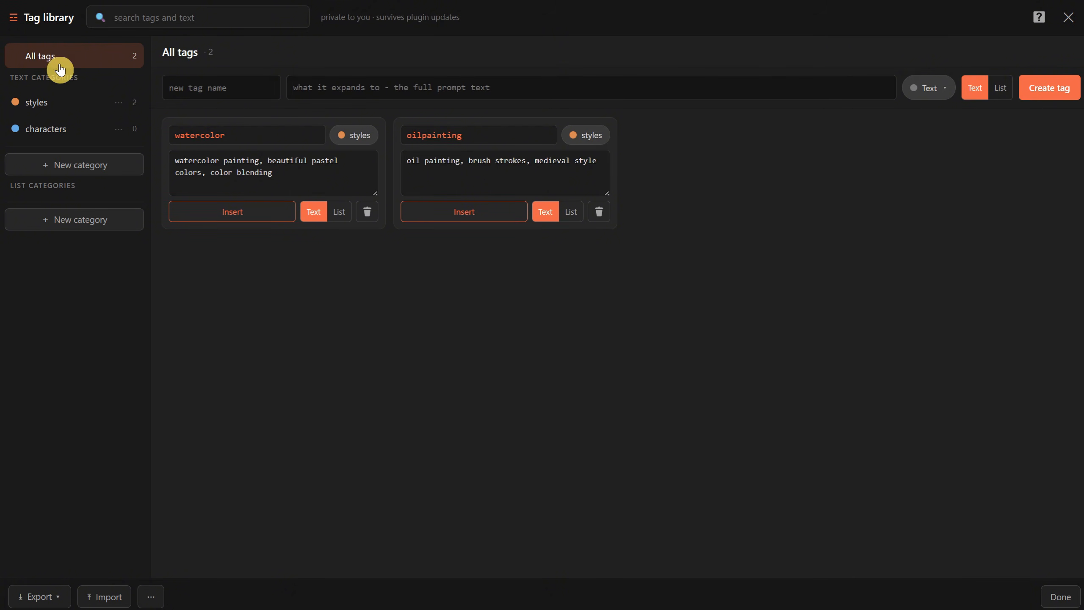
click(41, 109)
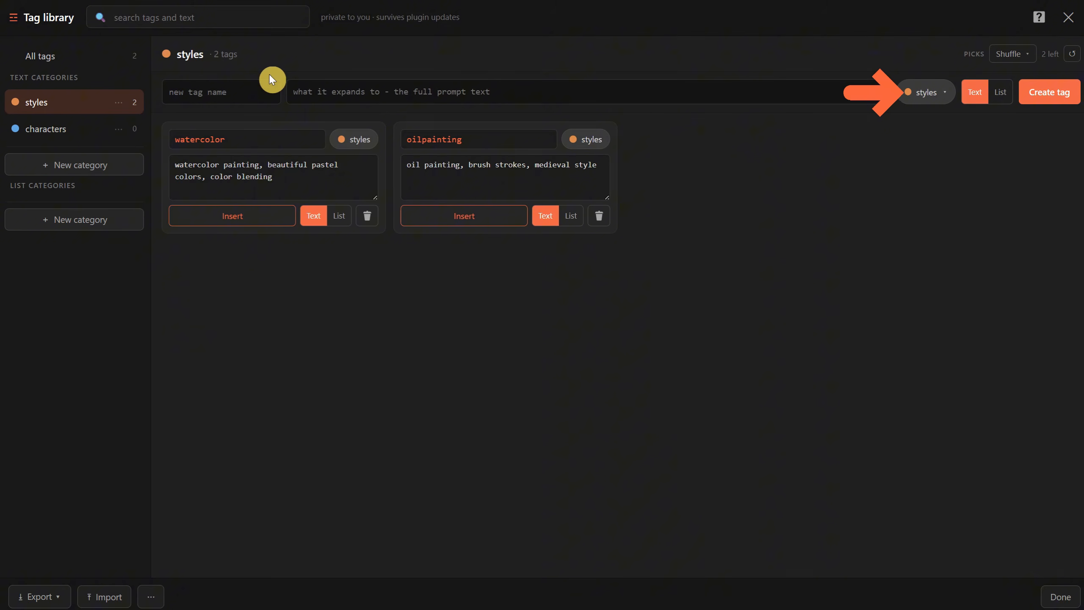
From all tags, fill in a new tag "bunny" with "a cute cartoon white character bunny with an orange tshirt that say "Pixa" on it".
click(62, 56)
click(238, 85)
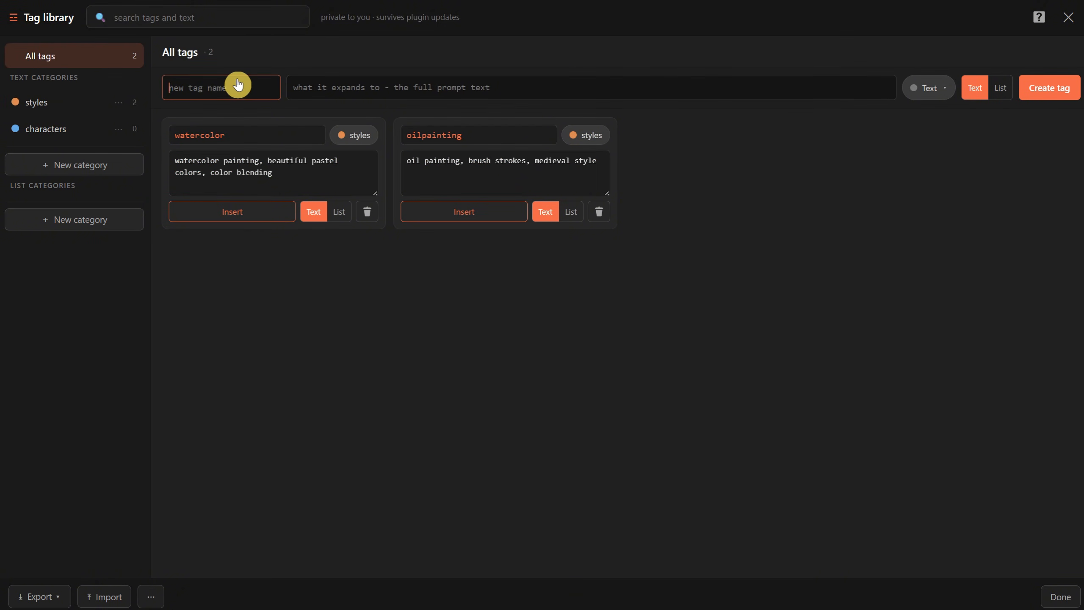
text(bunny)
click(410, 89)
text(a cute cartoon white character)
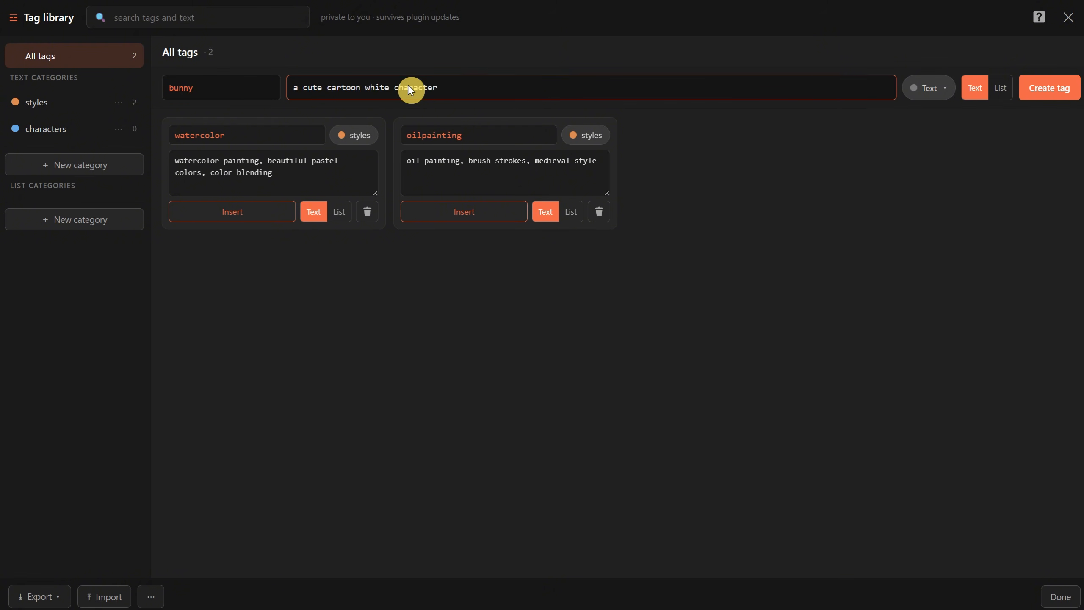
text( bunny, with a tshirt that say "Pixaroma")
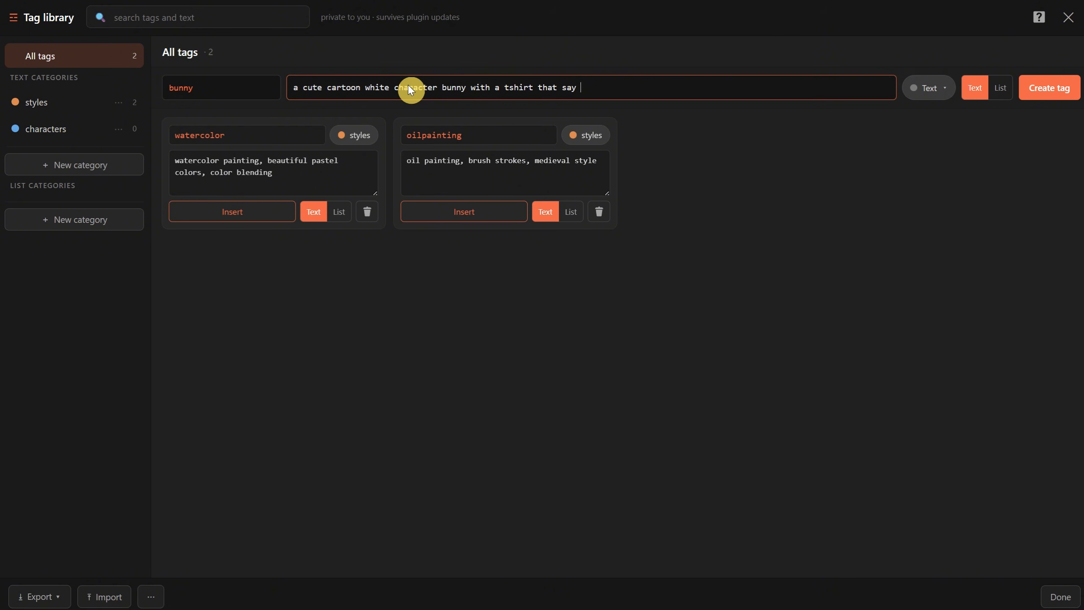
key(Left)
key(Left)
key(Left)
key(Left)
key(Left)
key(Left)
key(Left)
key(Left)
key(Left)
key(Left)
key(Left)
key(Left)
key(Left)
key(Left)
key(Left)
key(Left)
key(Left)
key(Left)
key(Left)
key(Left)
text(n orange)
drag(663, 87, 634, 80)
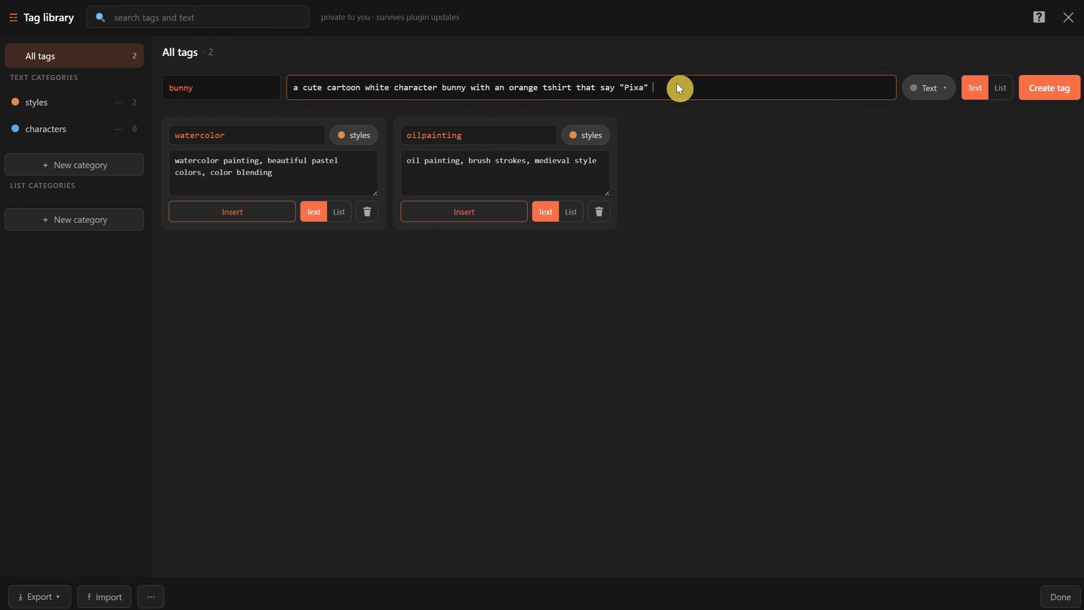
Assign the new bunny tag to the characters category, create it as a text tag and close the tag library.
click(923, 98)
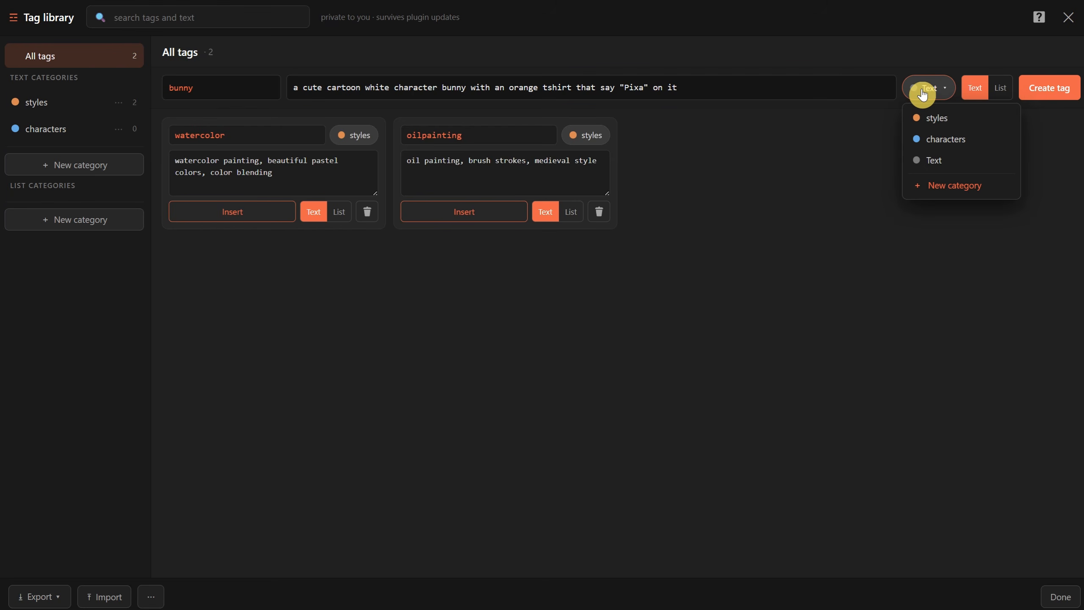
click(941, 143)
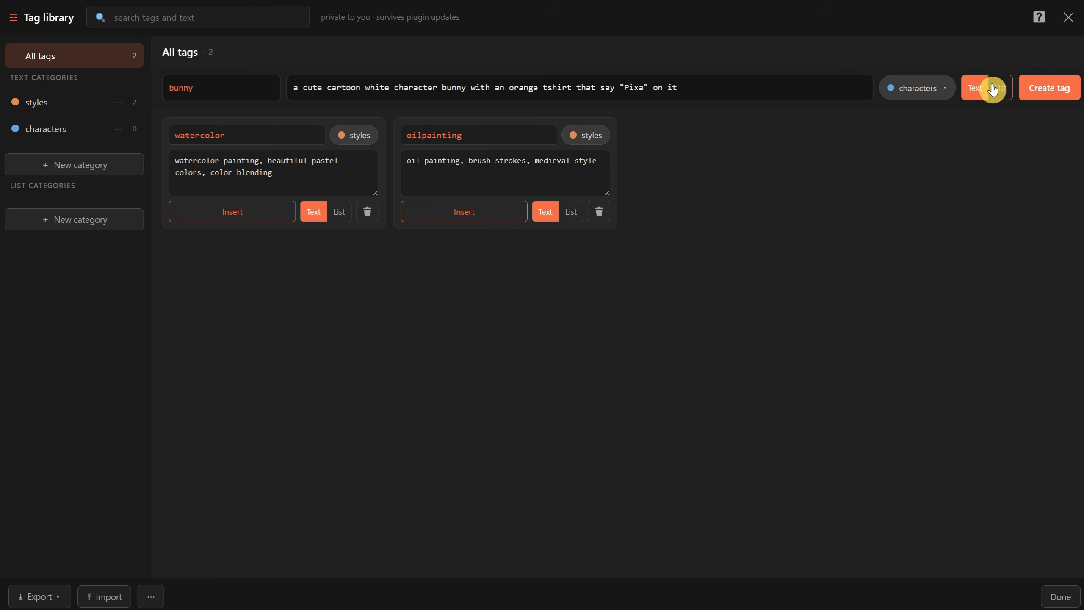
click(1045, 94)
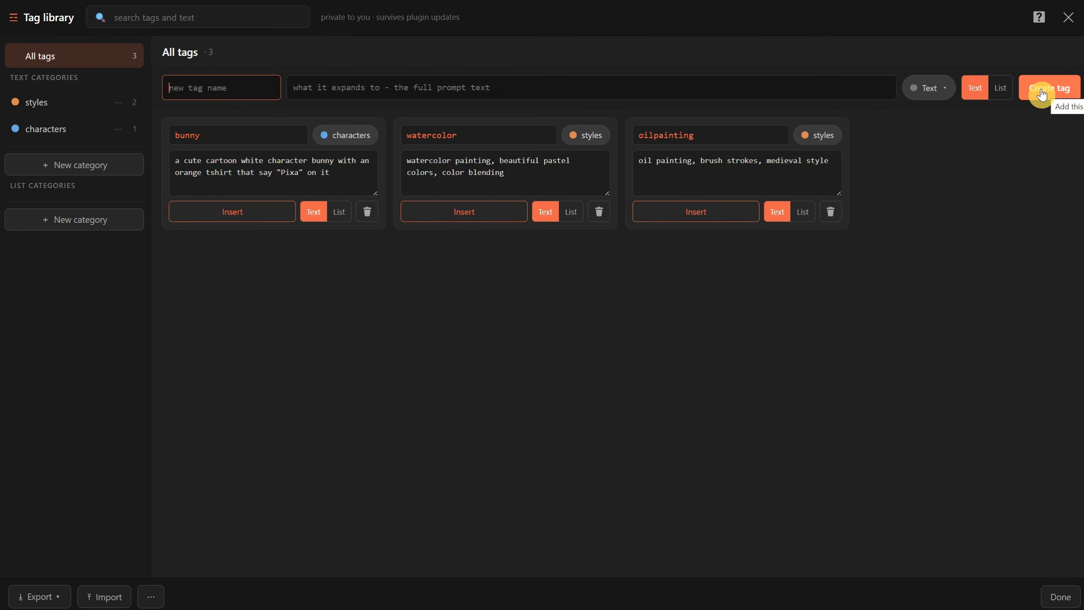
click(1069, 17)
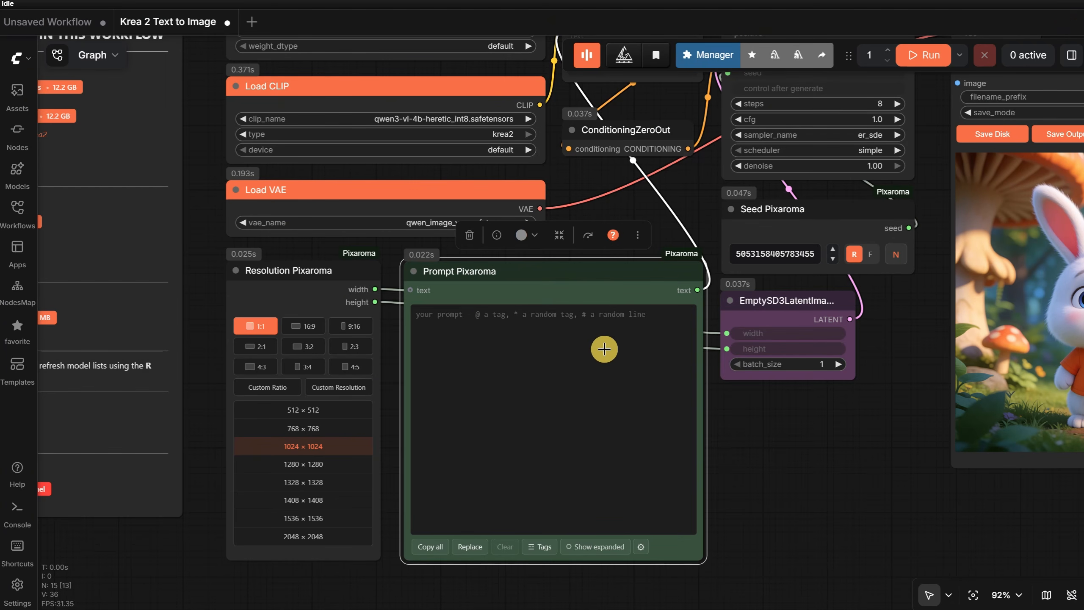
click(577, 340)
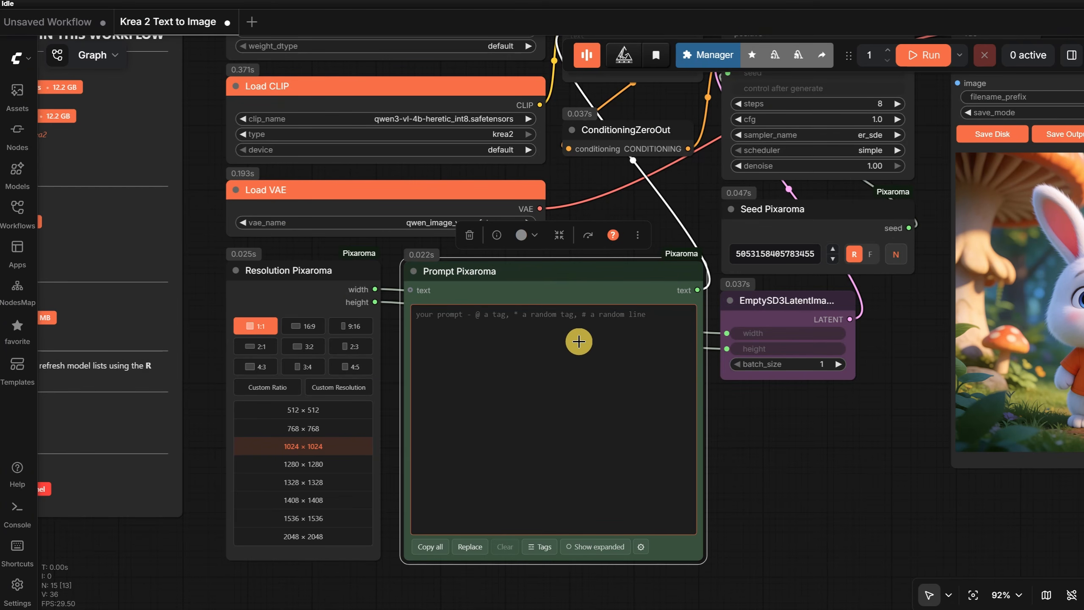
text(@)
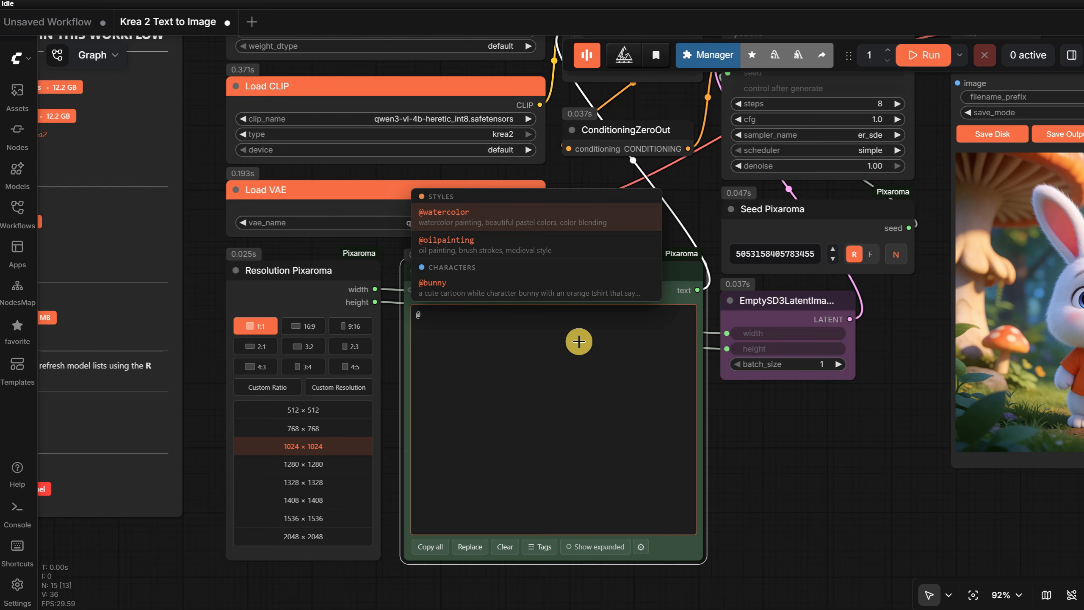
click(514, 283)
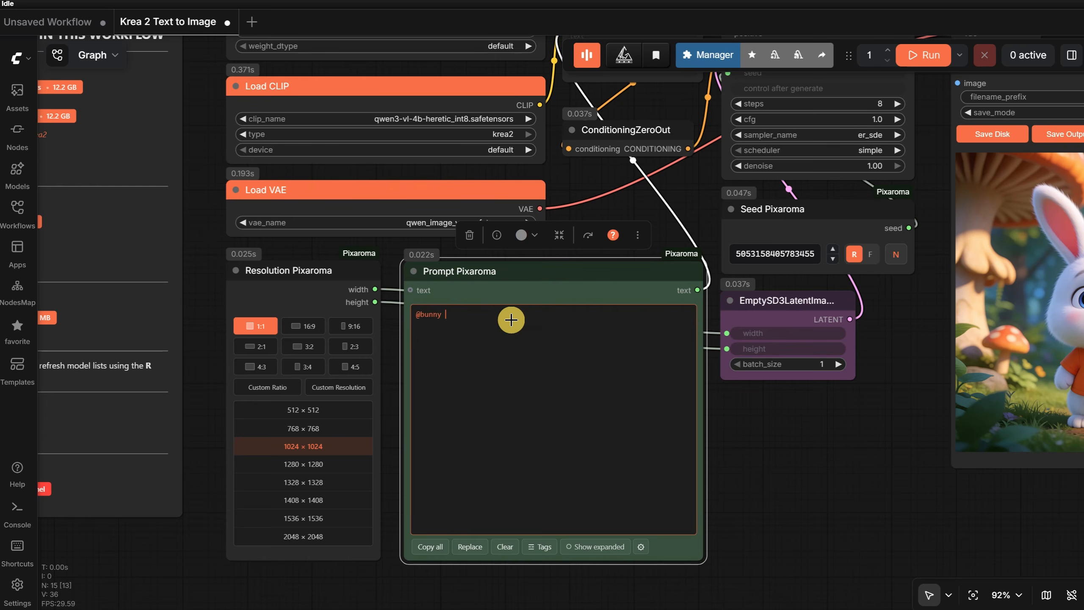
text(@)
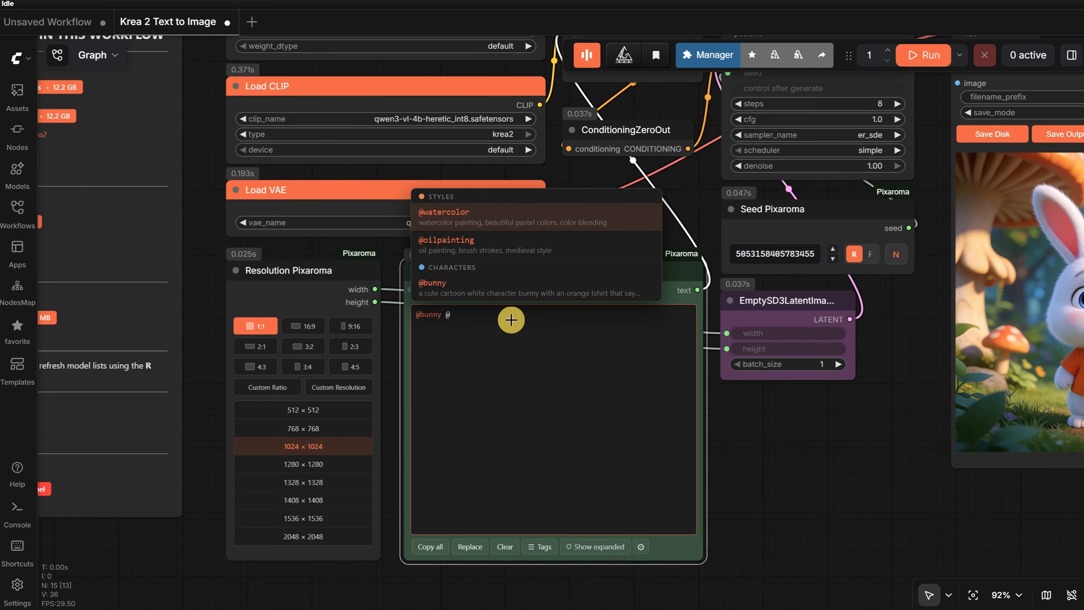
click(481, 212)
click(923, 55)
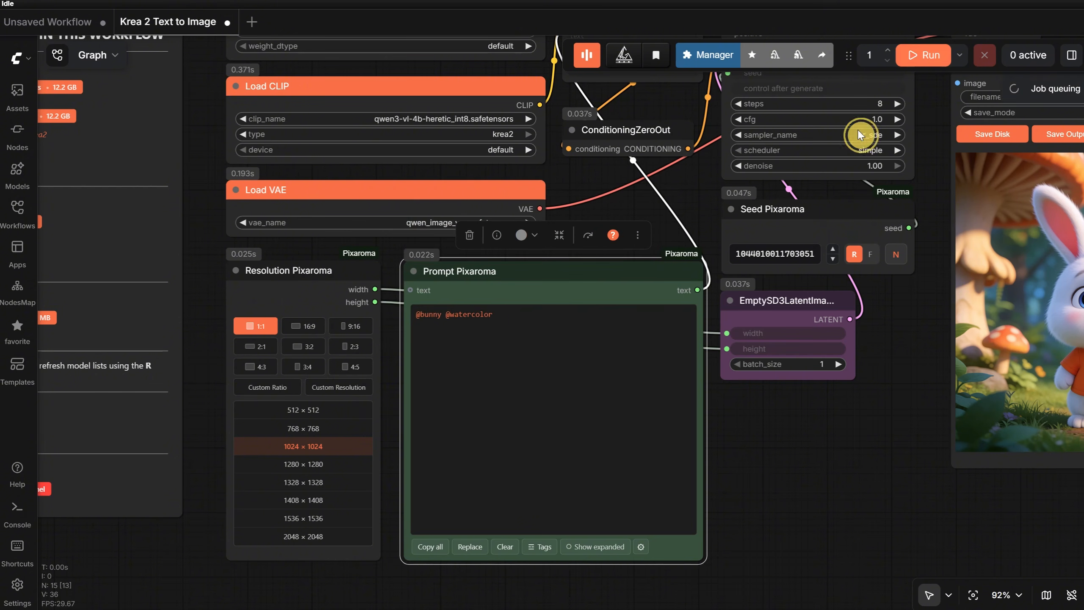
scroll(835, 503, down, 2)
drag(816, 491, 696, 515)
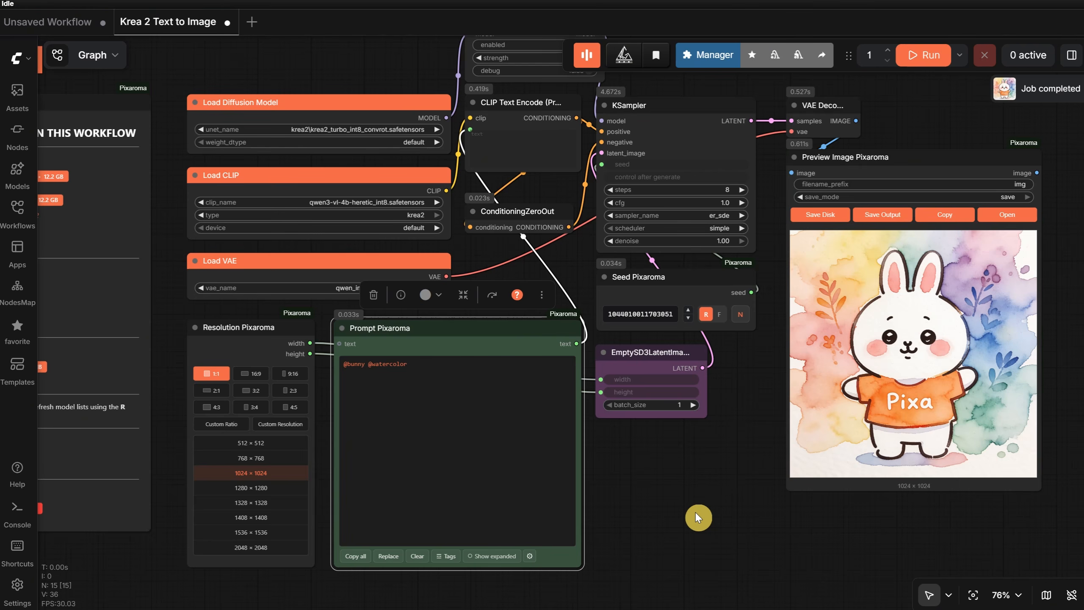
double_click(376, 366)
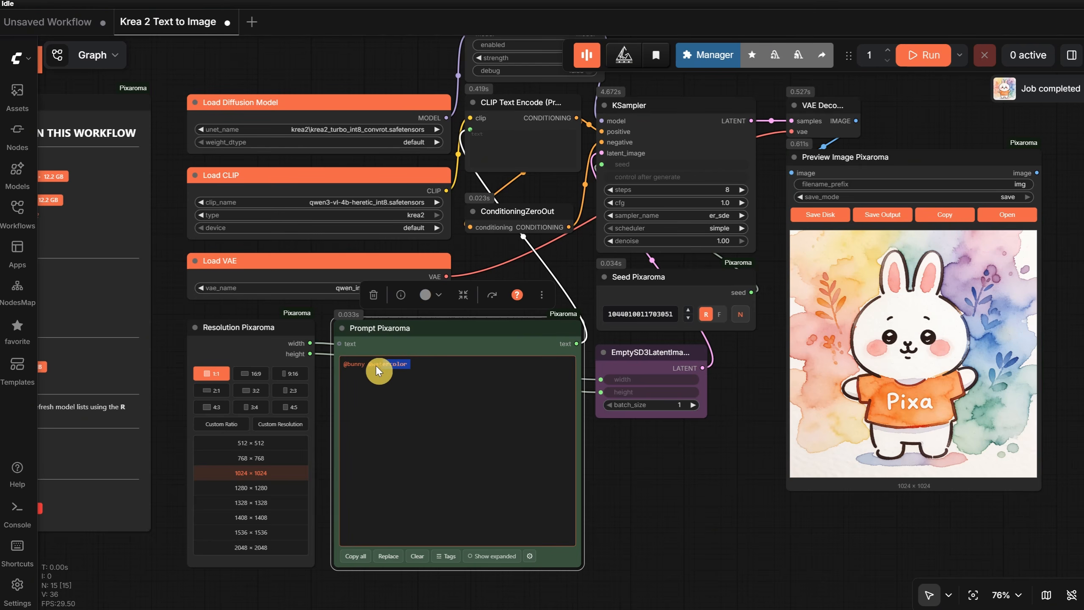
text(o)
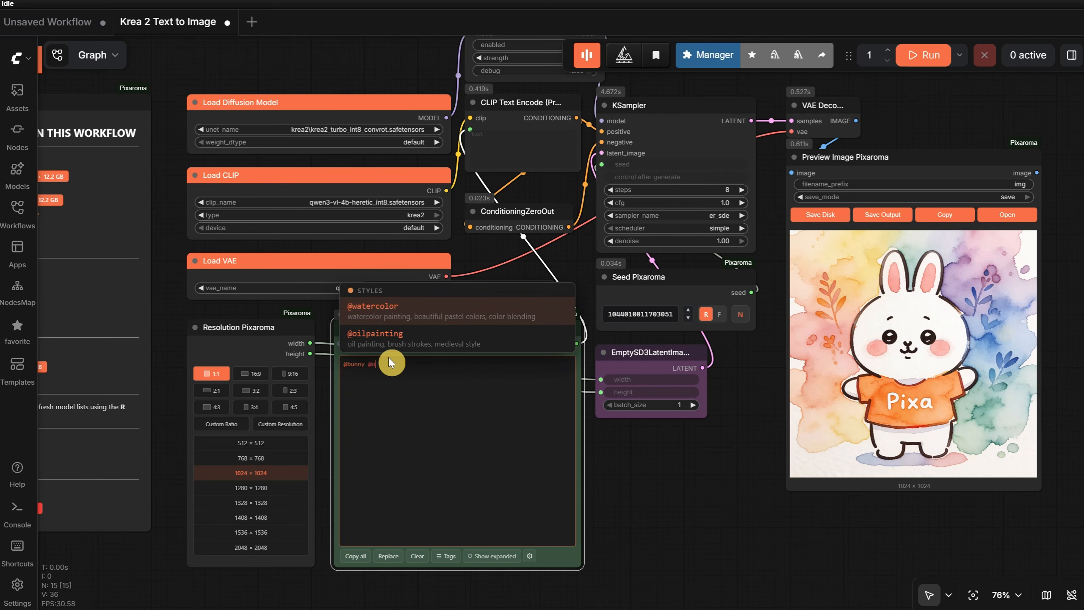
click(412, 344)
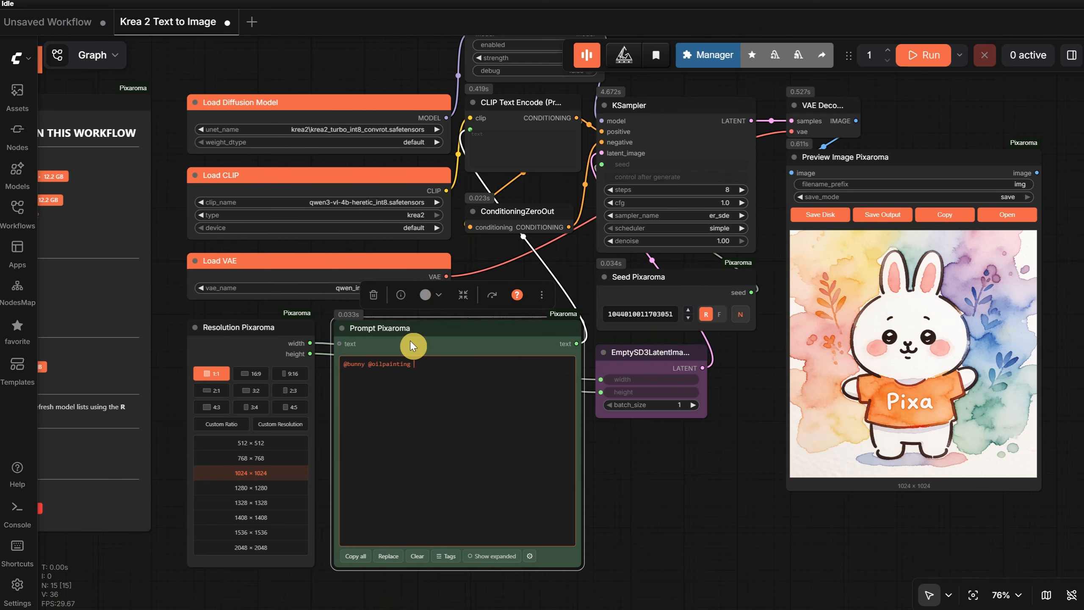
click(923, 55)
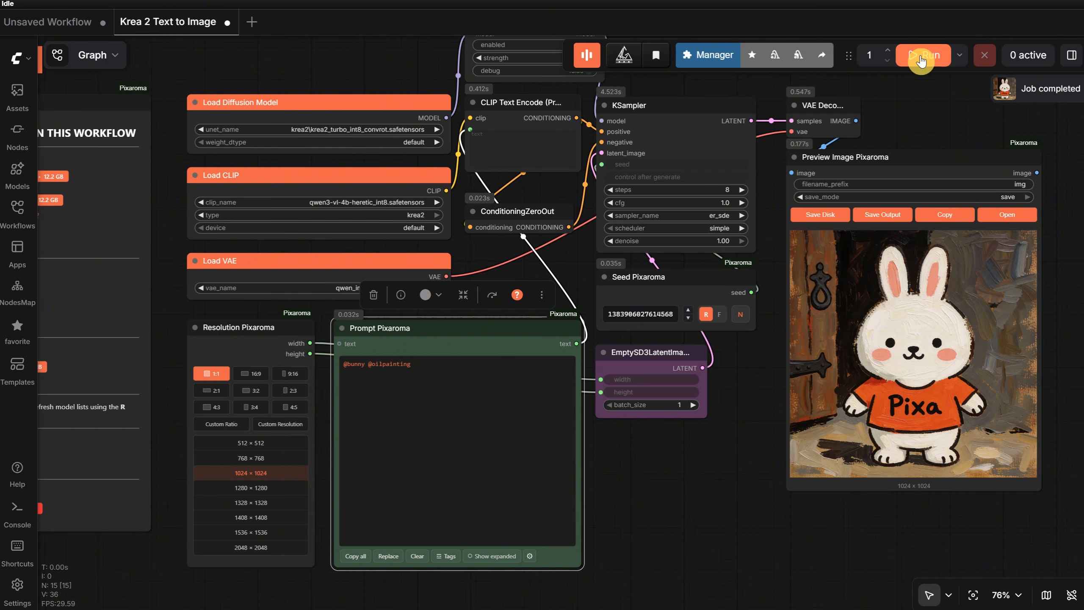
Add a text tag "steampunk" to the library's styles category that expands to "steampunk 3d render art style, cute, cartoon", and close the library.
click(435, 551)
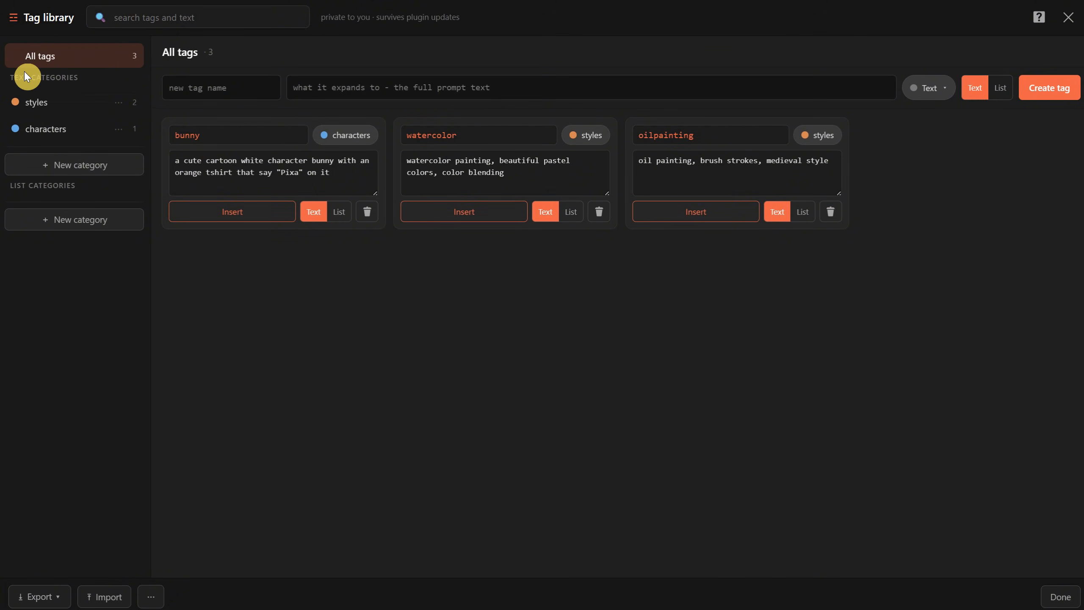
click(53, 103)
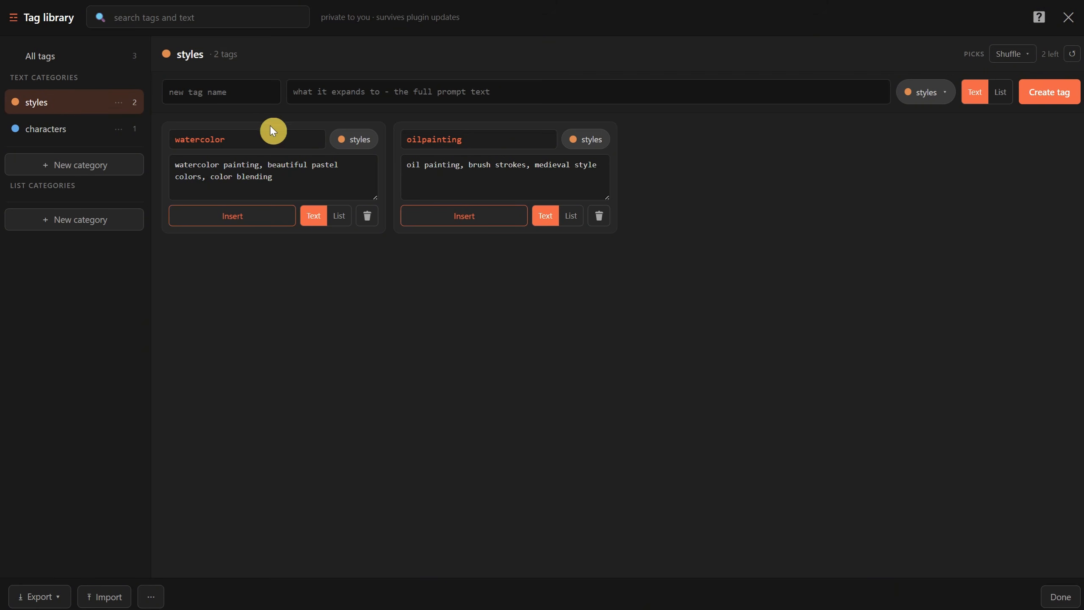
click(229, 89)
text(steampunk)
click(310, 93)
text(steampunk 3d render art style, cute, cartoon)
click(1045, 92)
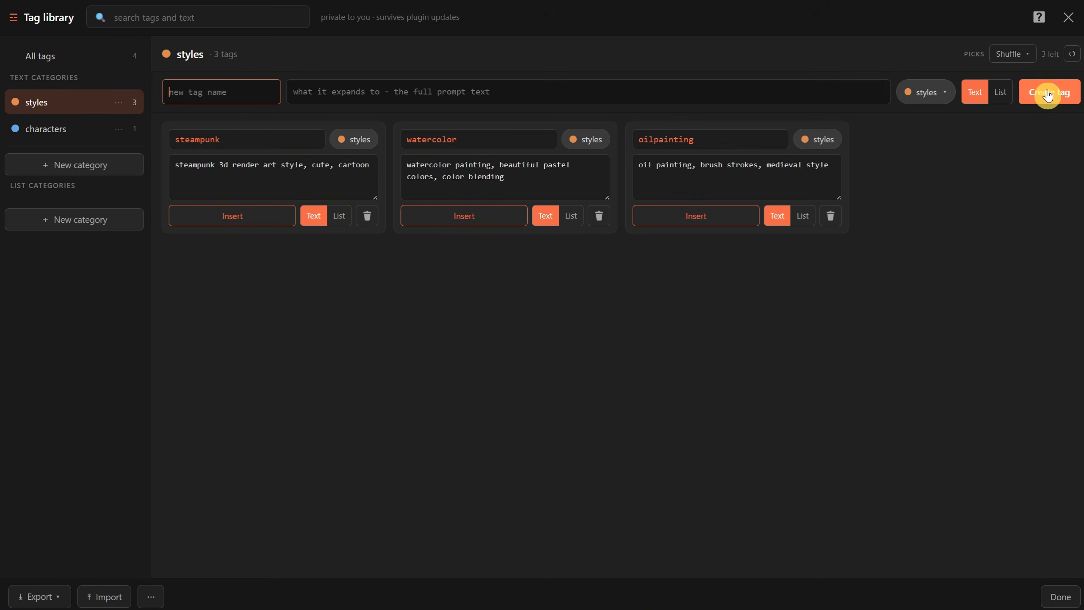
click(1067, 22)
scroll(498, 380, up, 6)
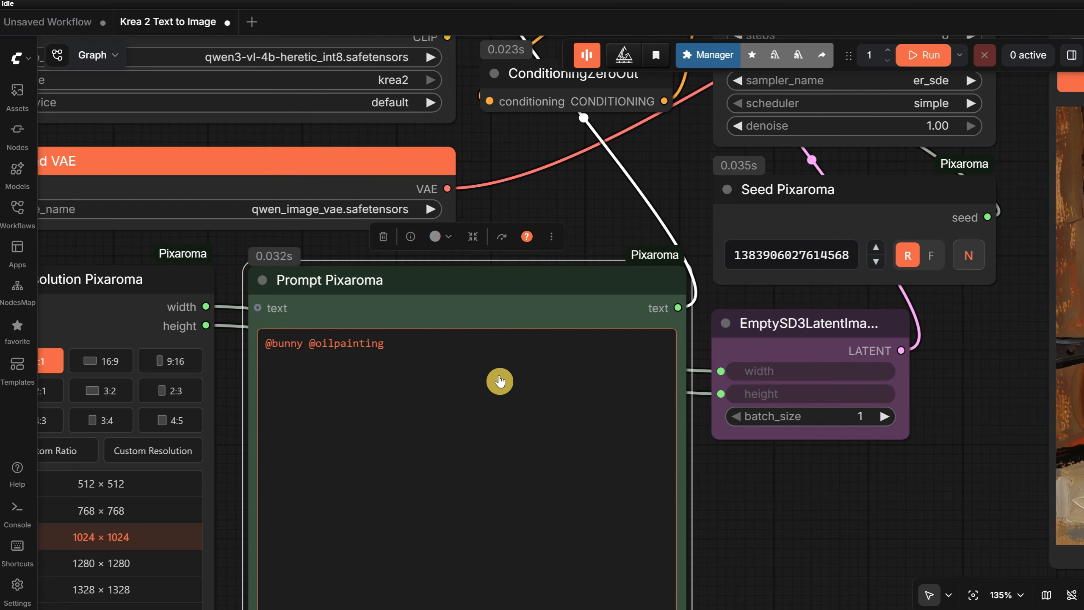
key(BackSpace)
key(BackSpace)
key(BackSpace)
key(BackSpace)
key(BackSpace)
key(BackSpace)
key(BackSpace)
key(BackSpace)
key(BackSpace)
key(BackSpace)
key(BackSpace)
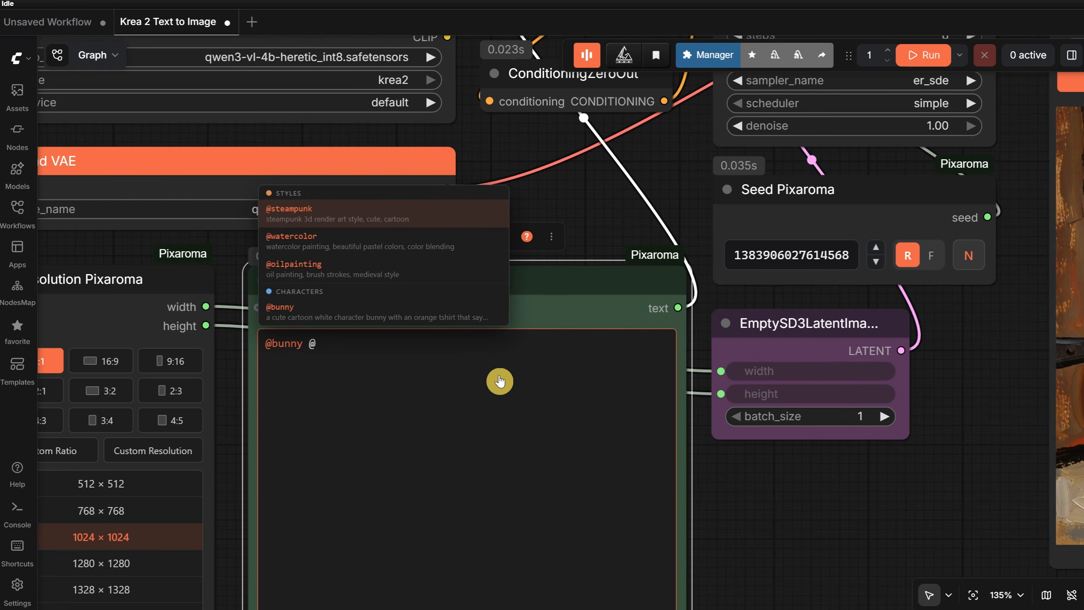
key(BackSpace)
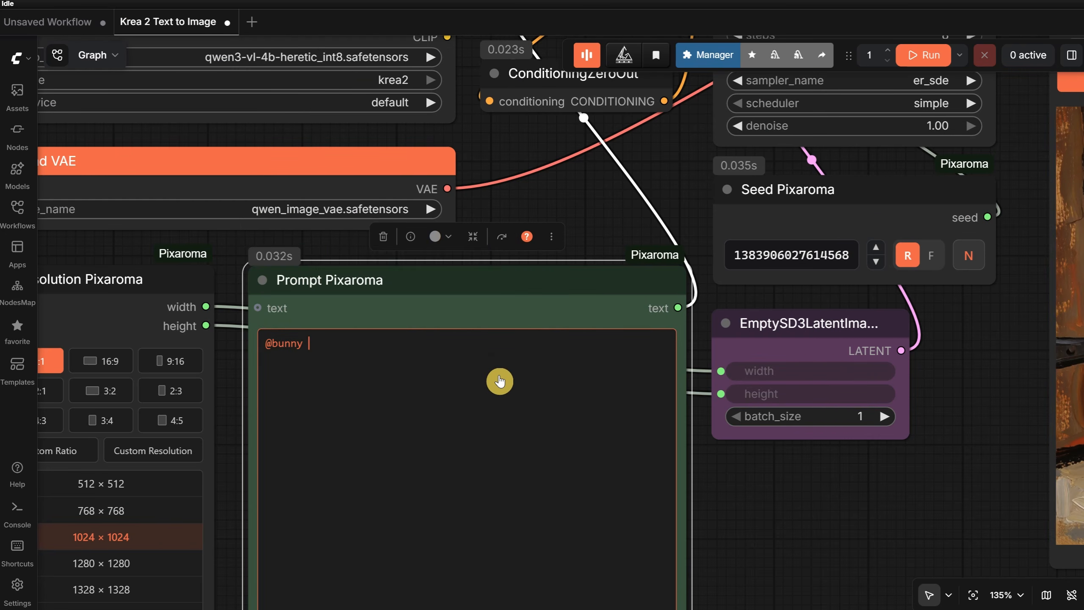
text(*)
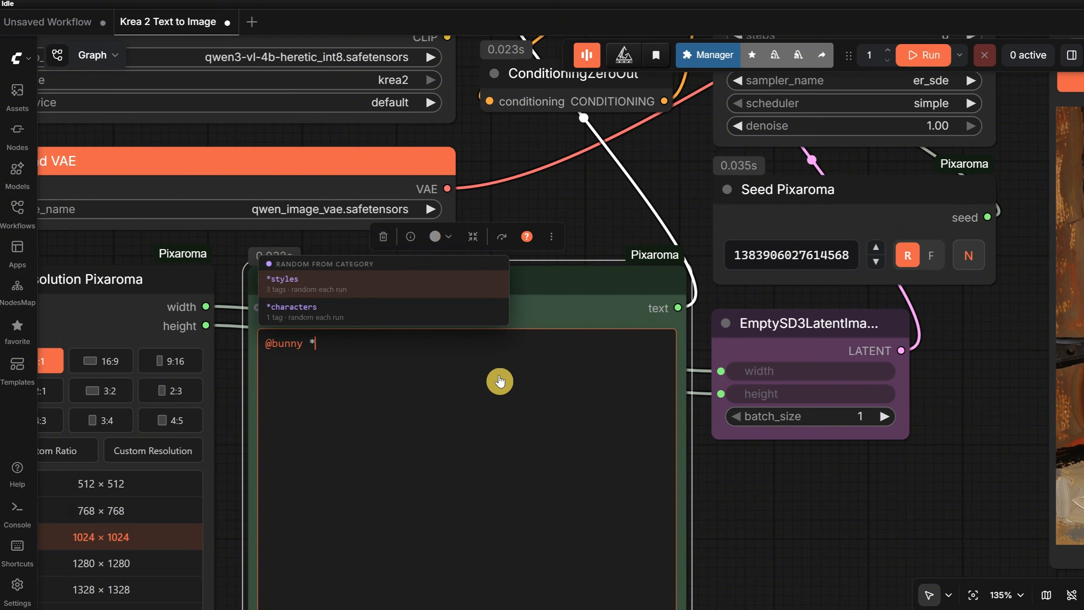
click(329, 294)
Show the expanded prompt in the Prompt Pixaroma node and run the workflow several times.
scroll(696, 429, down, 4)
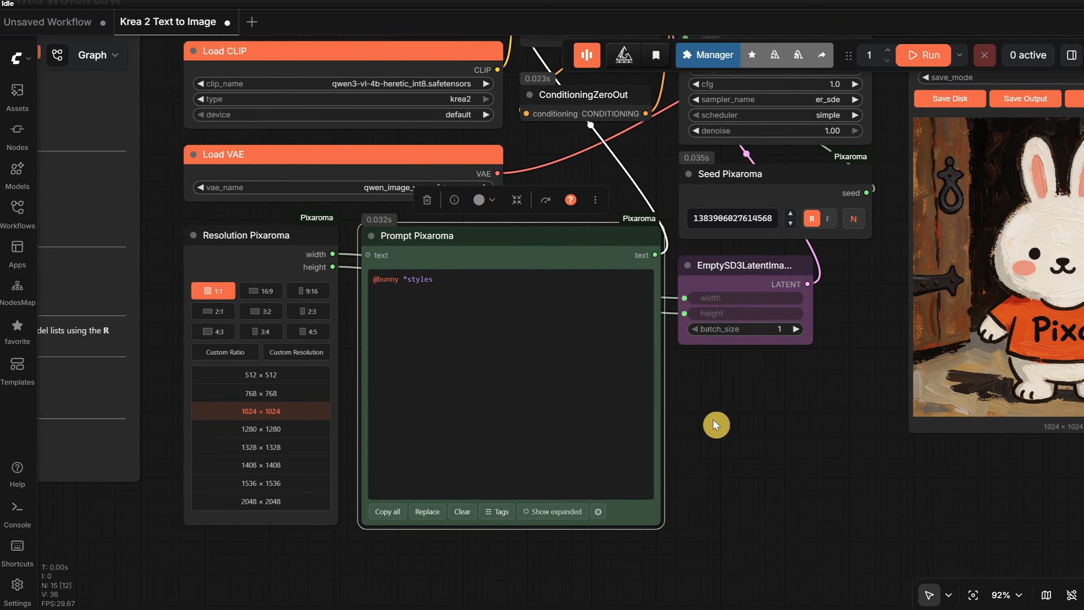
click(541, 503)
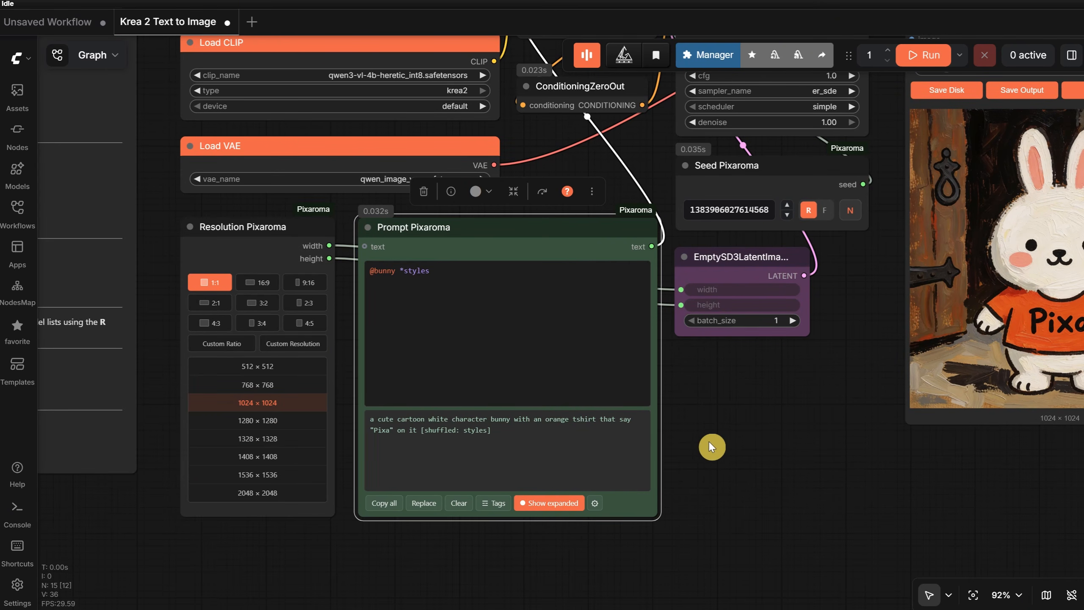
scroll(711, 447, down, 2)
click(921, 56)
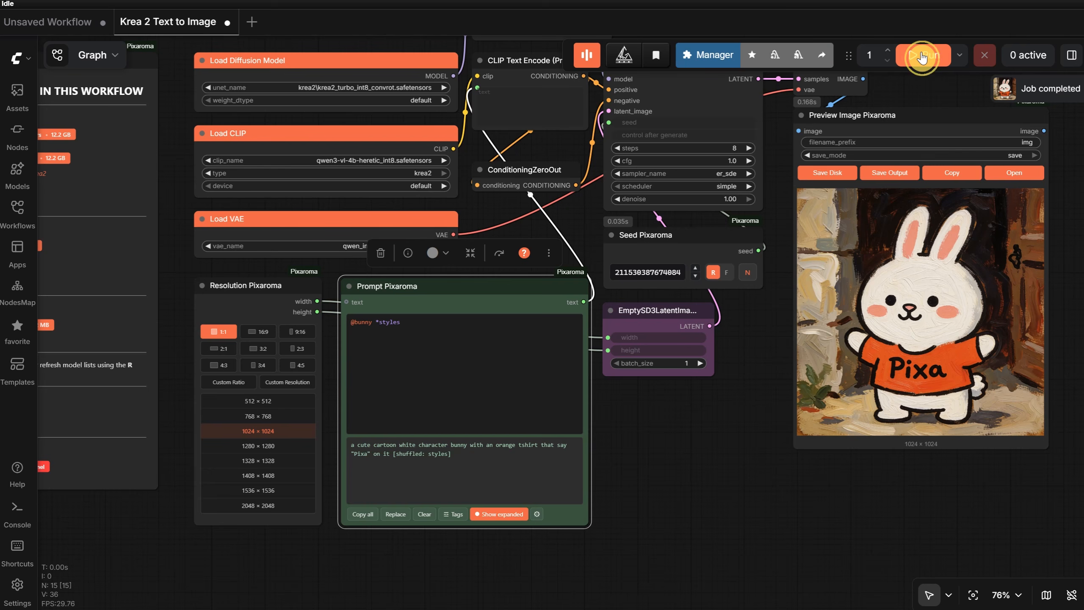
click(922, 55)
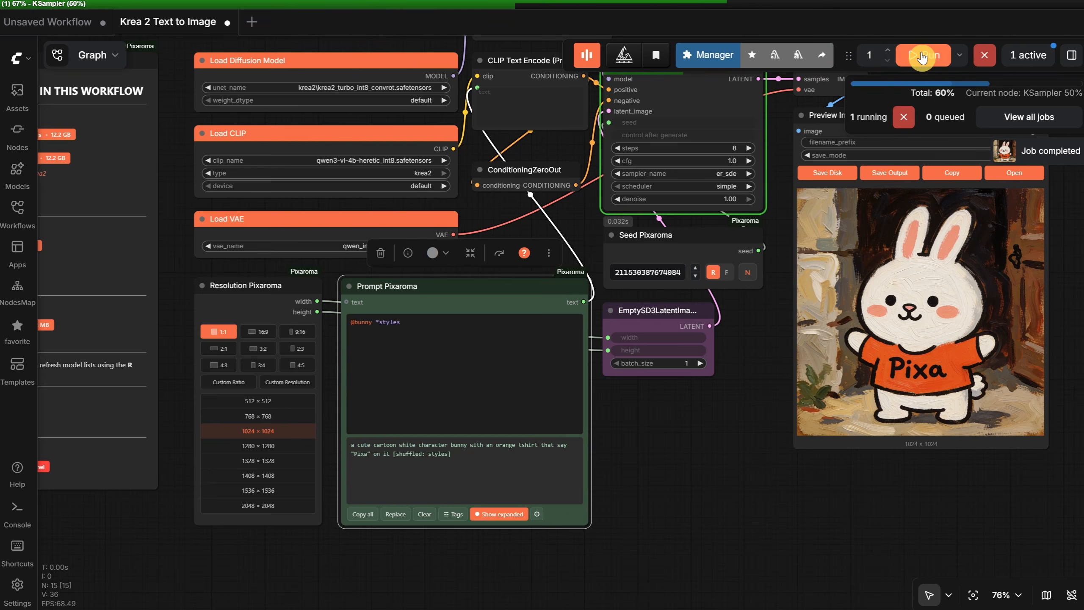
click(922, 55)
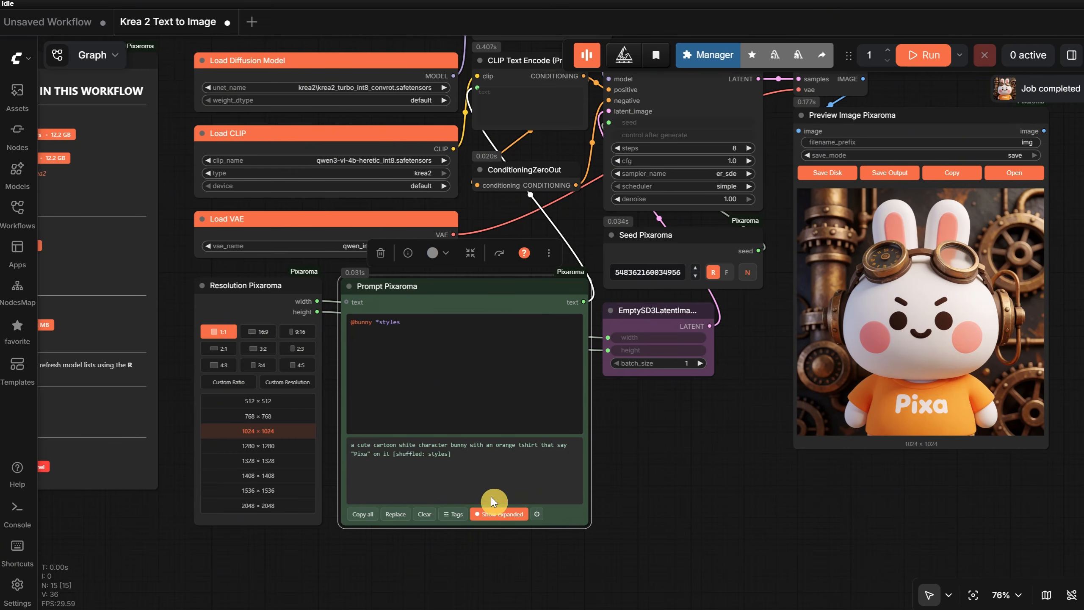
Open the tag library and compare the Text and List types for a new tag.
click(454, 514)
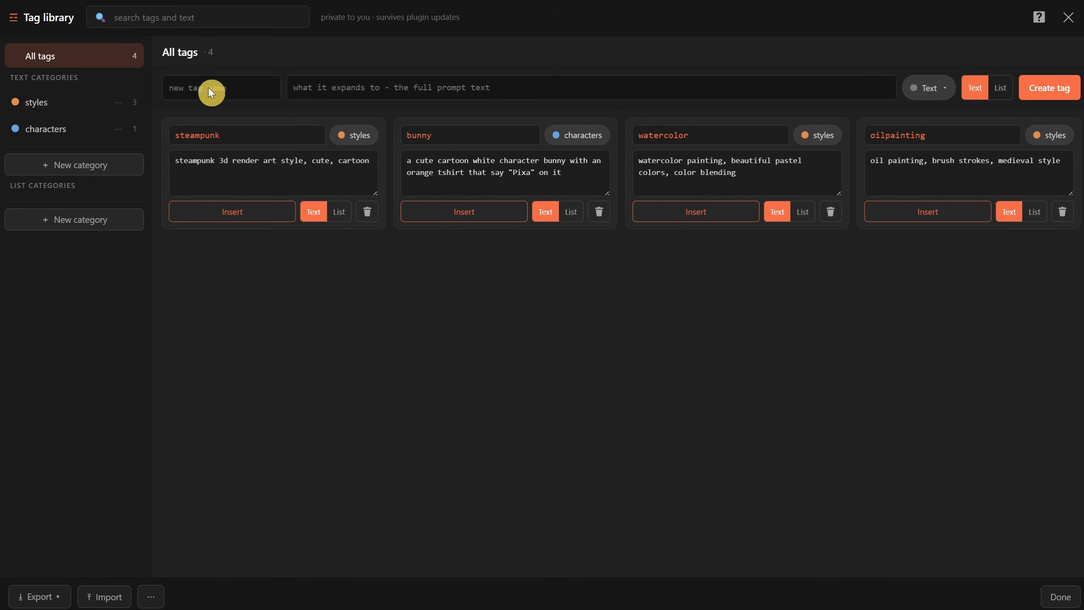
click(1003, 92)
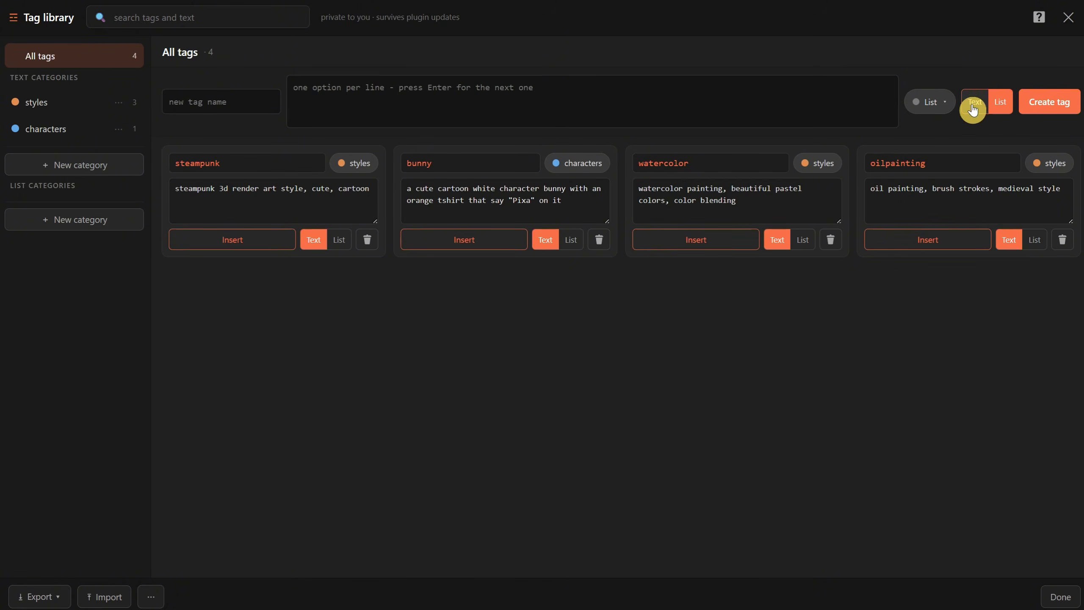
click(973, 103)
click(1000, 95)
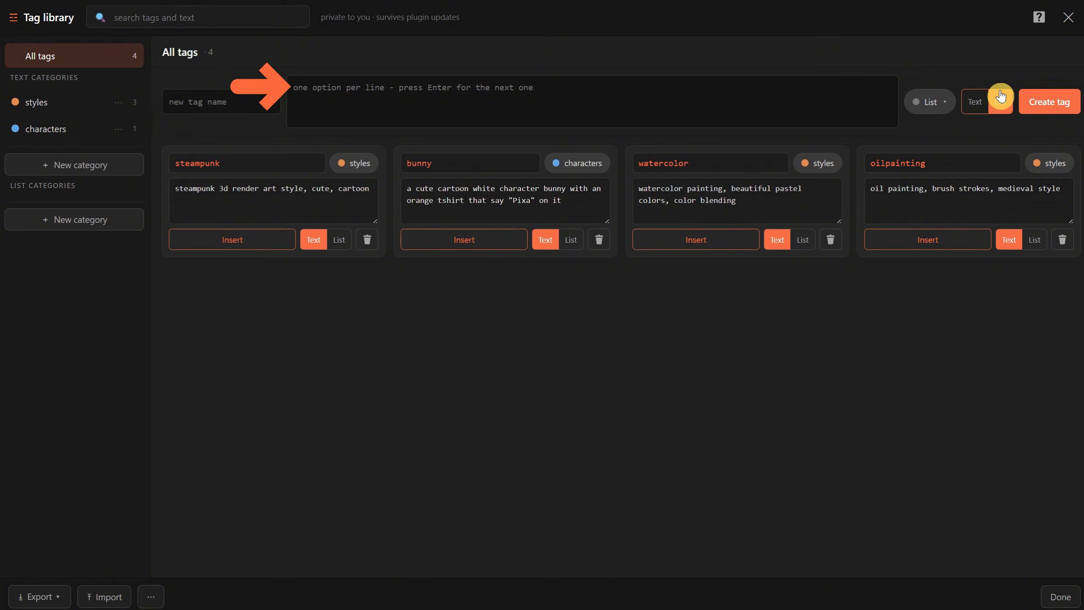
click(977, 105)
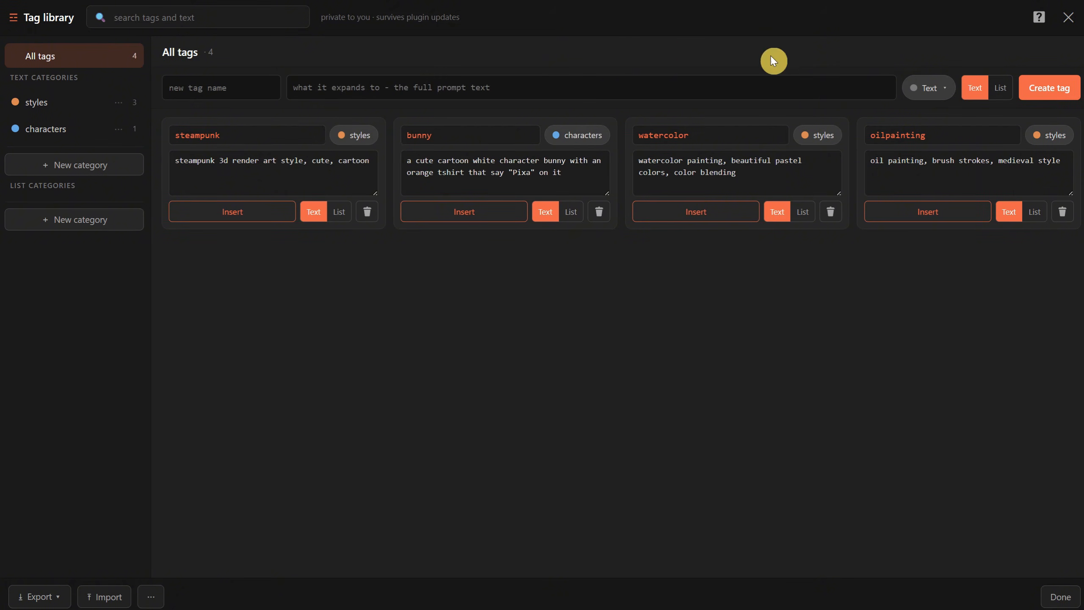
Add a list category named "animals" to the tag library.
click(86, 222)
text(animals)
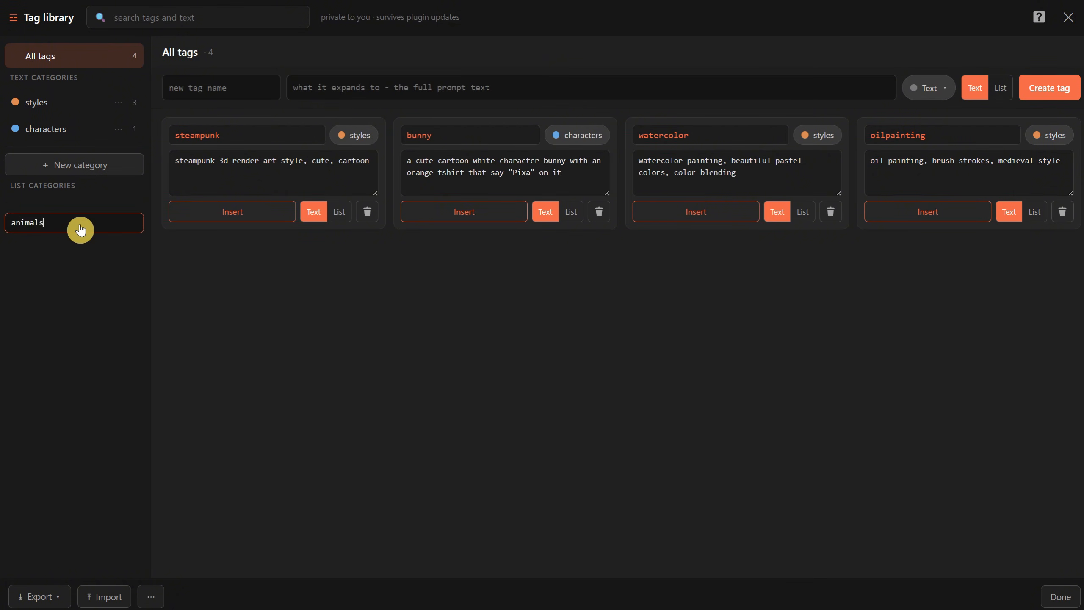
key(Return)
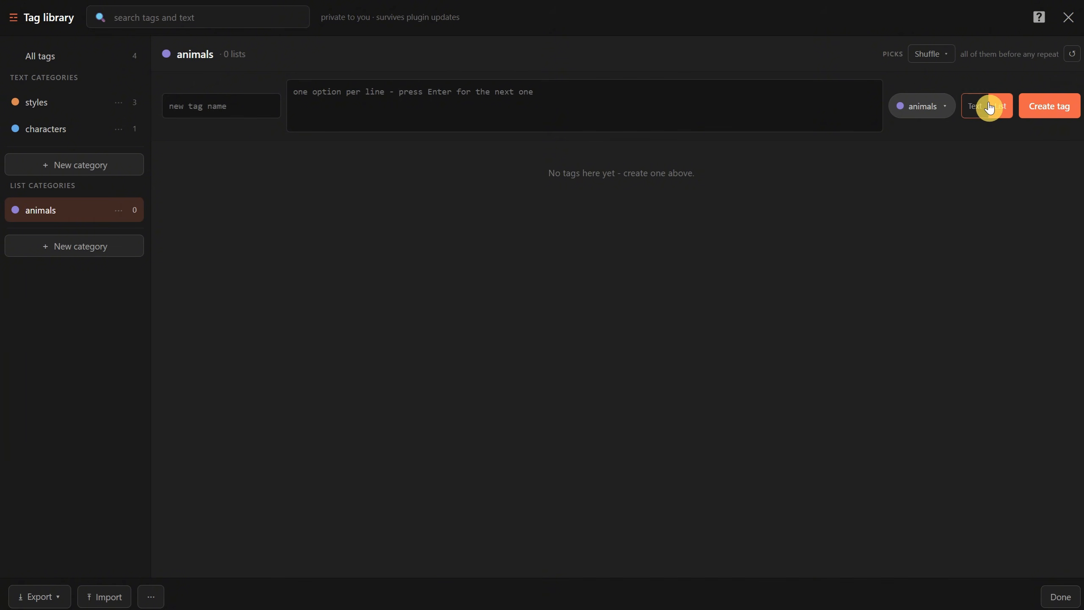
View the available pick modes for the animals category.
click(949, 60)
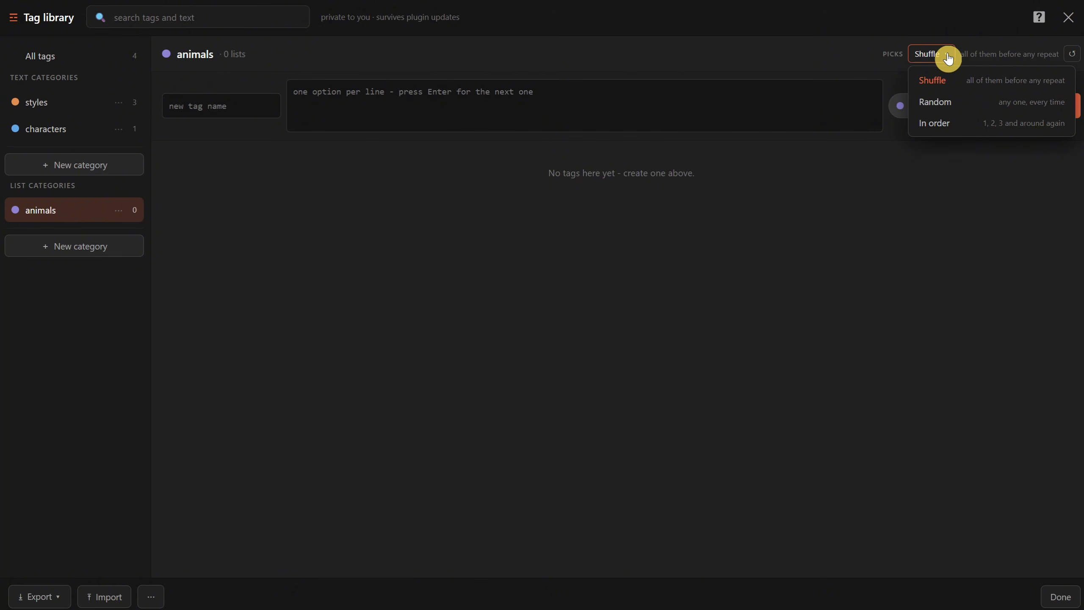
click(945, 62)
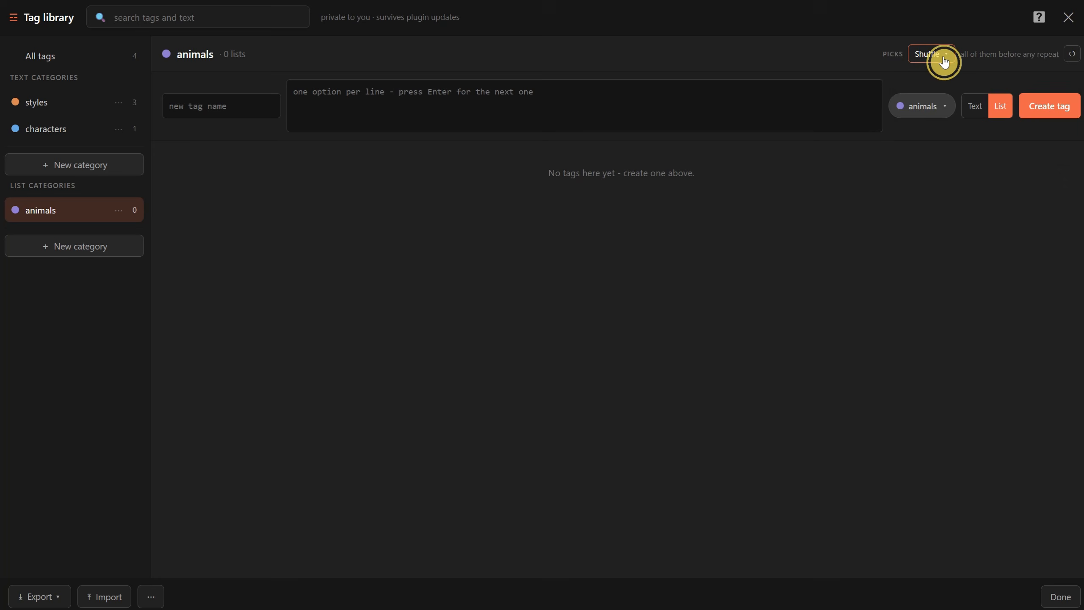
click(944, 62)
Name a new list tag in the animals category "cute animals" and enter "a cute dog" and "a cute bunny" on separate lines.
click(183, 96)
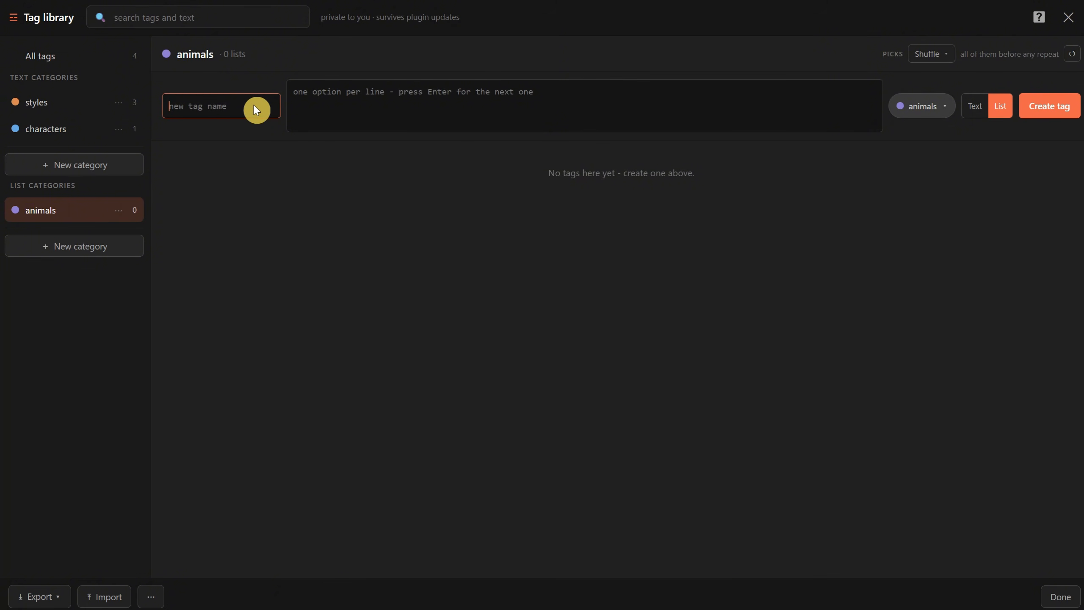
text(cute animals)
click(354, 88)
text(a cute dog)
key(Return)
text(a cute bunny)
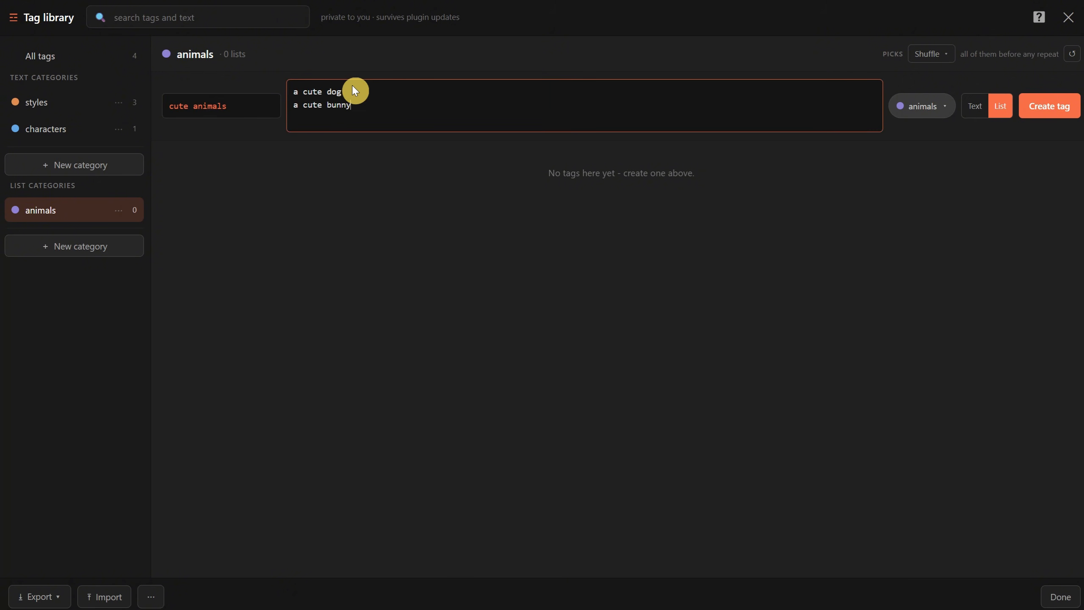
Add the lines "a cute elephant", "a cute raccoon" and "a cute duck" to the list and create the tag.
key(Return)
text(a cute elephant)
key(Return)
text(a cute racoon)
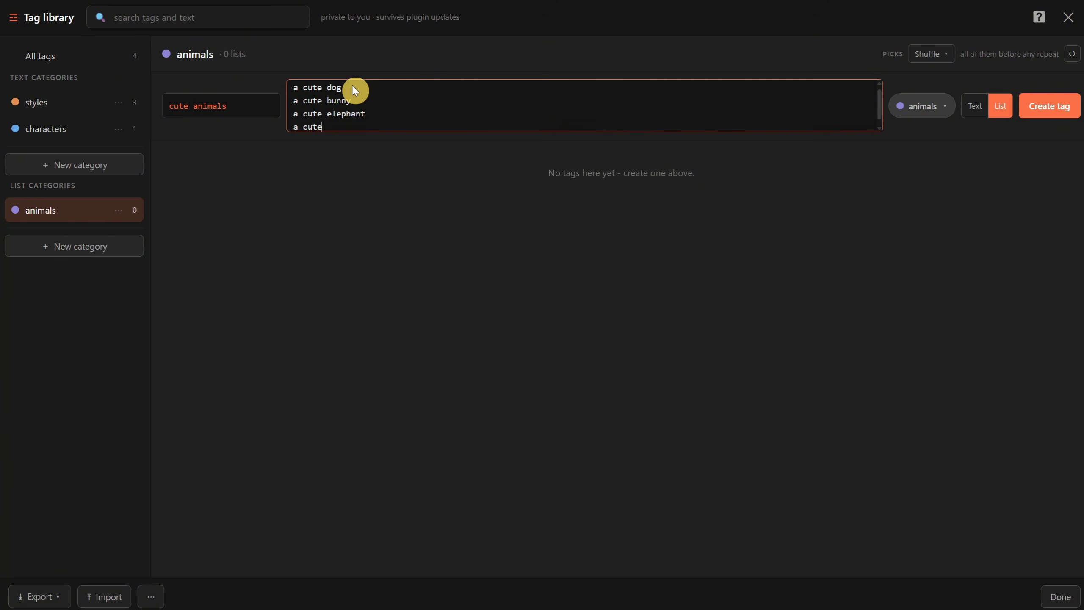
key(BackSpace)
key(BackSpace)
key(BackSpace)
text(coon)
key(Return)
text(a cute duck)
click(1053, 109)
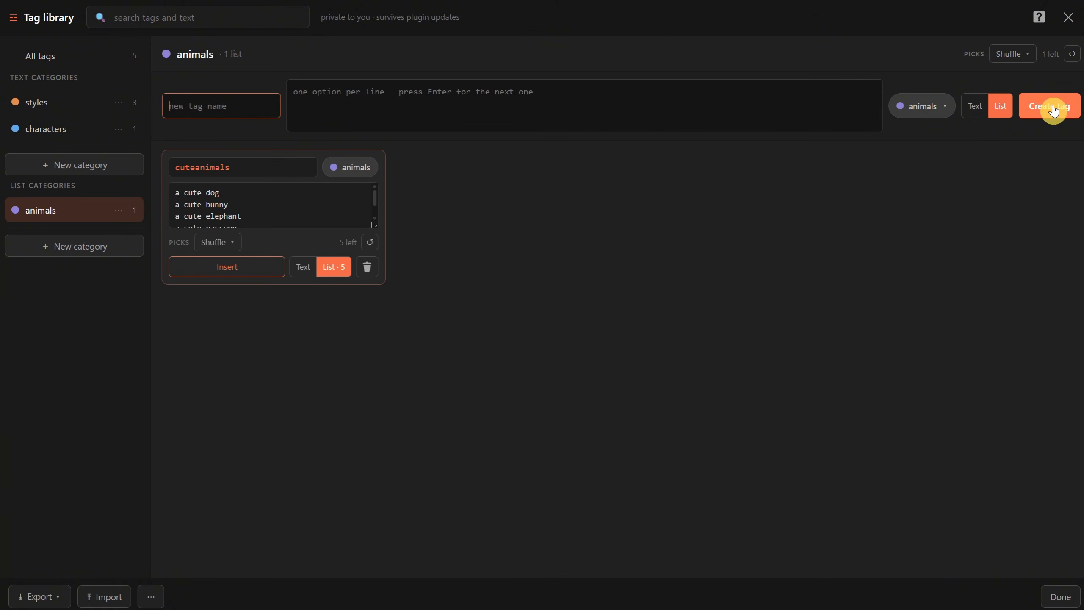
Check the new list tag among all tags and in the animals category, including its pick mode.
click(38, 55)
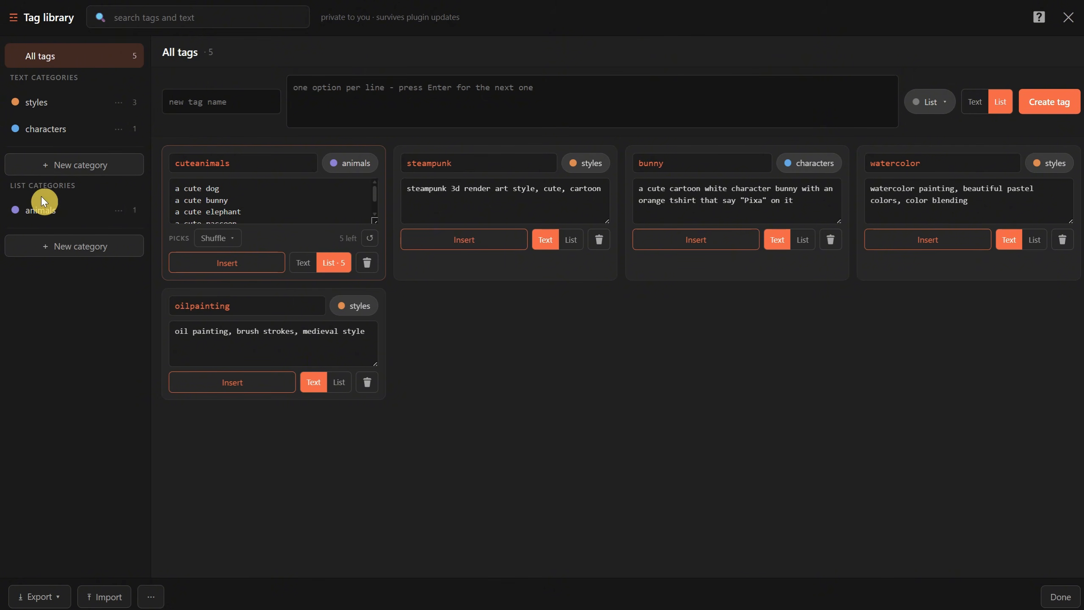
click(43, 212)
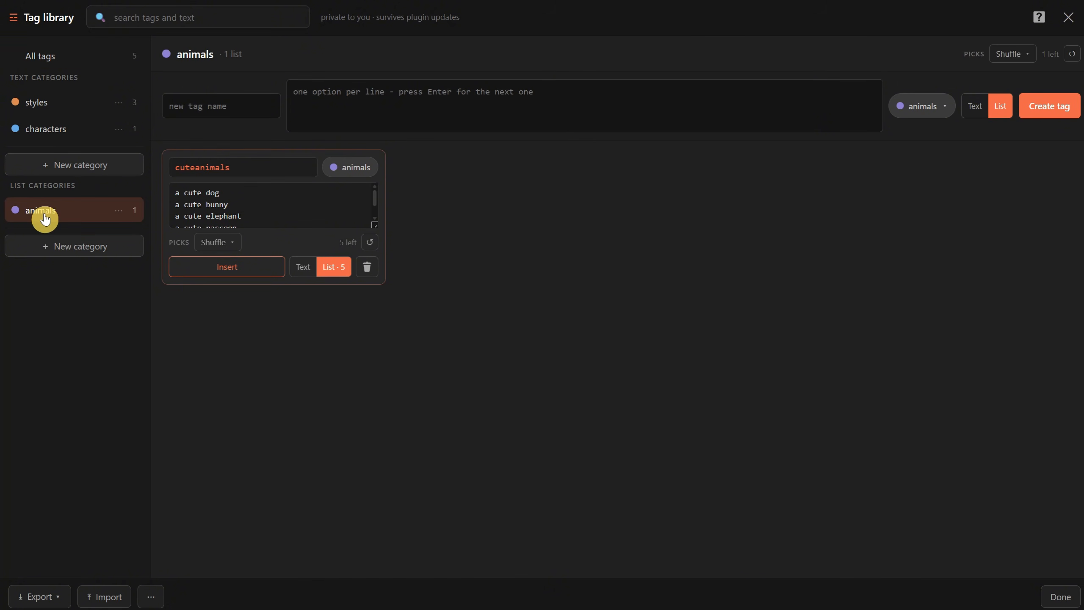
click(206, 251)
click(208, 251)
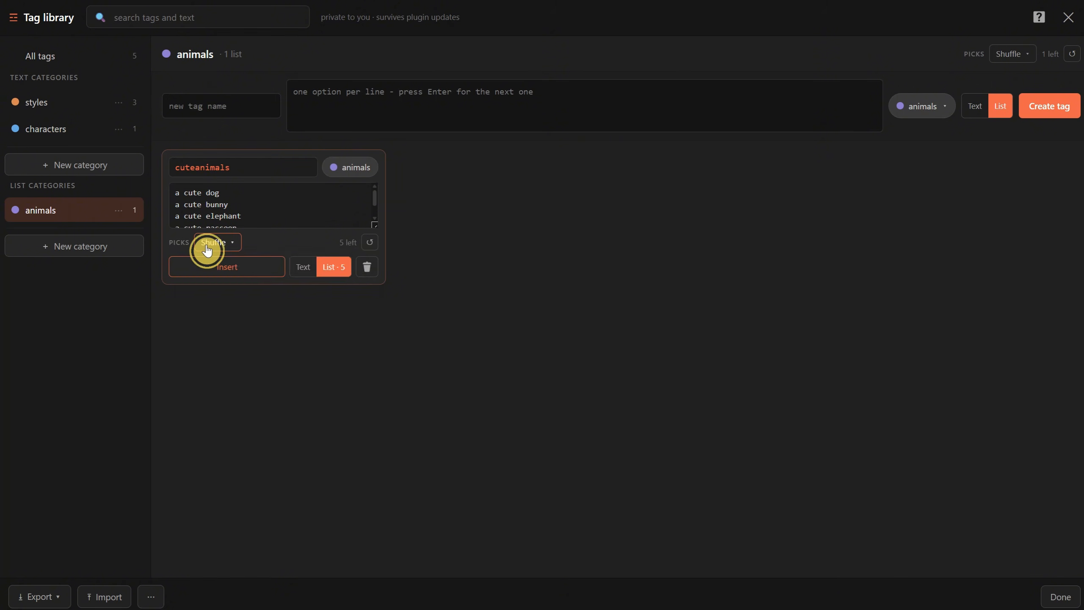
click(206, 251)
click(165, 353)
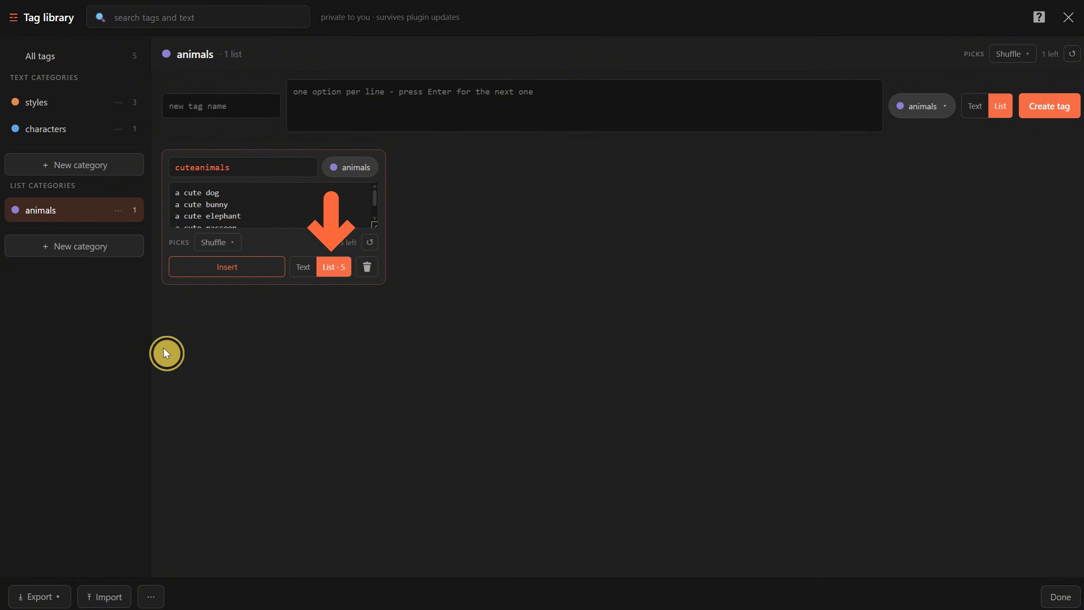
Try to convert the bunny tag in the characters category to a list tag.
click(41, 114)
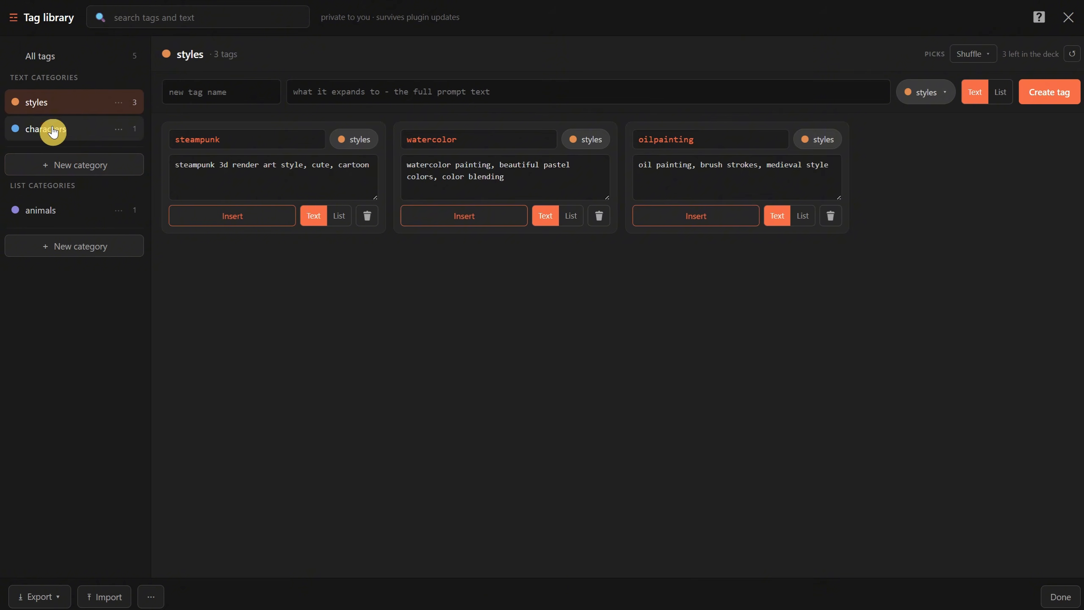
click(53, 133)
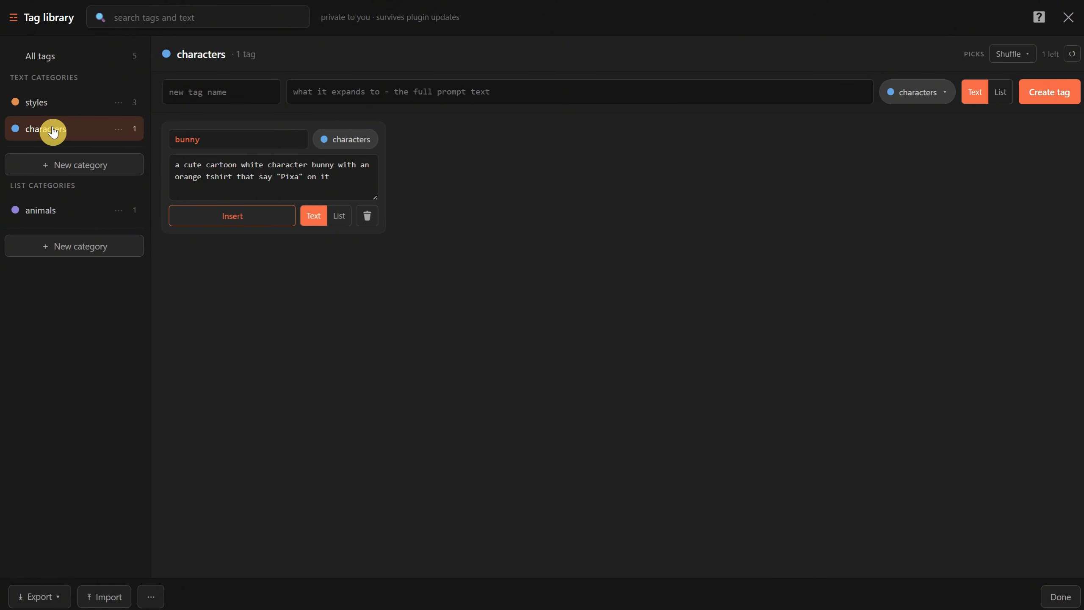
click(339, 217)
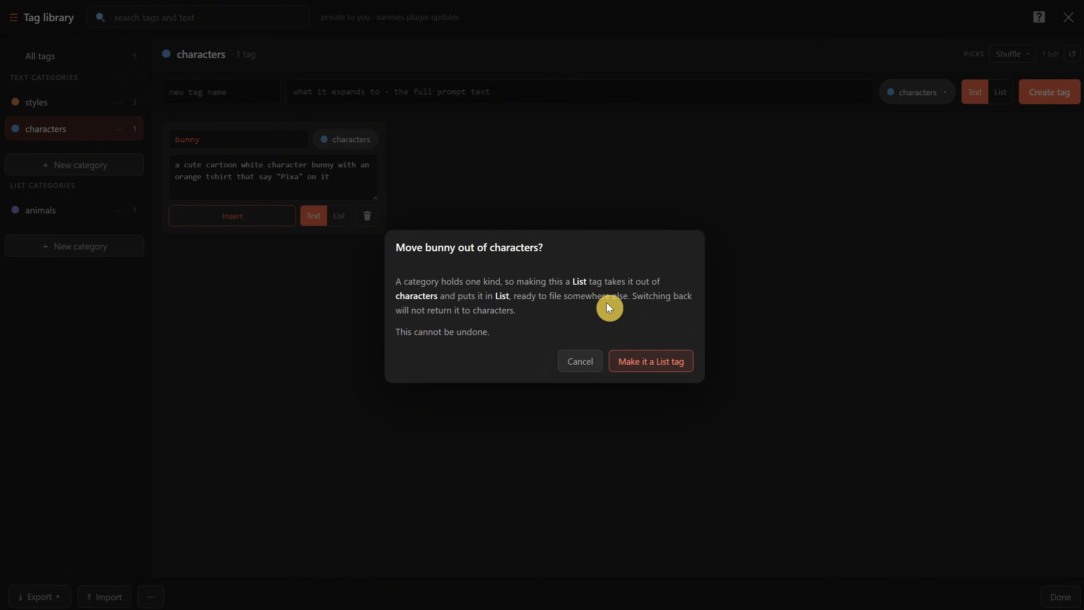
click(575, 367)
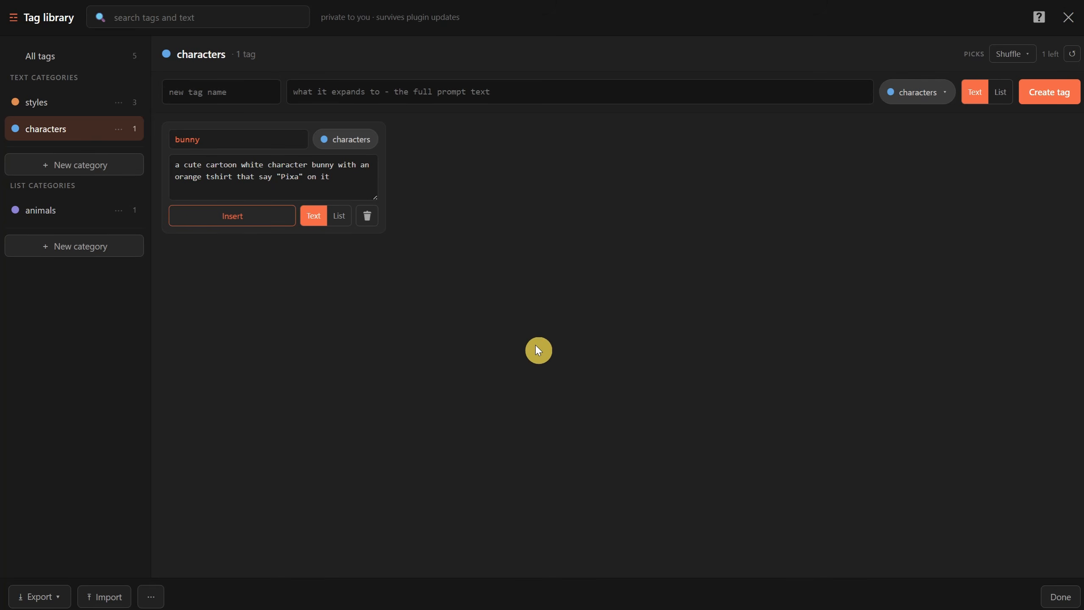
Close the tag library and replace the whole prompt in the Prompt Pixaroma node with the #cuteanimals list tag.
click(1068, 18)
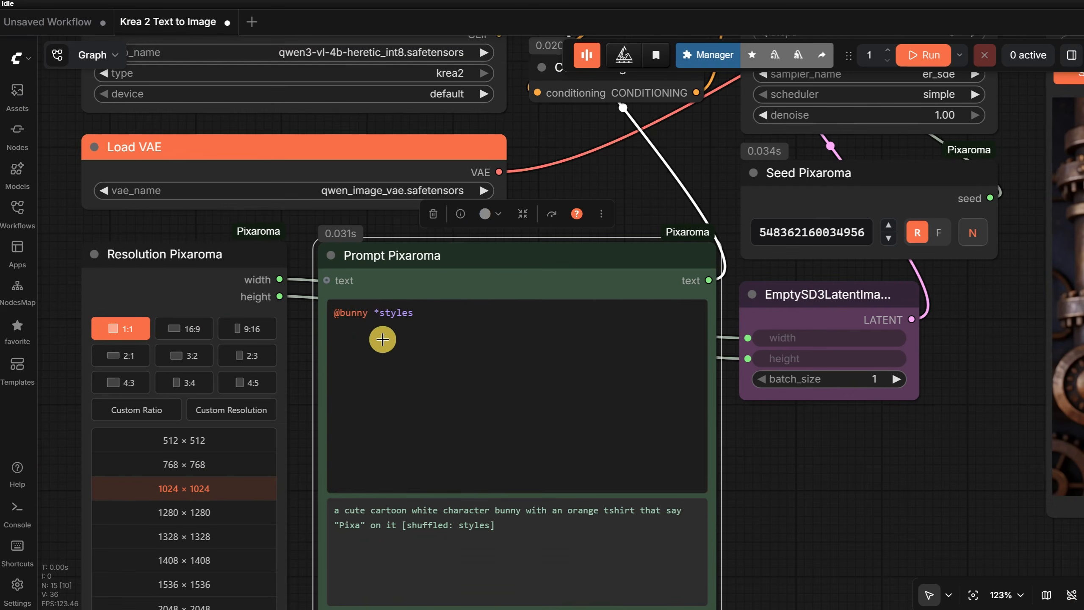
double_click(363, 313)
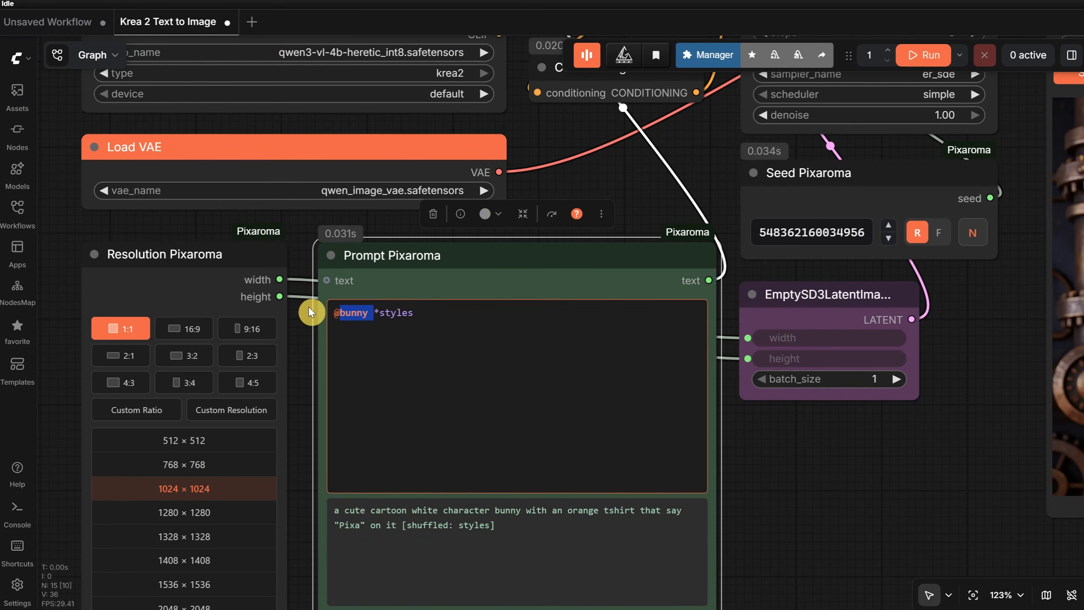
key(BackSpace)
key(BackSpace)
key(ctrl+a)
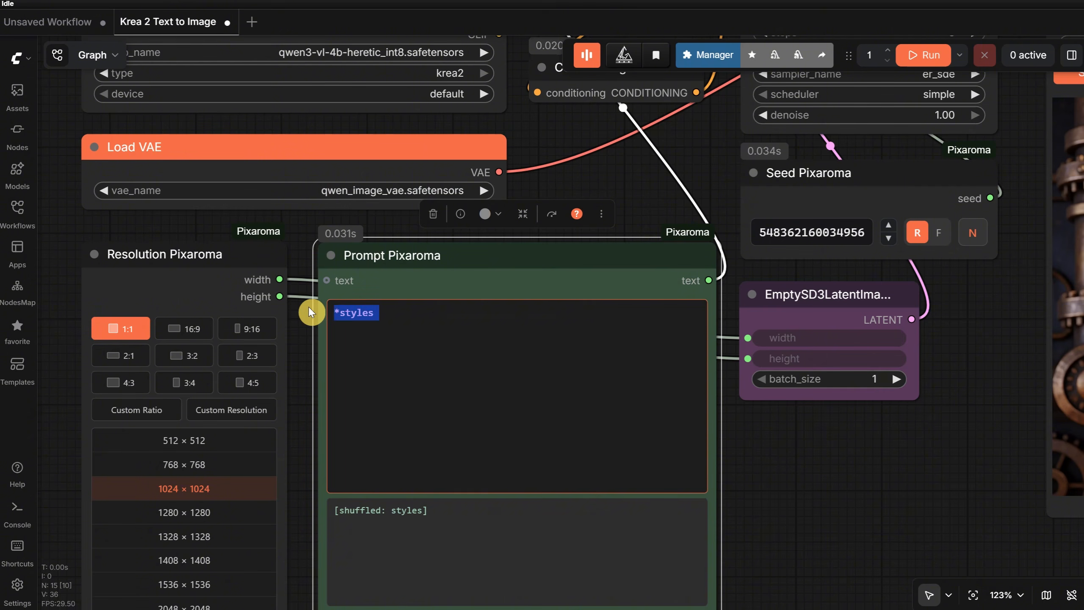
key(BackSpace)
text(#)
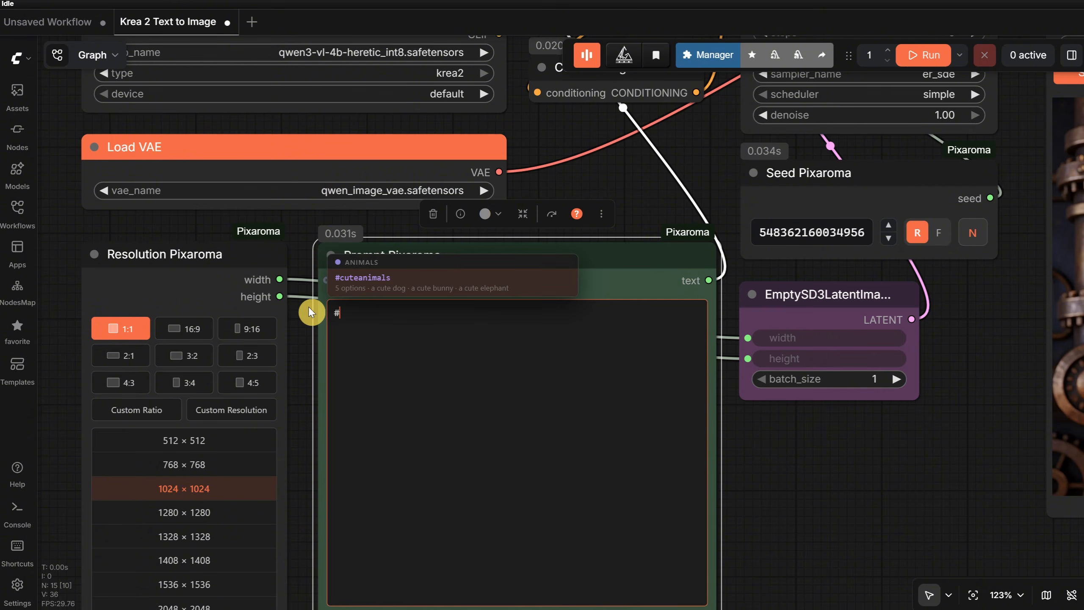
click(377, 289)
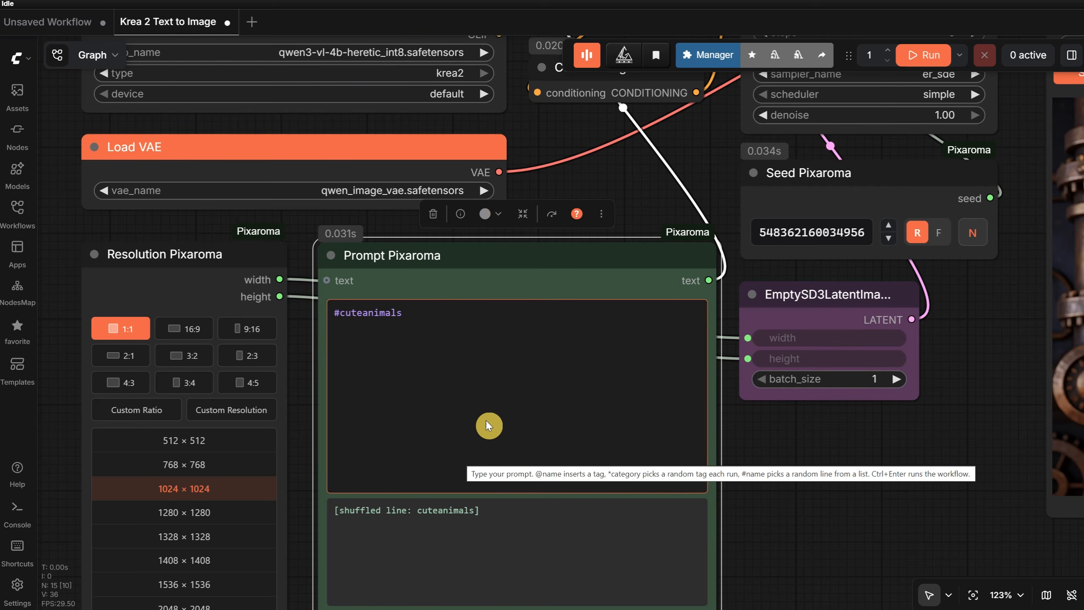
Extend the prompt after #cuteanimals with "in a fantasy forest" and the random category pick *styles.
text(in a fantasy )
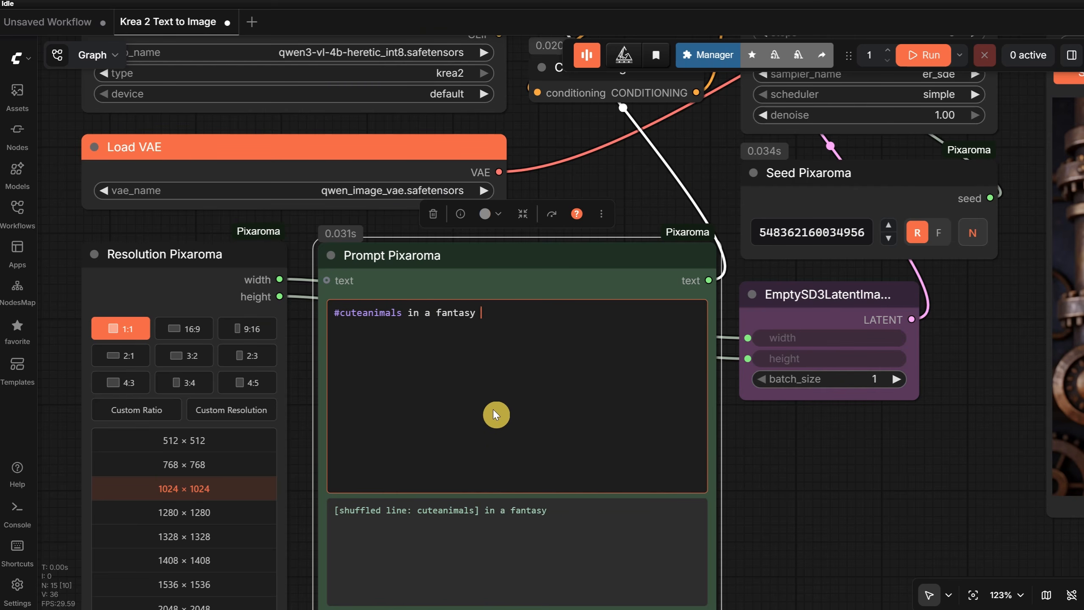
text(forest *)
click(452, 535)
scroll(535, 296, down, 1)
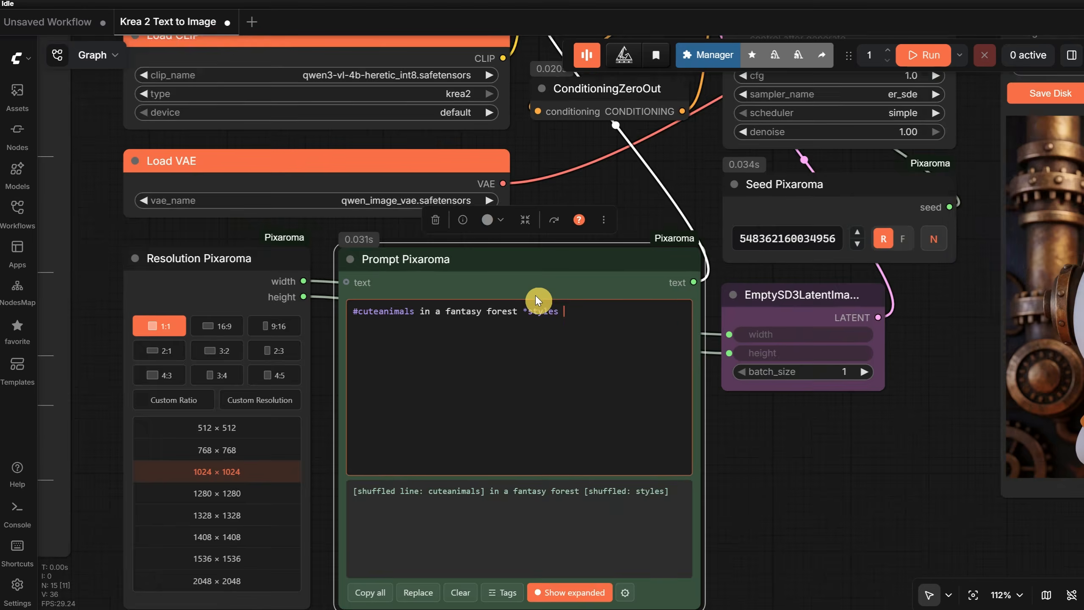
Generate one image from the #cuteanimals fantasy forest prompt with a random style.
scroll(535, 295, down, 3)
drag(774, 465, 594, 481)
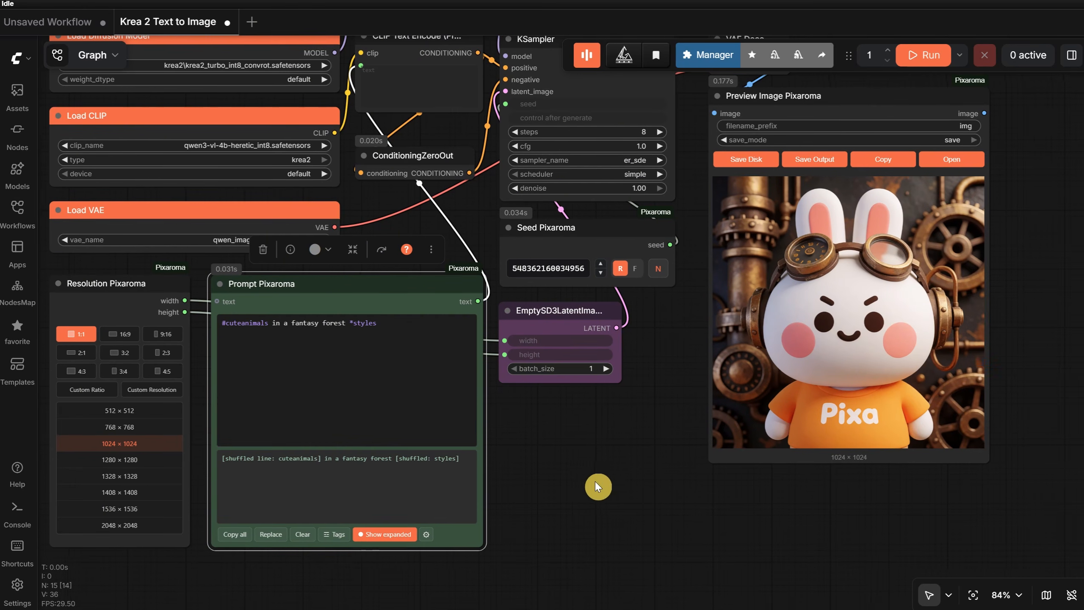
click(924, 55)
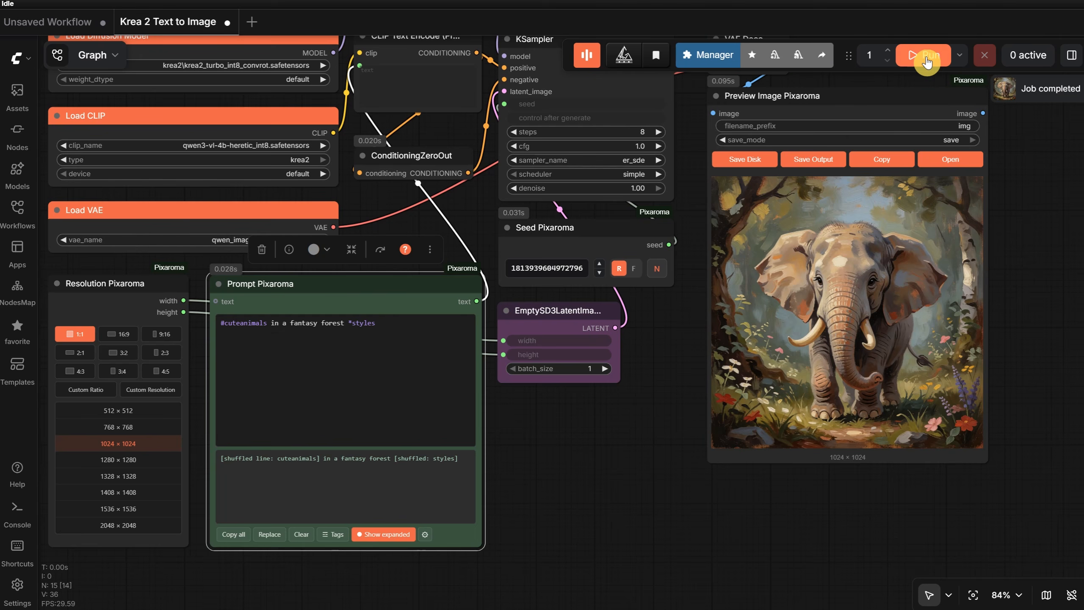
Set the batch count to 10 and run the workflow with the same prompt.
click(881, 55)
text(0)
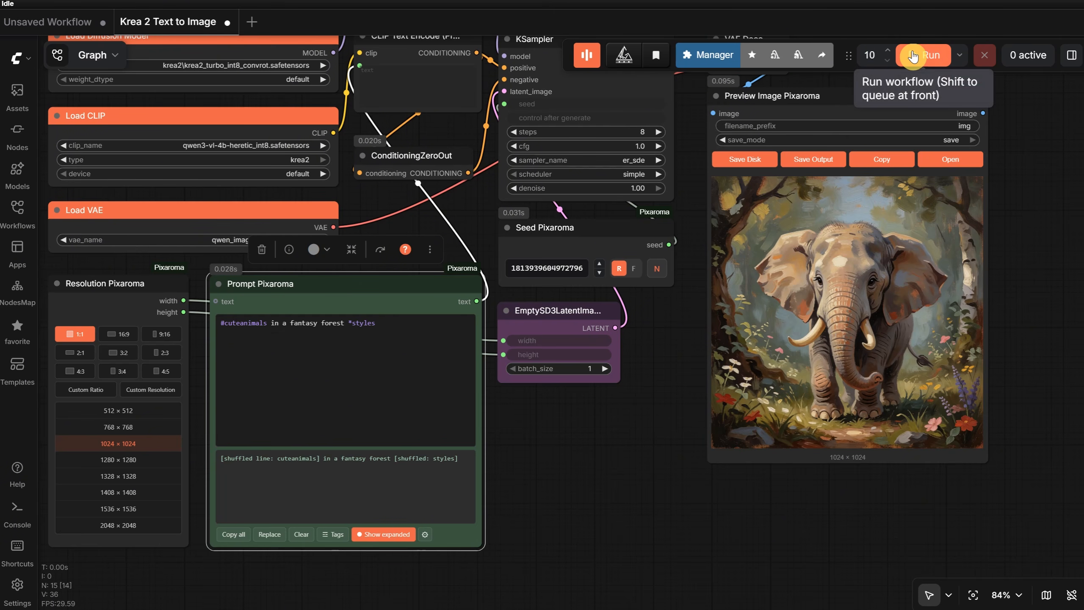
click(912, 55)
drag(1029, 247, 983, 262)
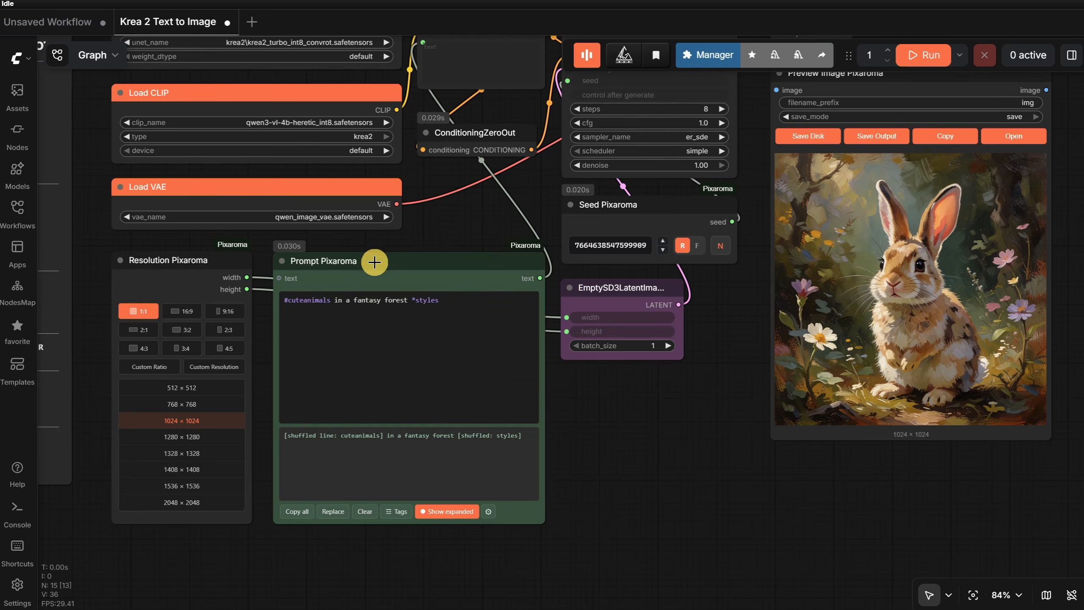
Move the Prompt Pixaroma node below the EmptySD3LatentImage node and add a Text Pixaroma node under the Resolution Pixaroma node.
drag(375, 259, 517, 408)
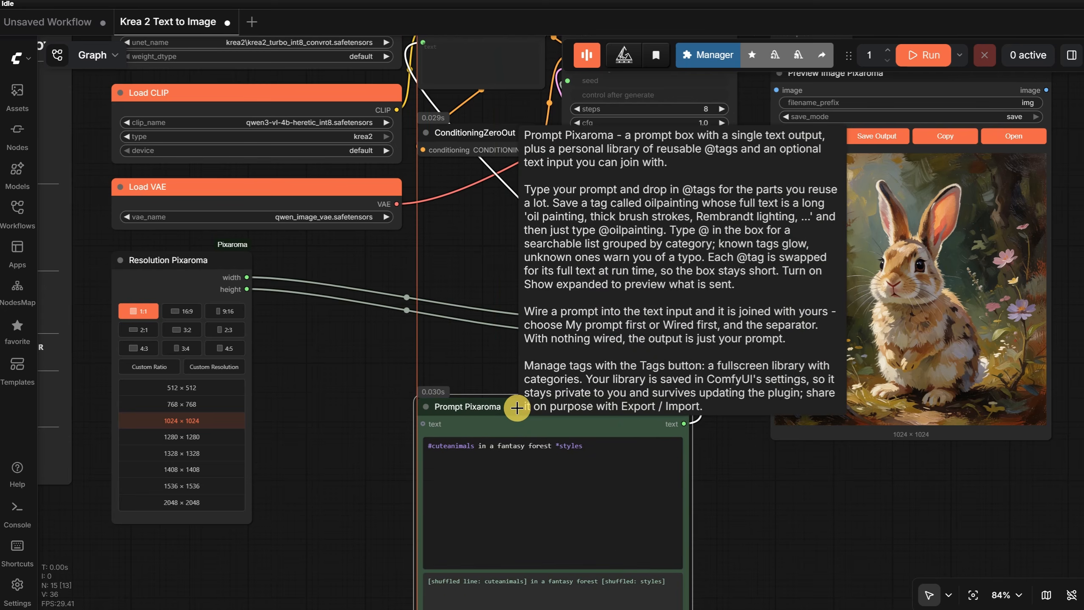
drag(336, 451, 470, 289)
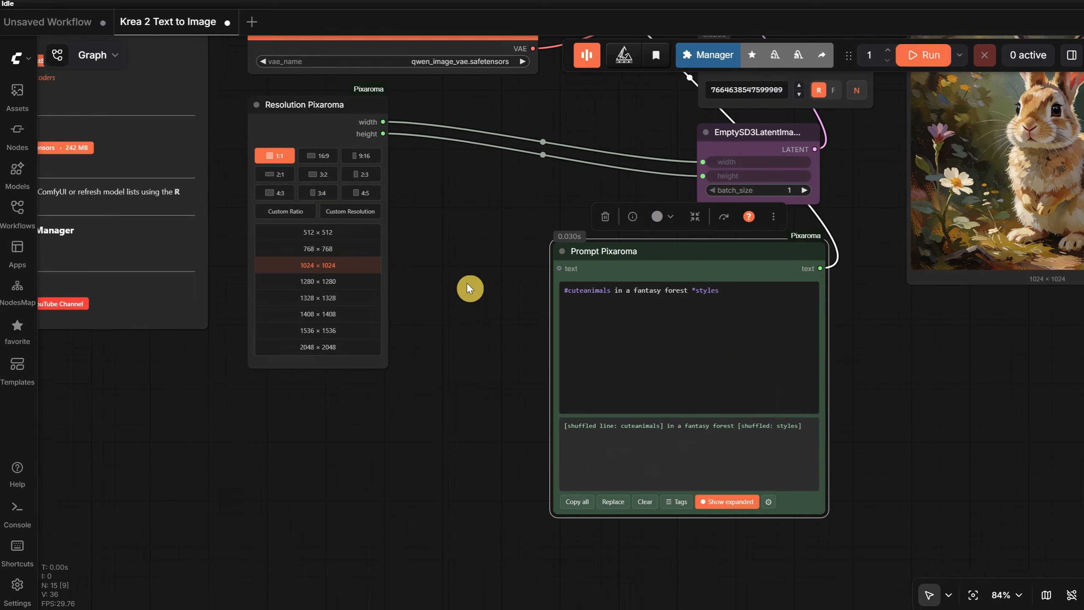
double_click(349, 434)
text(tex)
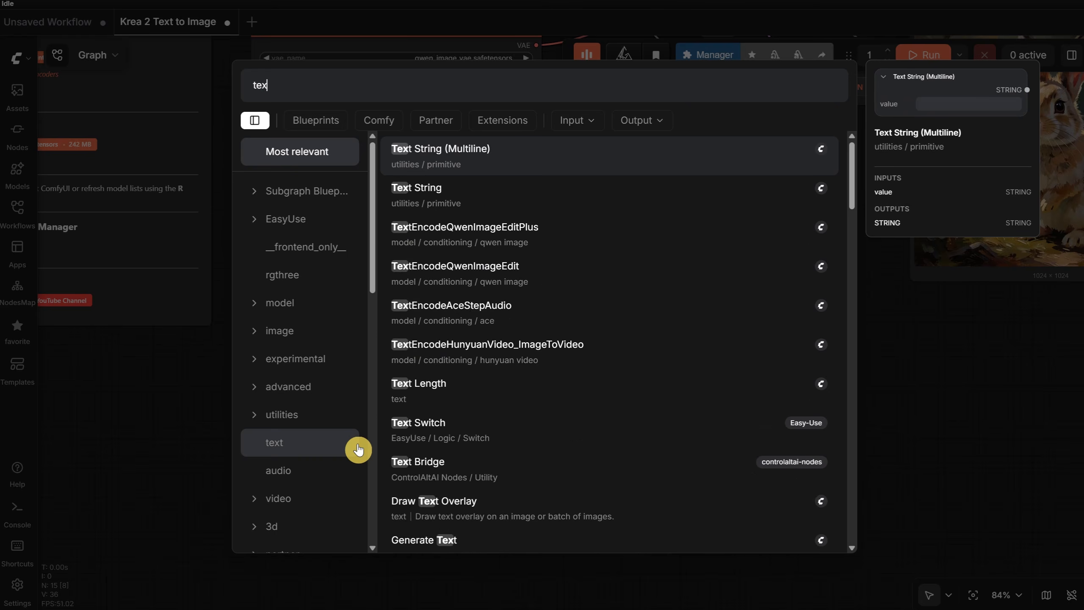
text(t pix)
click(451, 167)
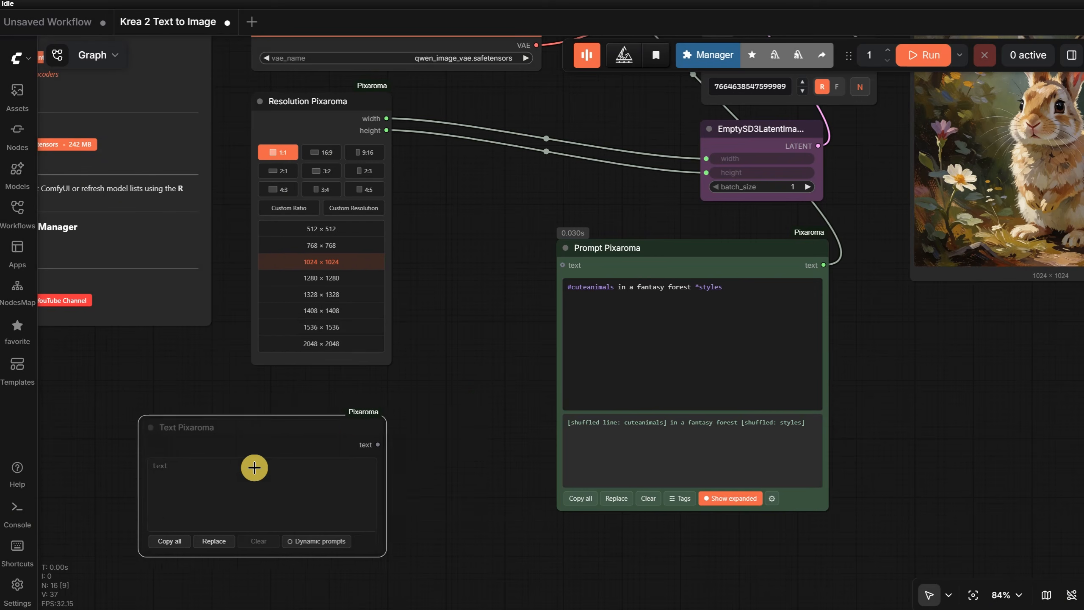
drag(267, 426, 355, 412)
Enter "3d render trigger word, more styles" in the Text Pixaroma node and wire its output to the Prompt Pixaroma text input.
click(316, 469)
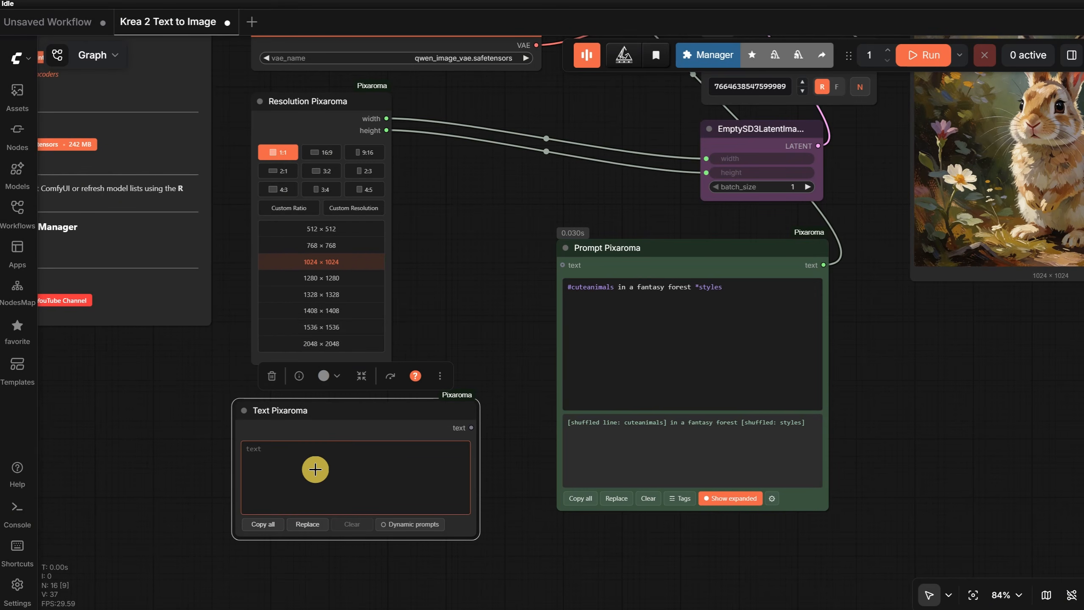
text(3d render trigger word, more styles)
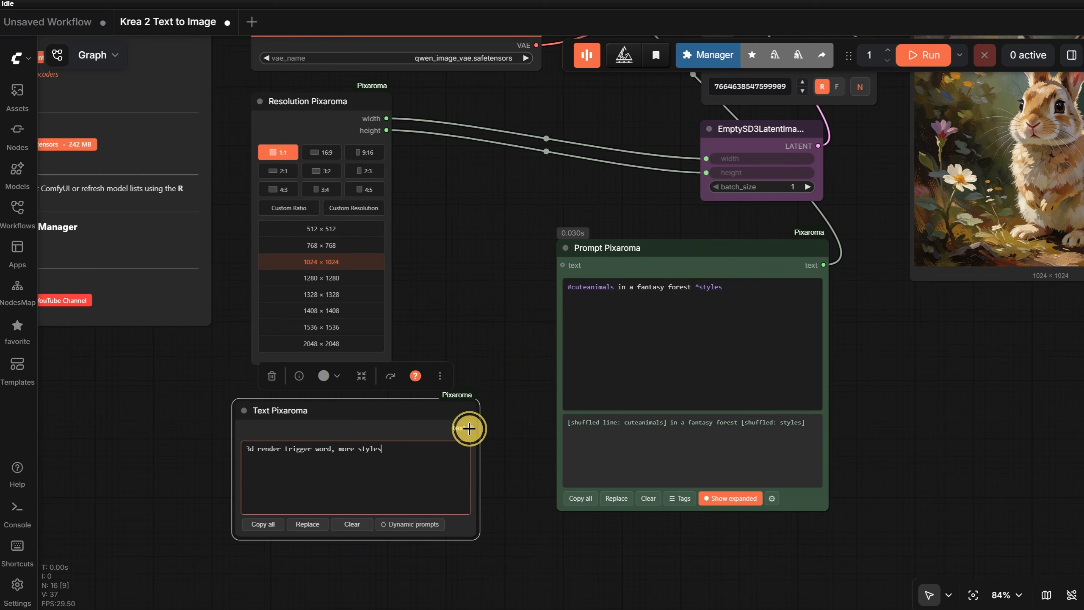
drag(471, 428, 564, 268)
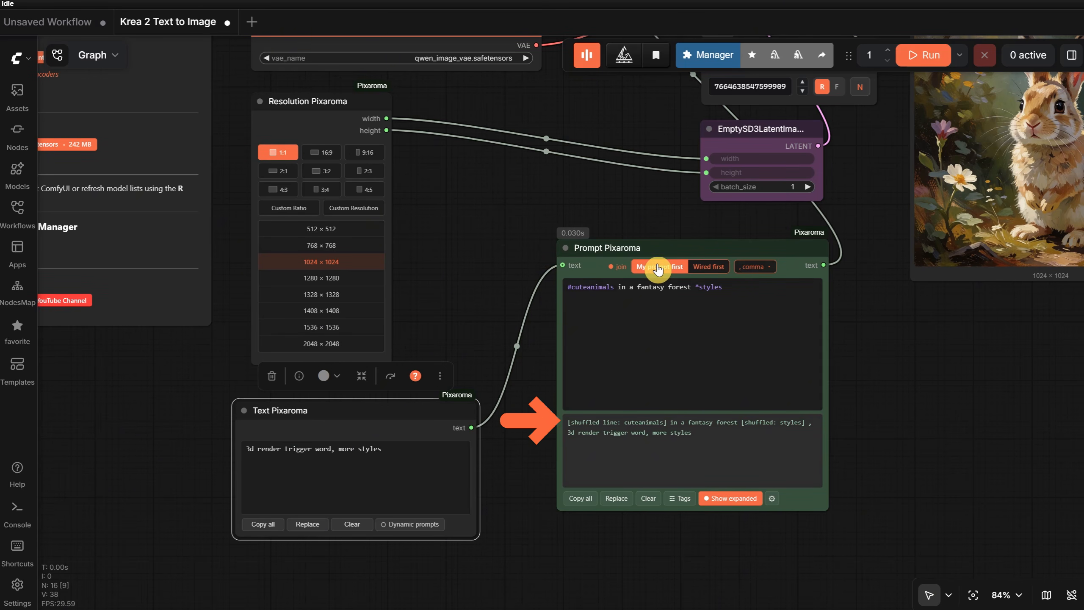
Set the join order in the Prompt Pixaroma node to Wired first and generate an image.
click(707, 269)
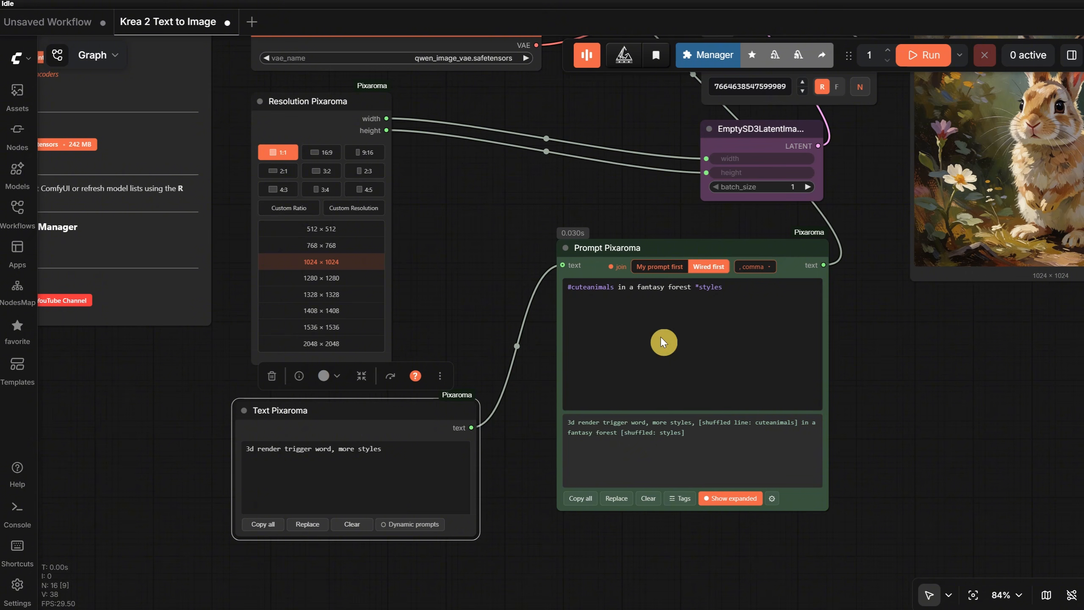
click(924, 54)
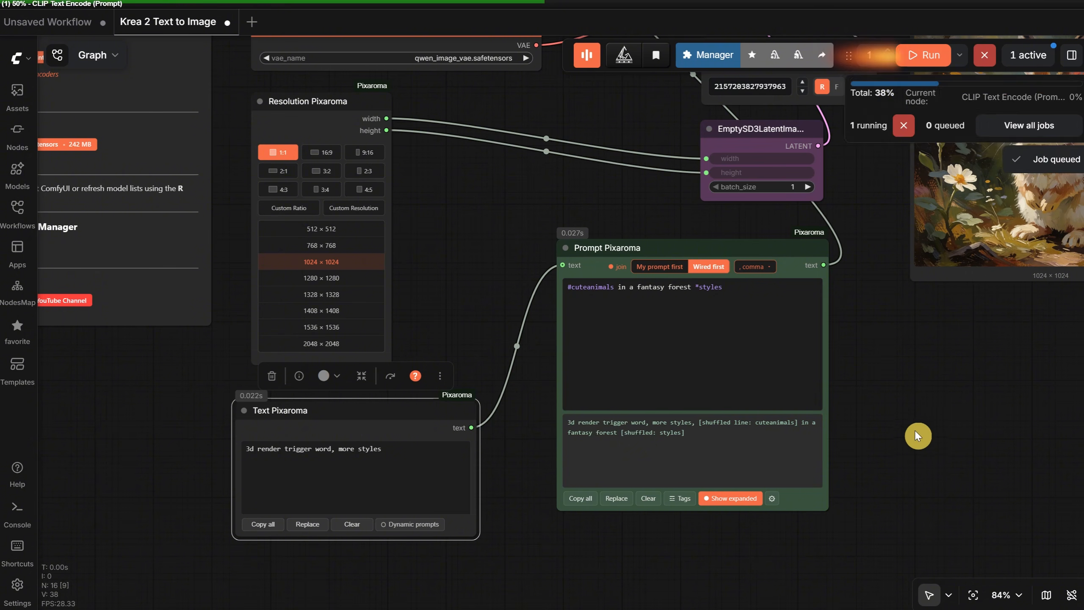
scroll(915, 429, right, 5)
Replace the text in the Text Pixaroma node with "solid black background".
click(278, 497)
key(ctrl+a)
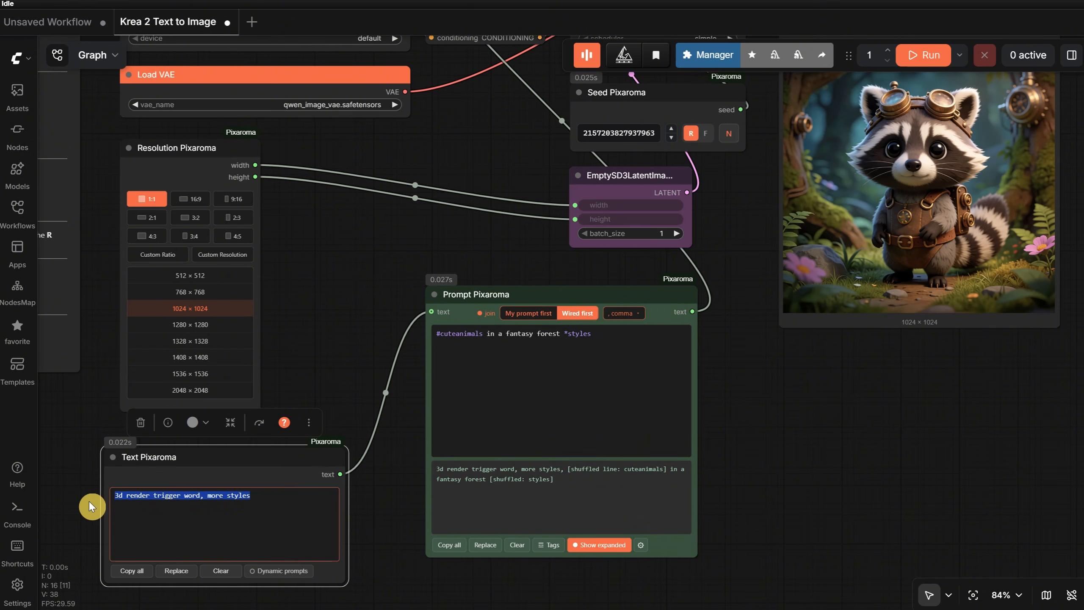
text(solid black background)
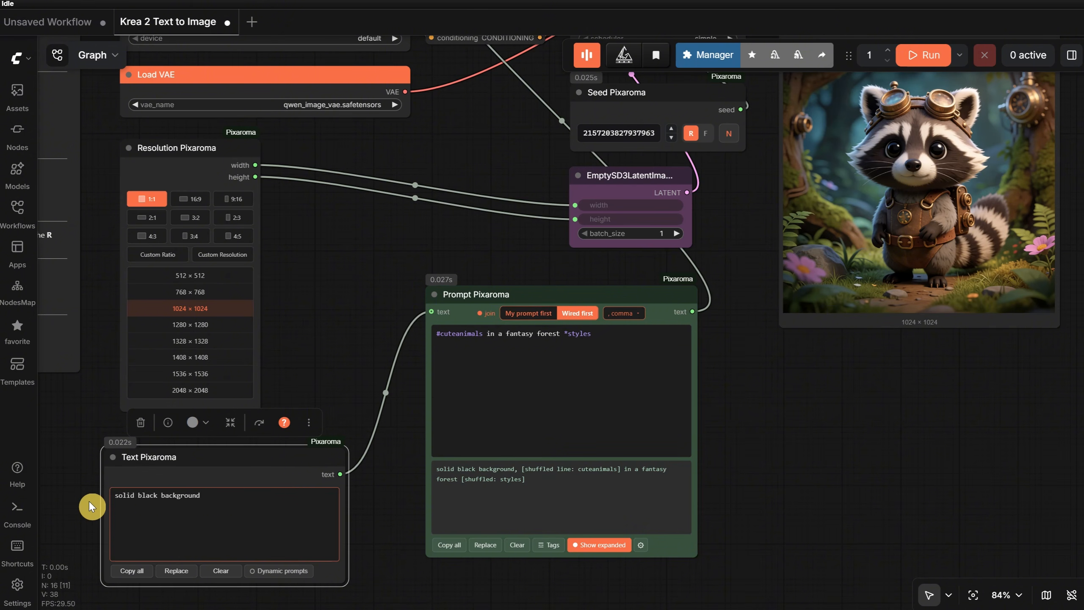
Generate an image with the node's prompt shortened to #cuteanimals and the join order set to My prompt first.
click(529, 314)
drag(593, 334, 484, 333)
key(BackSpace)
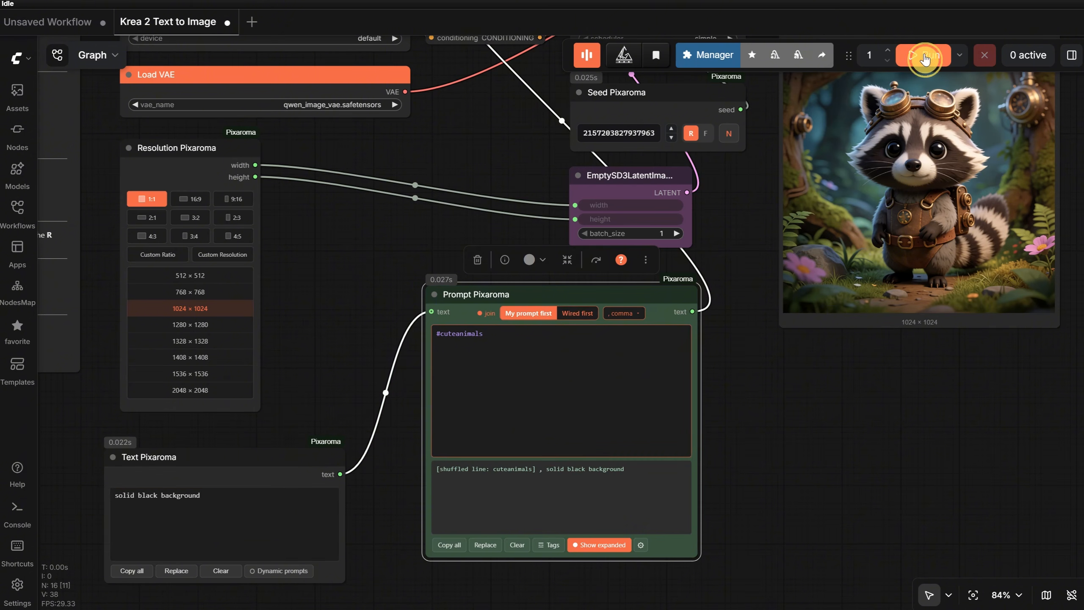
click(922, 55)
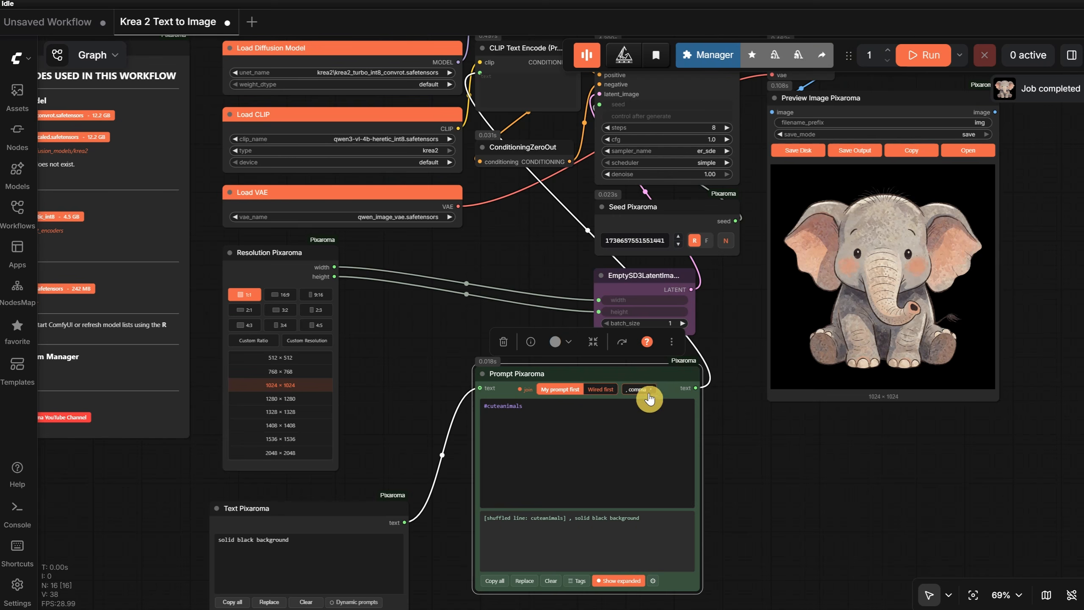
Try the pipe separator for joining the prompt with the wired text, and restore the comma separator.
click(640, 389)
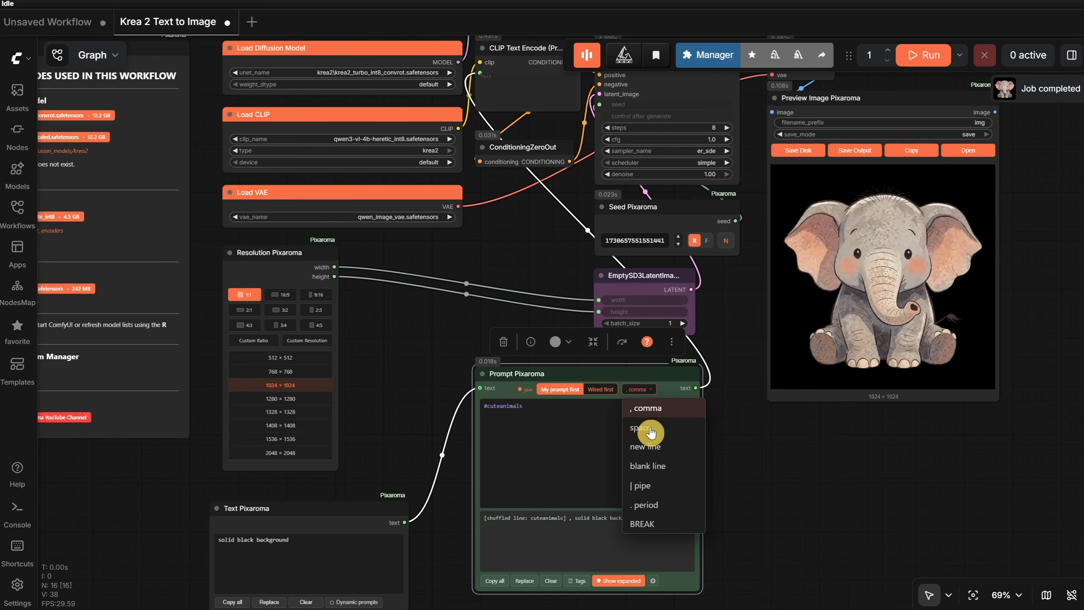
click(649, 485)
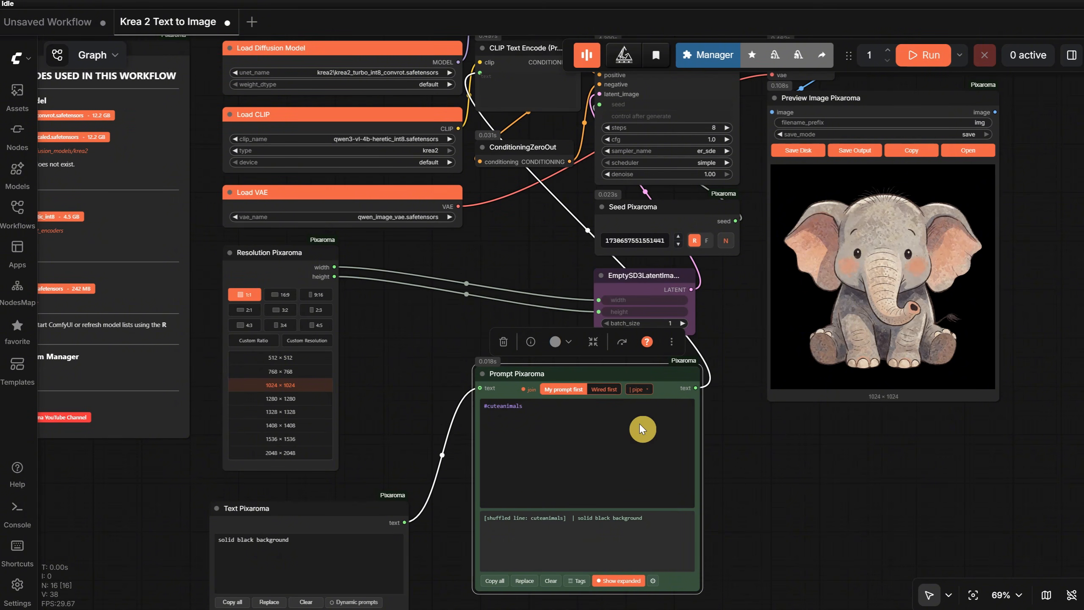
click(636, 392)
click(643, 408)
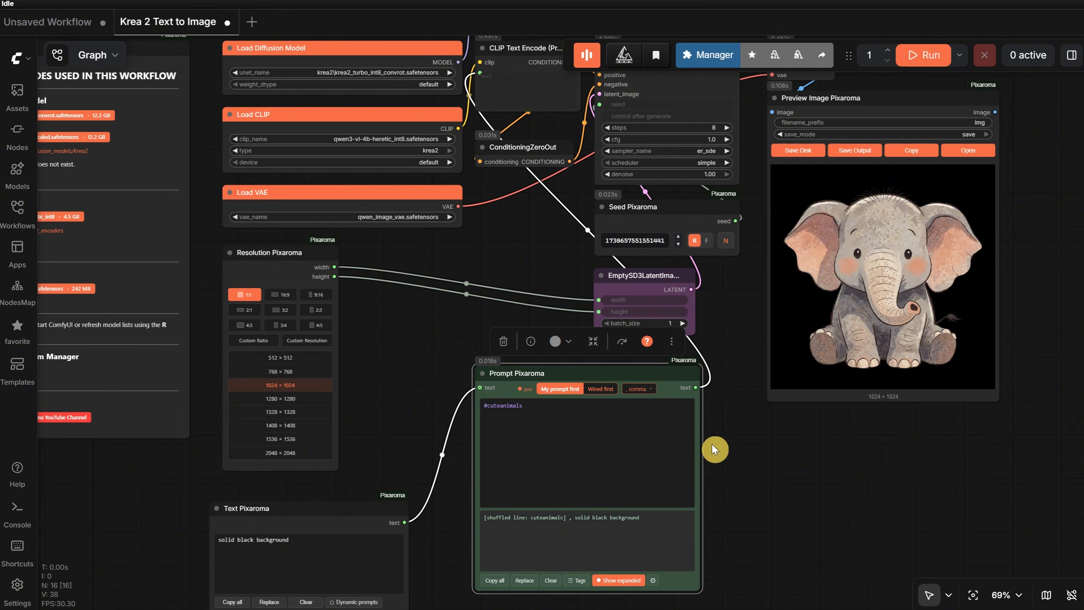
Open the tag library and delete the styles category while keeping its tags.
click(580, 582)
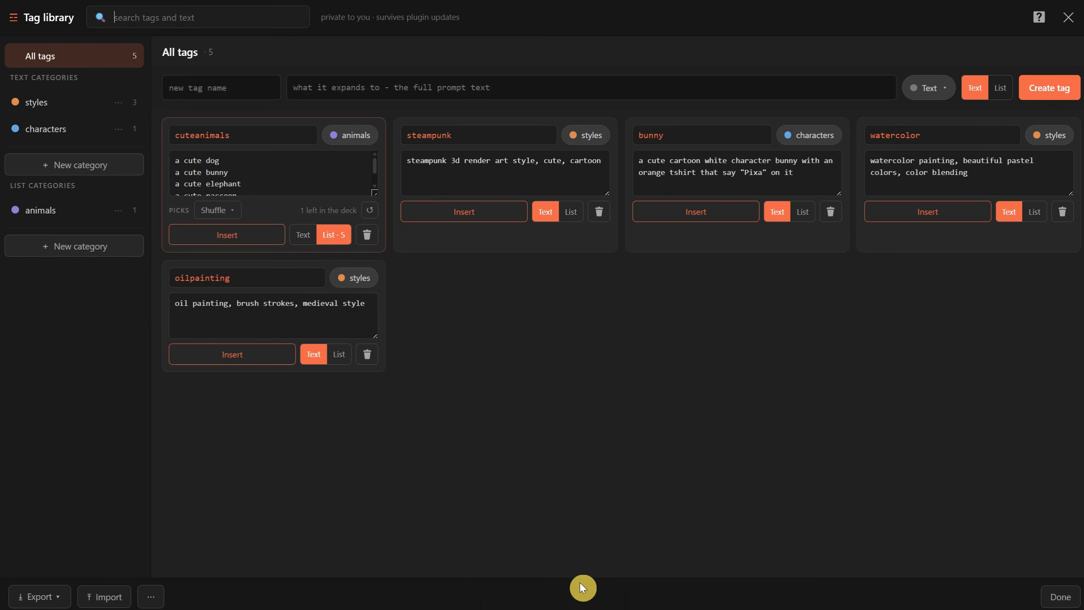
click(117, 103)
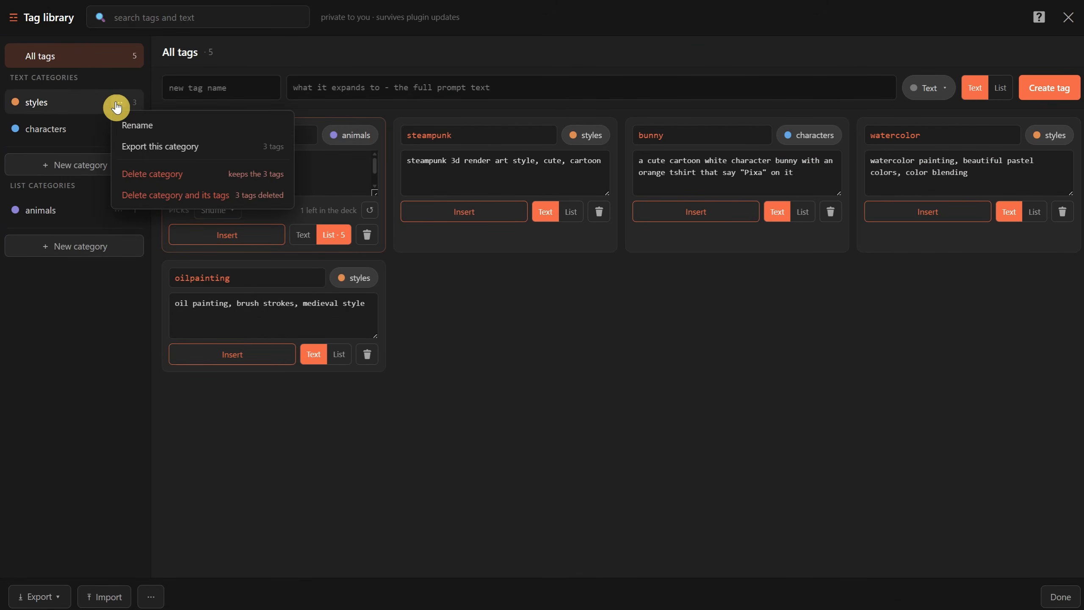
click(168, 175)
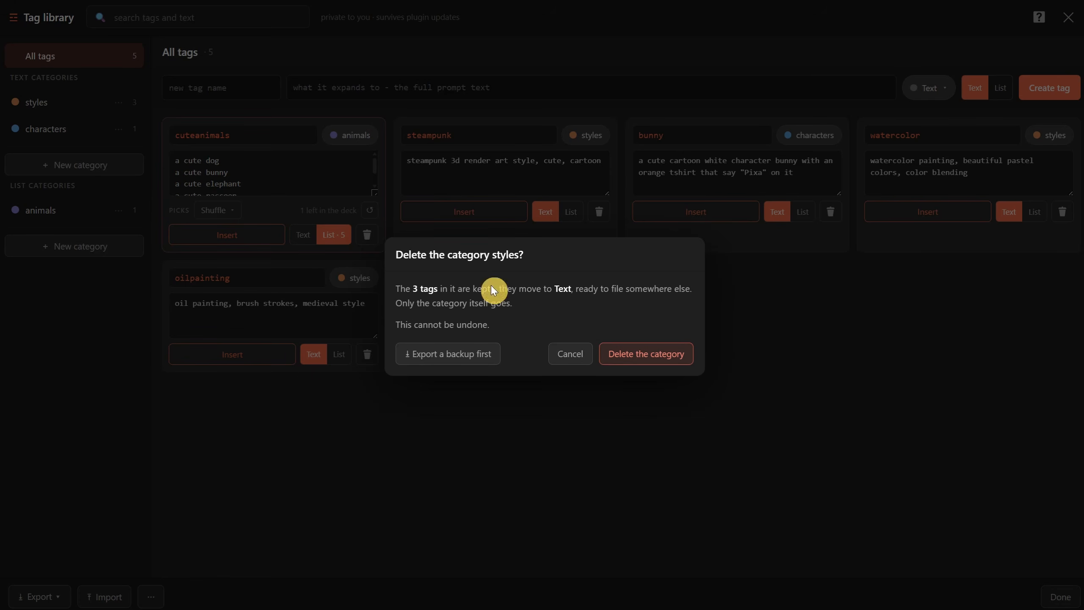
click(647, 360)
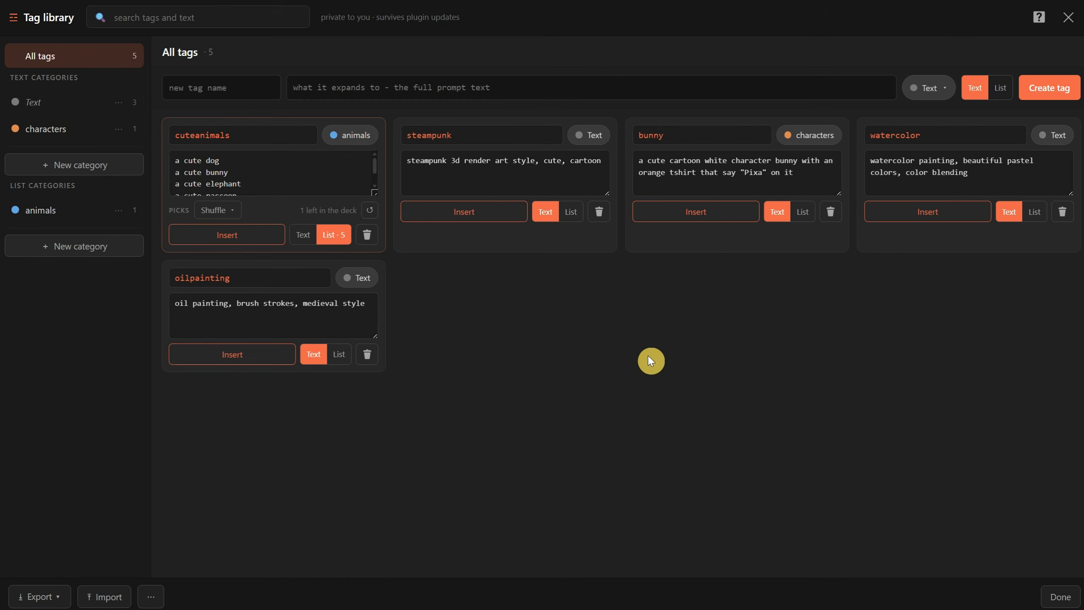
Delete the uncategorized text tags steampunk, watercolor and oilpainting.
click(118, 102)
click(155, 207)
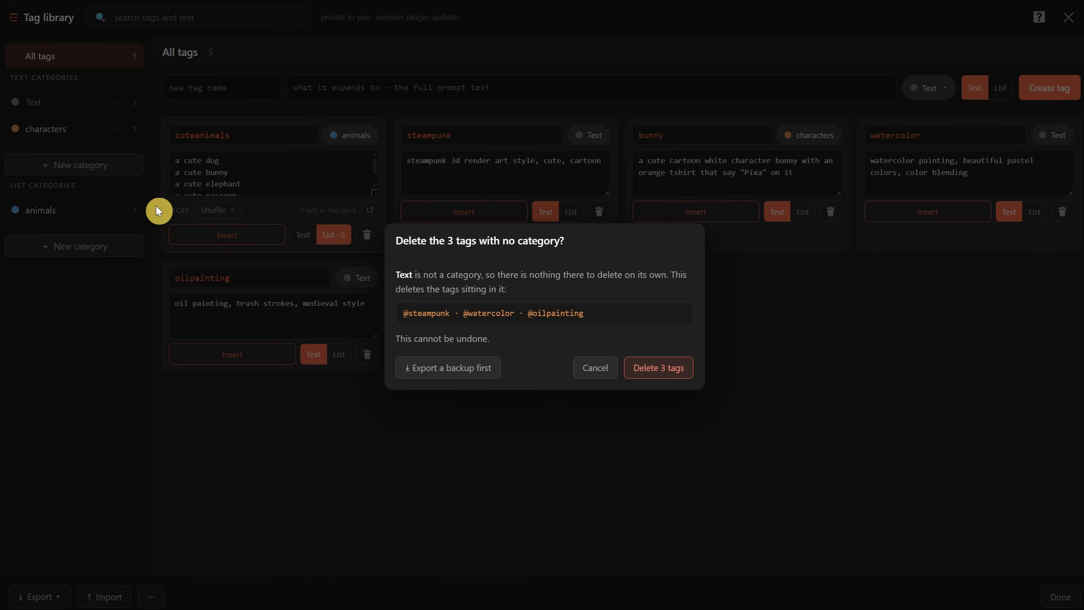
click(659, 368)
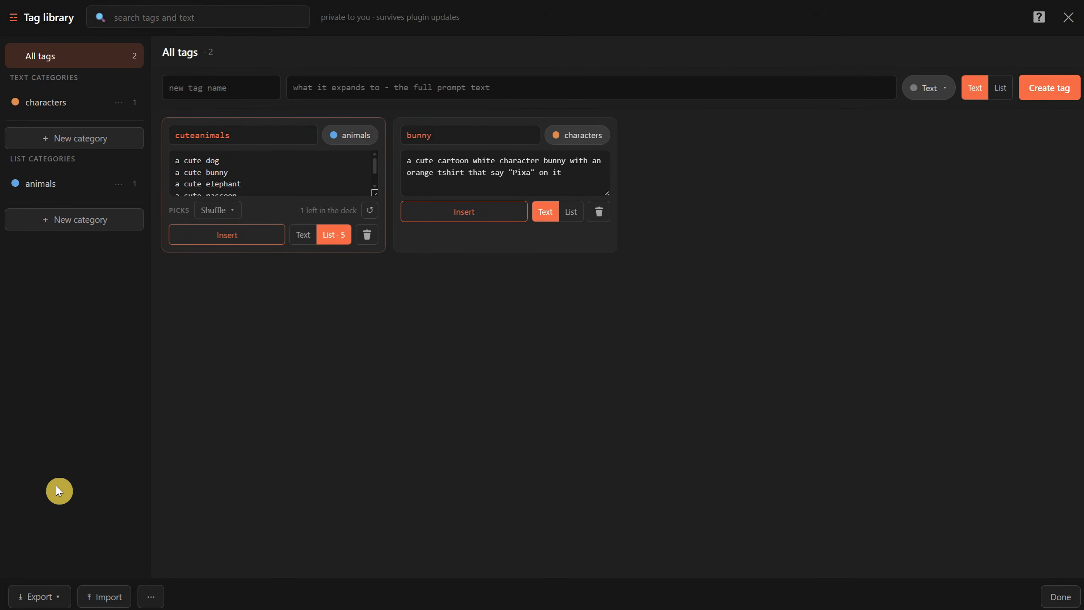
Delete the whole tag library, including all remaining tags and categories.
click(150, 596)
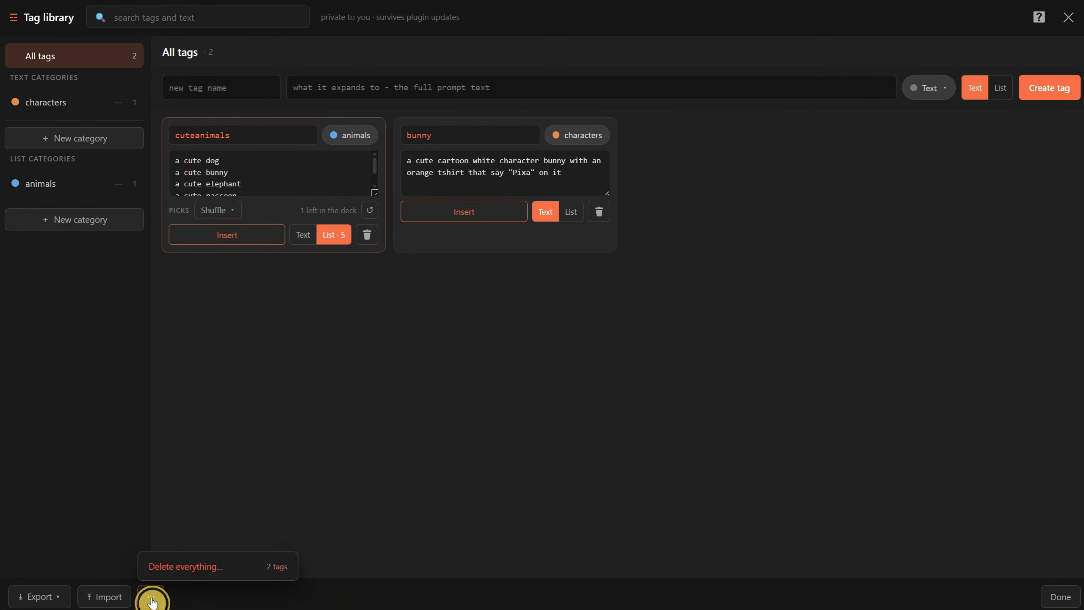
click(183, 567)
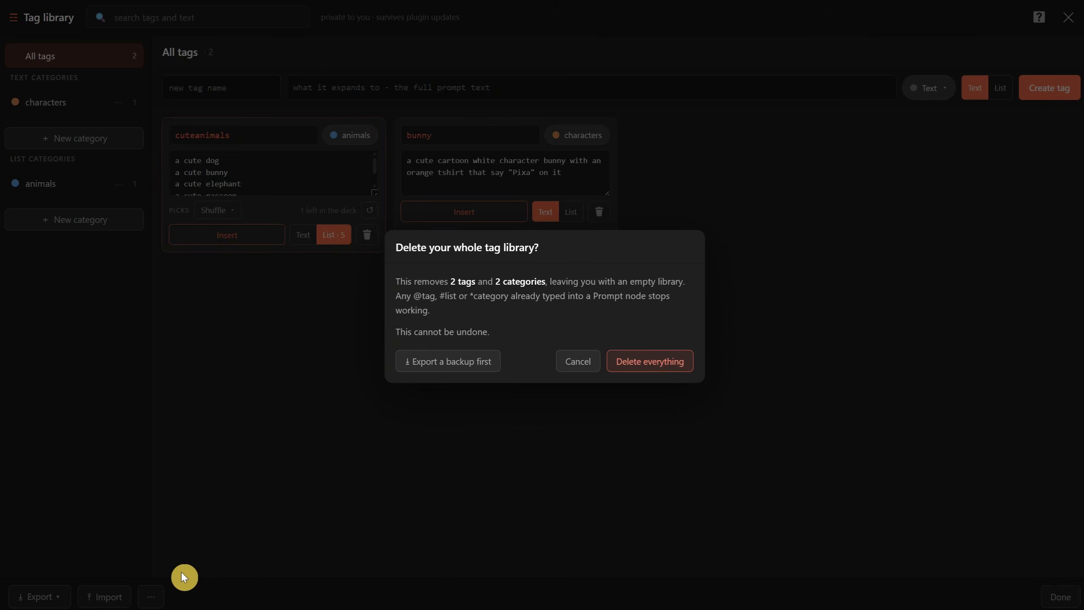
click(625, 369)
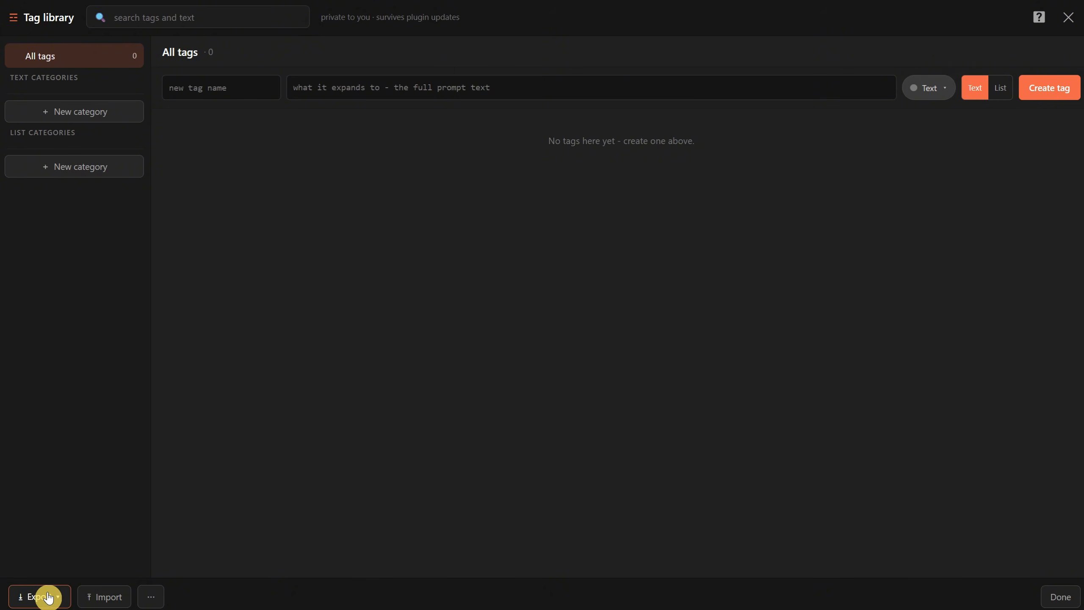
Import all categories from "prompt-tags example library.json" into the tag library and show the Character category.
click(99, 594)
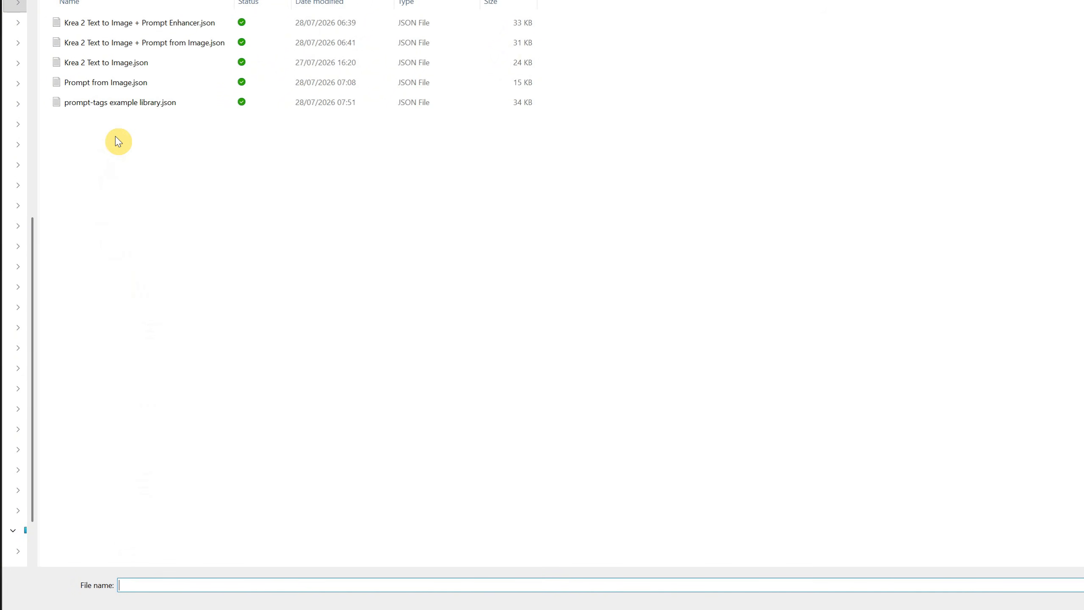
double_click(130, 103)
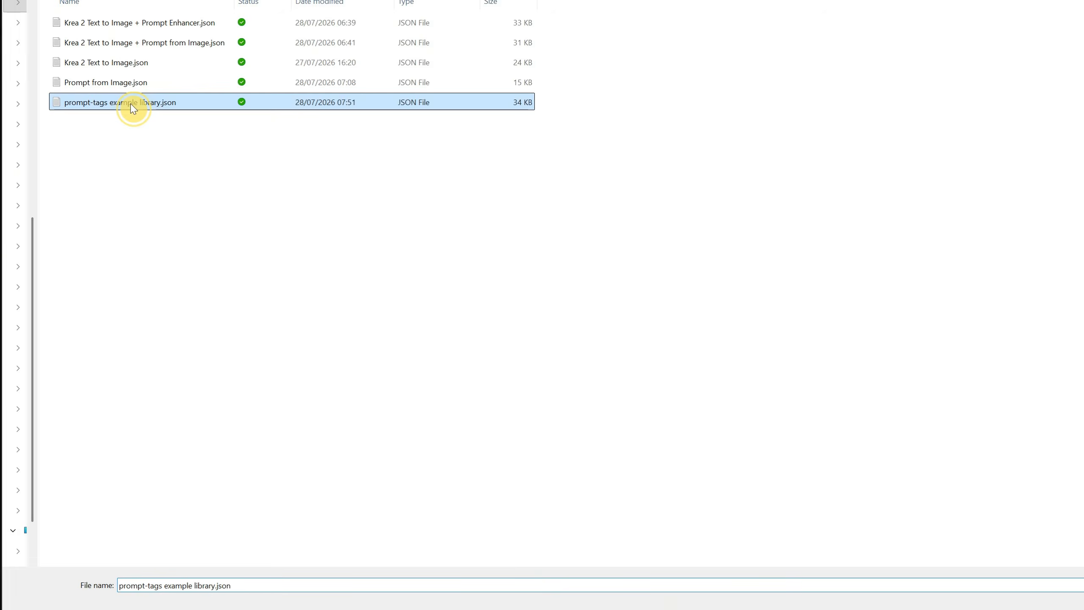
scroll(638, 244, down, 8)
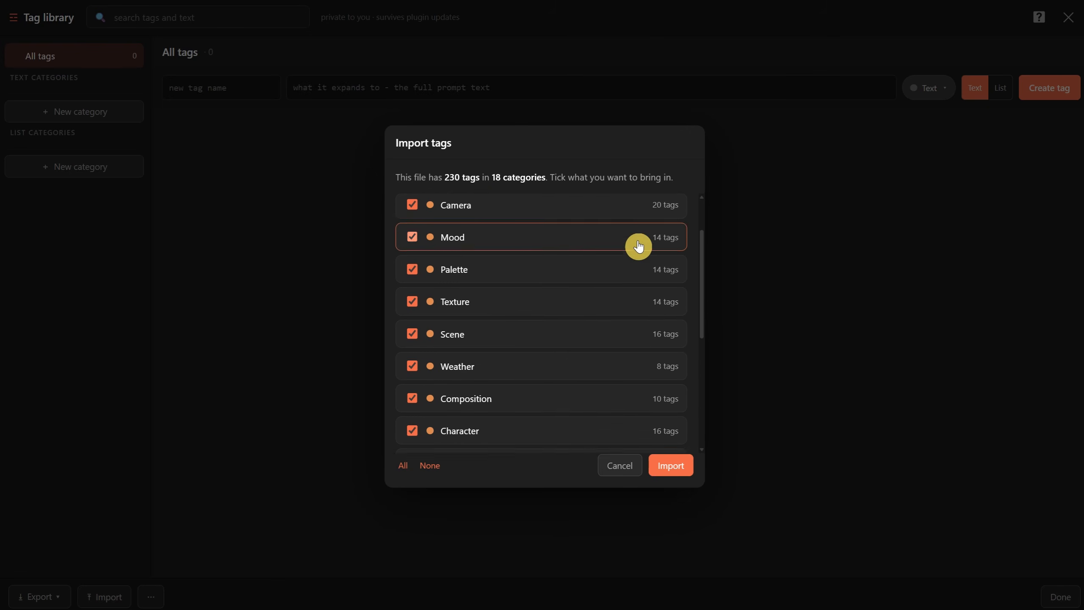
scroll(642, 239, up, 8)
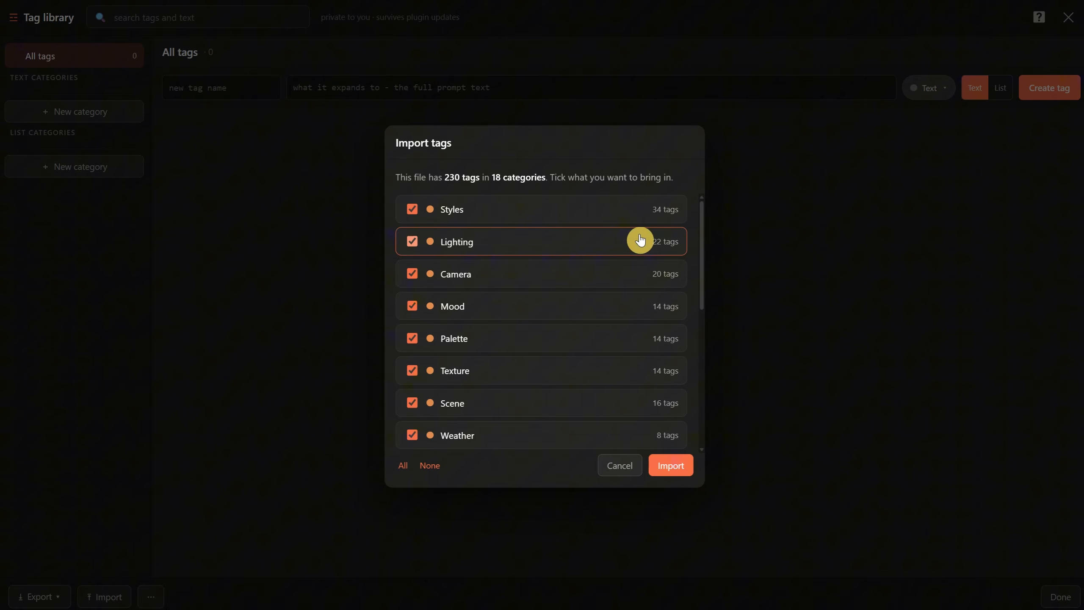
click(674, 463)
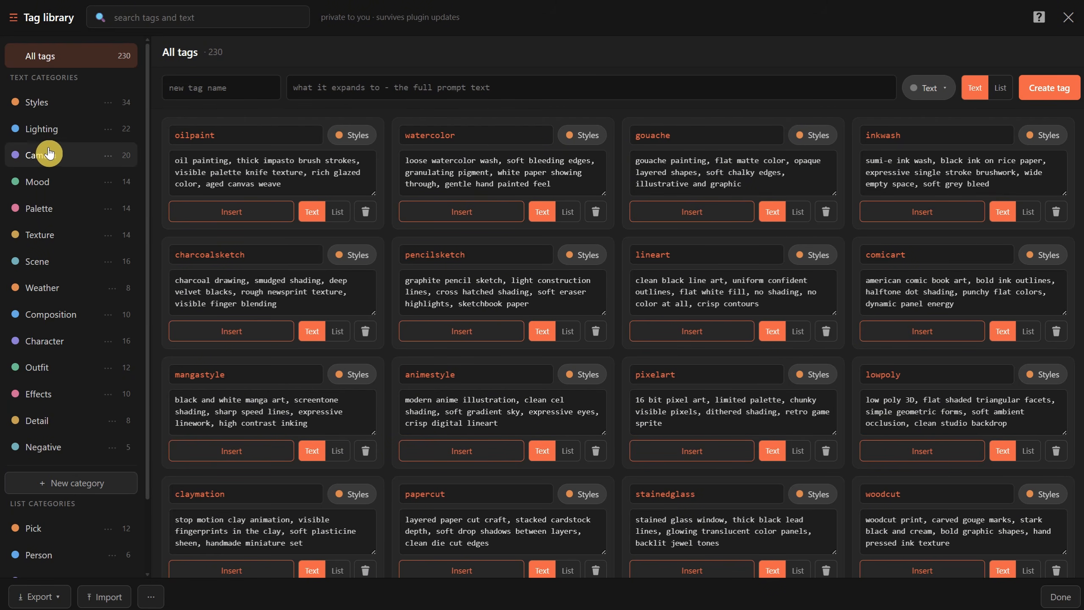
click(53, 341)
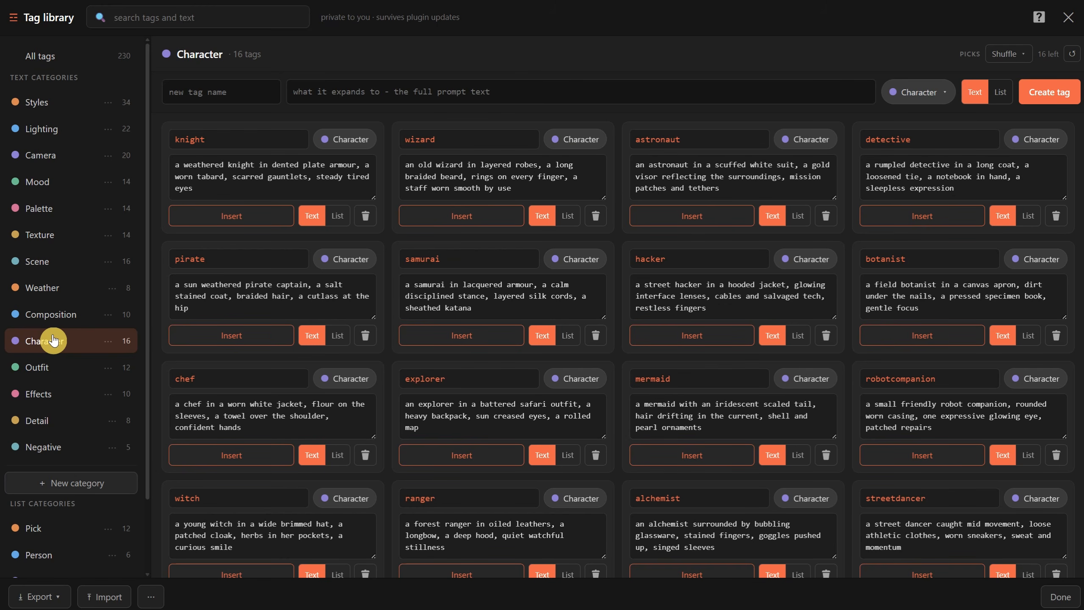
Insert the knight, cozycafe and oilpaint tags from the Character, Scene and Styles categories into the prompt and close the tag library.
click(222, 216)
click(39, 259)
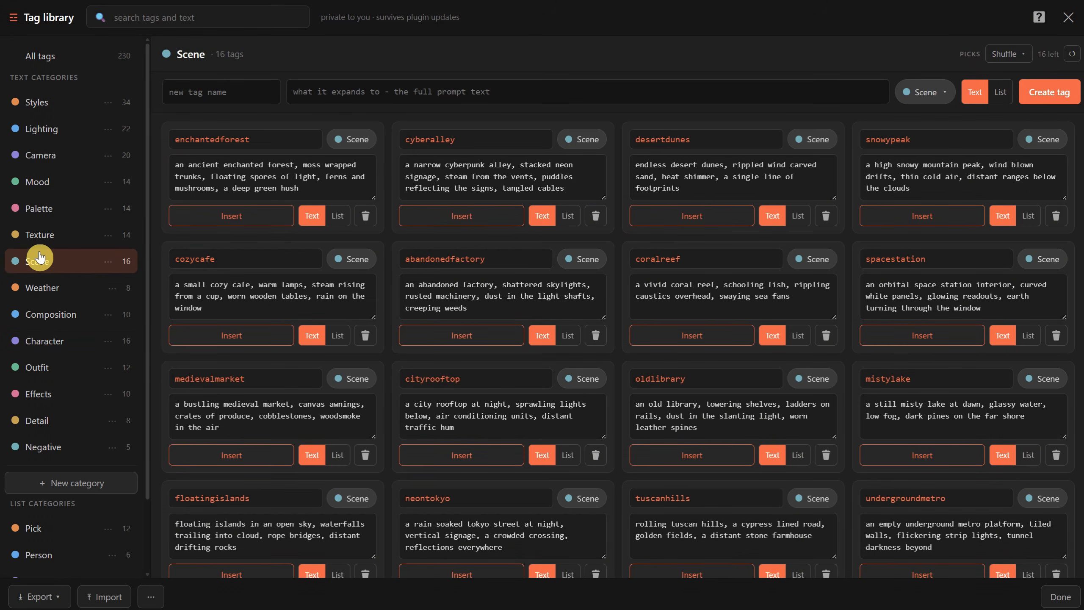
click(231, 336)
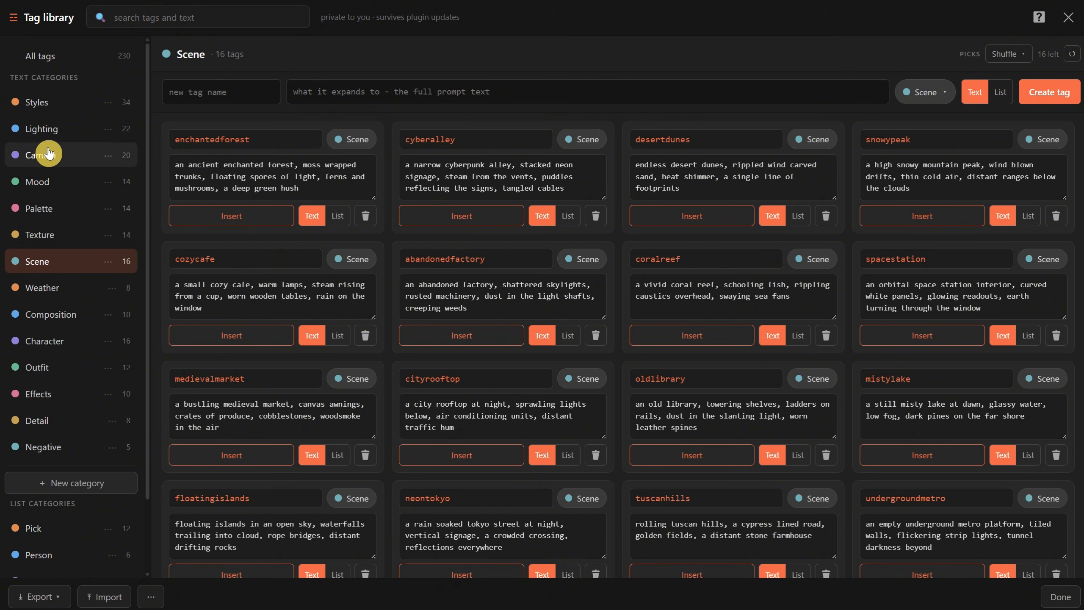
click(53, 102)
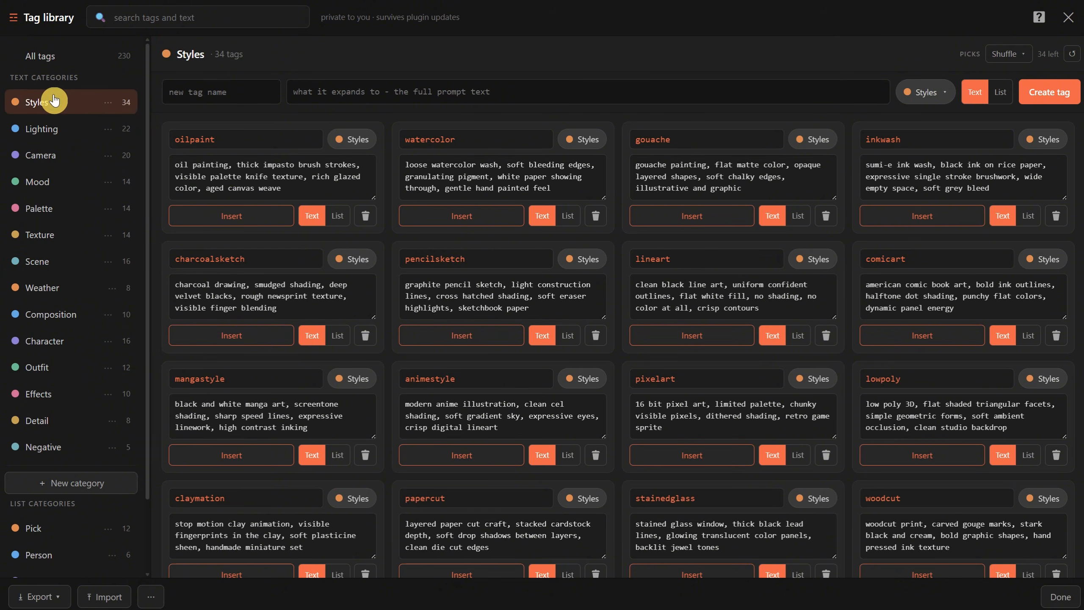
click(226, 216)
click(1065, 17)
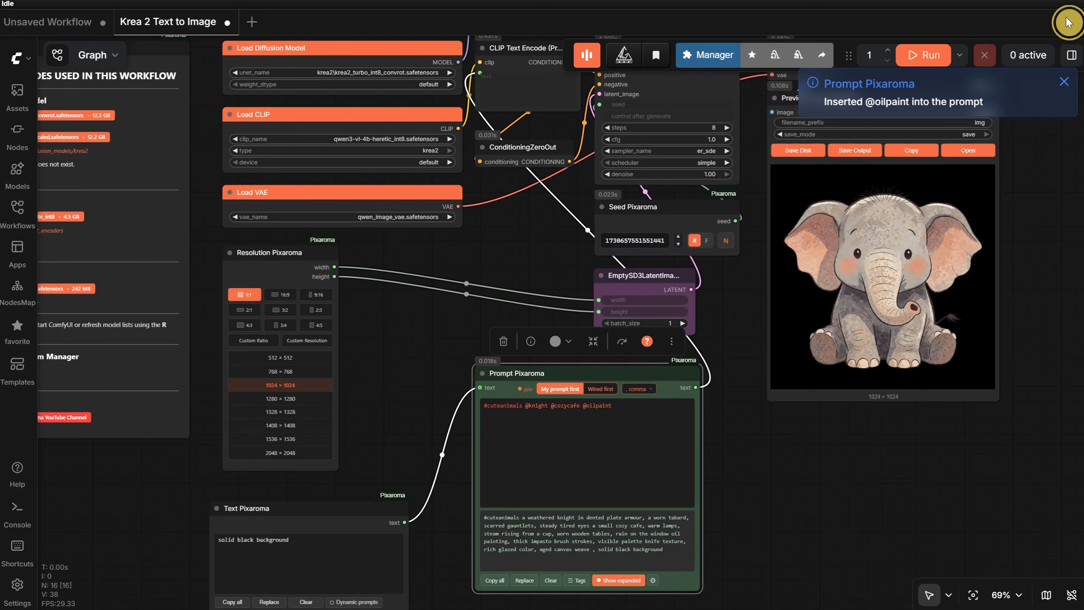
Remove the #cuteanimals entry from the start of the Prompt Pixaroma text.
scroll(859, 462, up, 4)
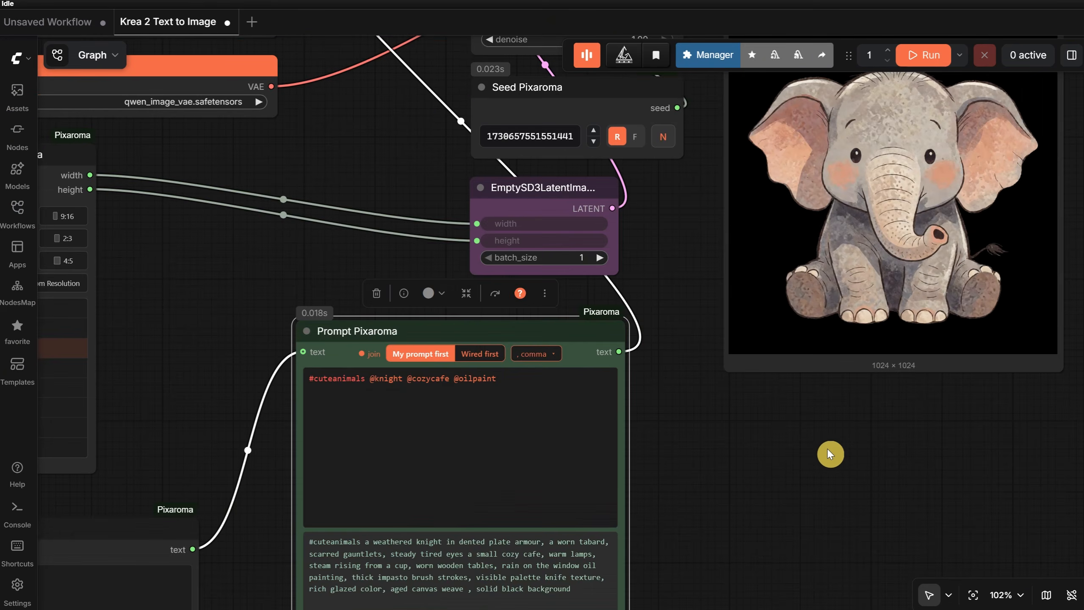
drag(761, 476, 866, 393)
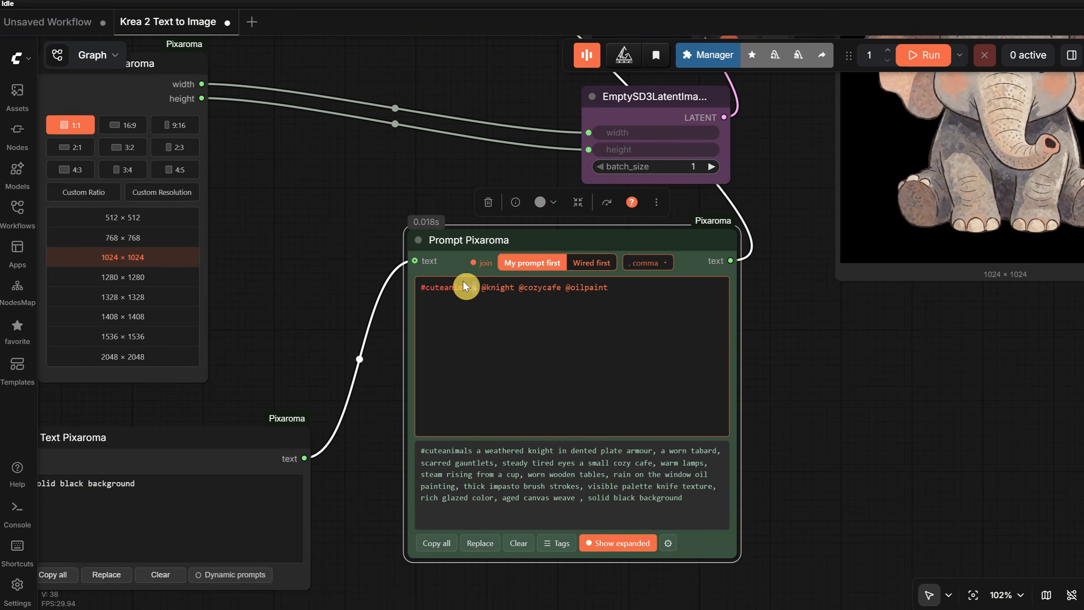
drag(462, 281, 407, 303)
key(BackSpace)
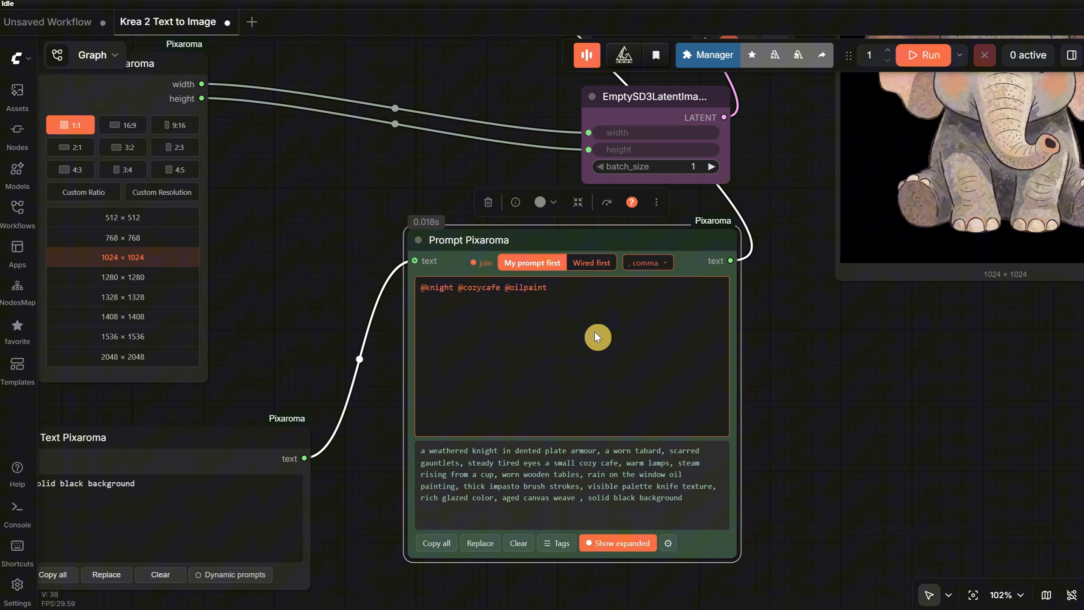
Shorten the oilpaint tag by its last letter, complete it from the tag suggestion, and run the workflow.
click(559, 282)
key(BackSpace)
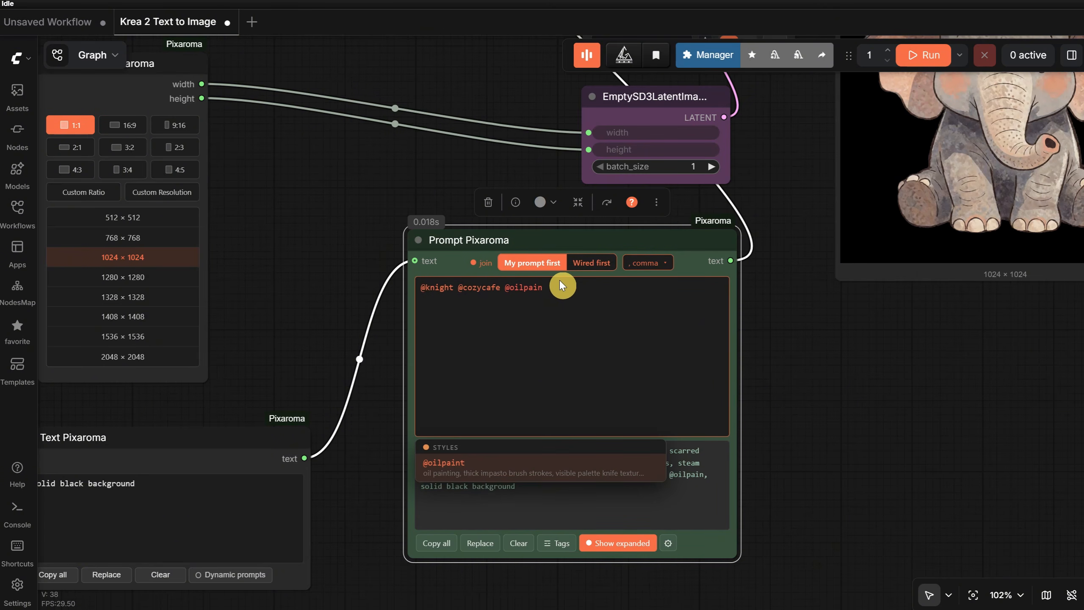
click(557, 462)
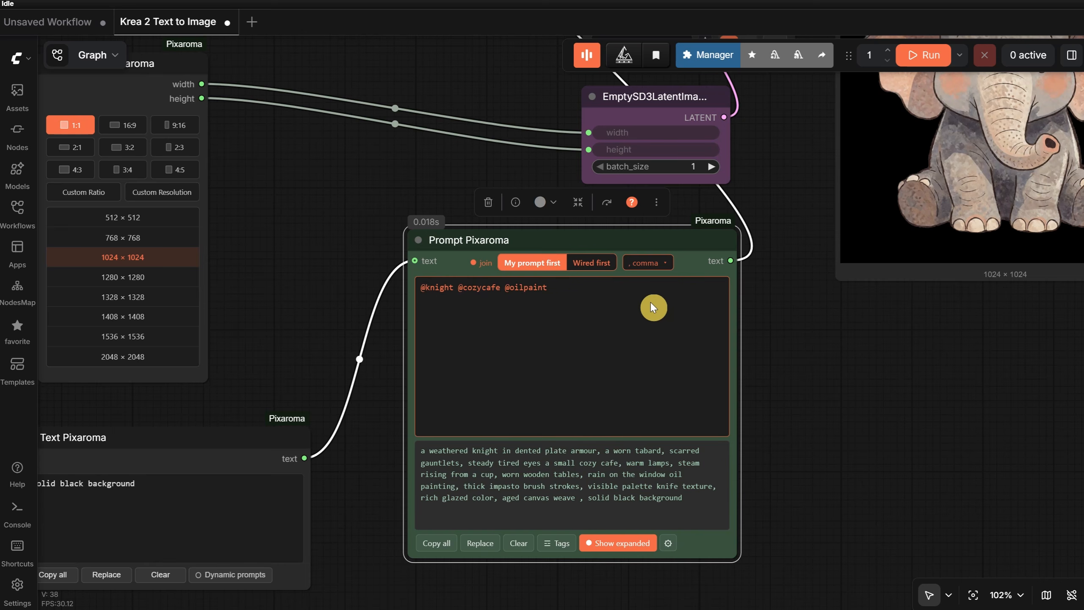
click(917, 57)
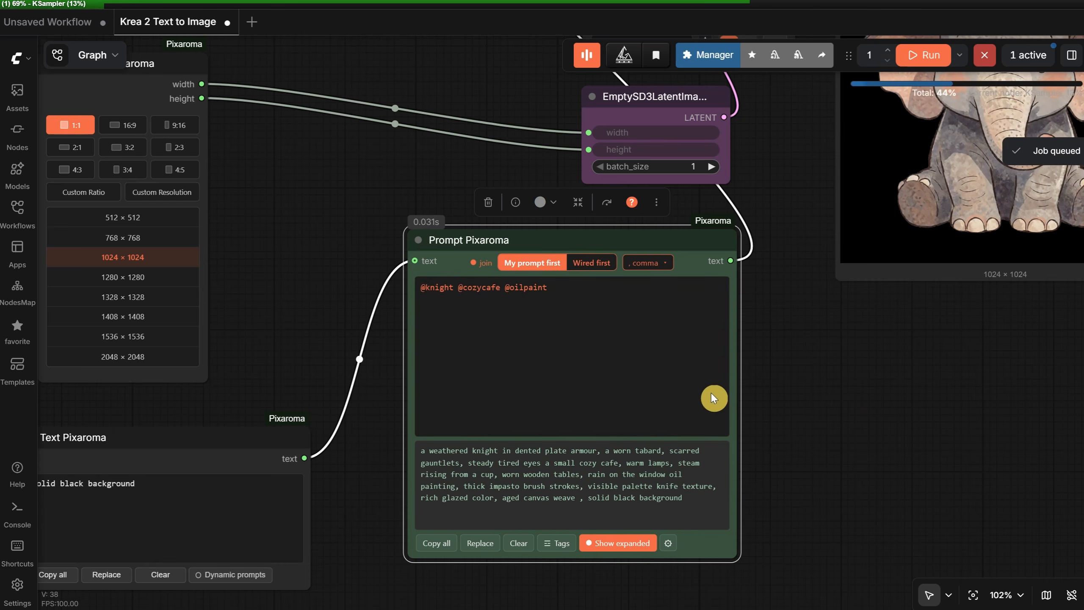
Delete the Text Pixaroma node wired into the prompt and run the workflow again.
scroll(749, 417, down, 2)
click(213, 461)
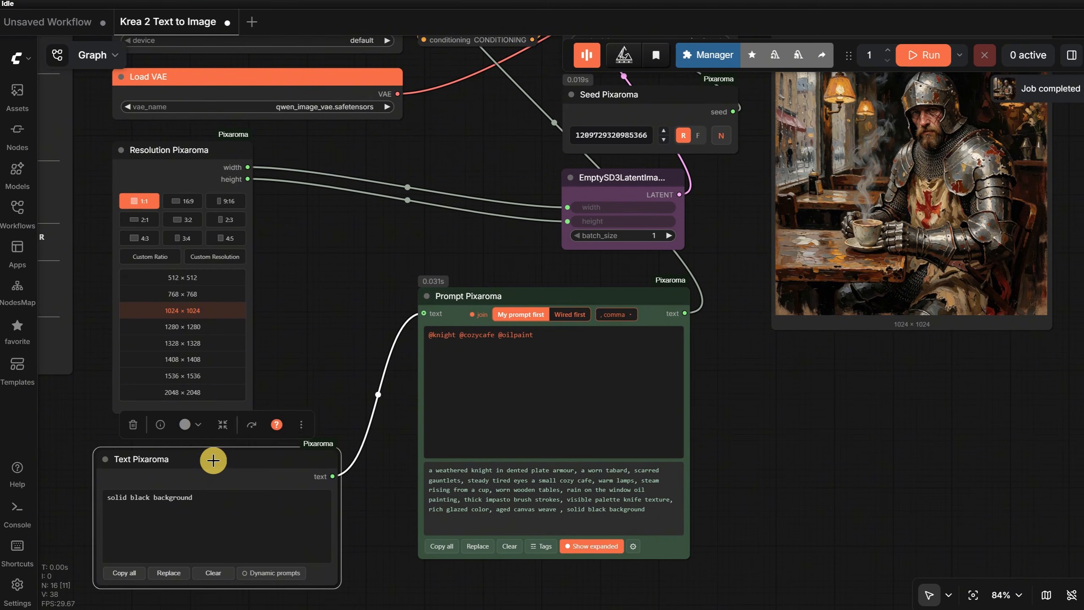
key(Delete)
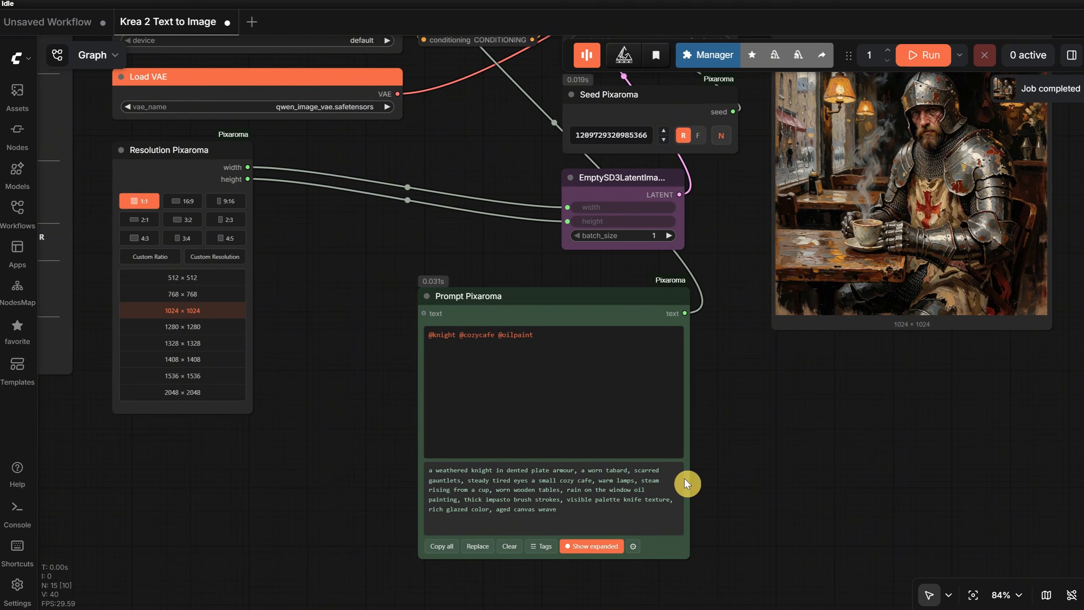
click(923, 55)
drag(841, 396, 704, 380)
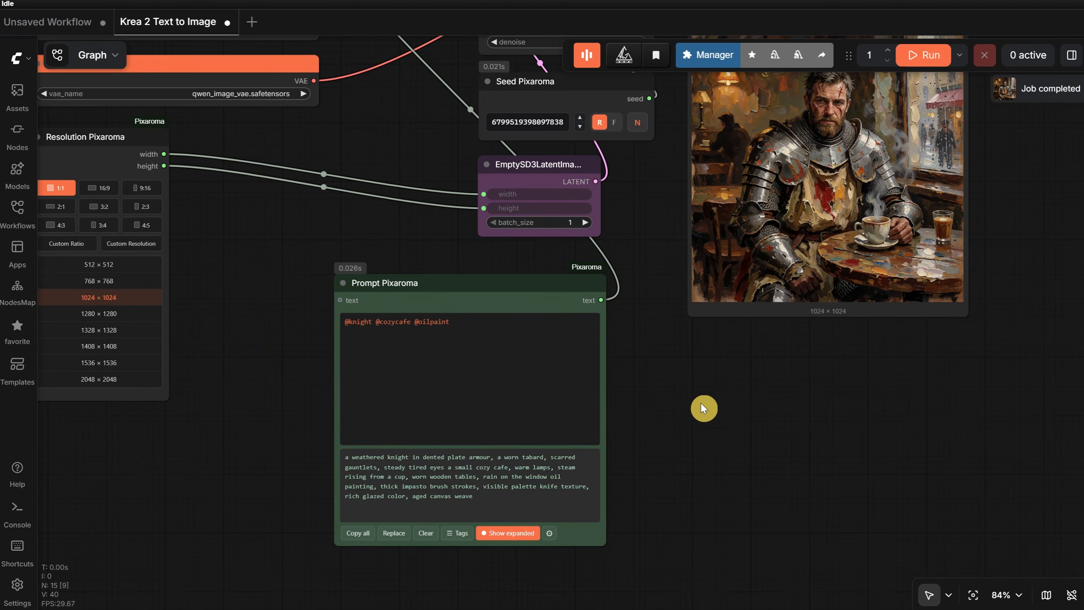
Replace the knight tag in the prompt with the explorer tag from the Character category and generate a new image.
click(456, 532)
click(44, 341)
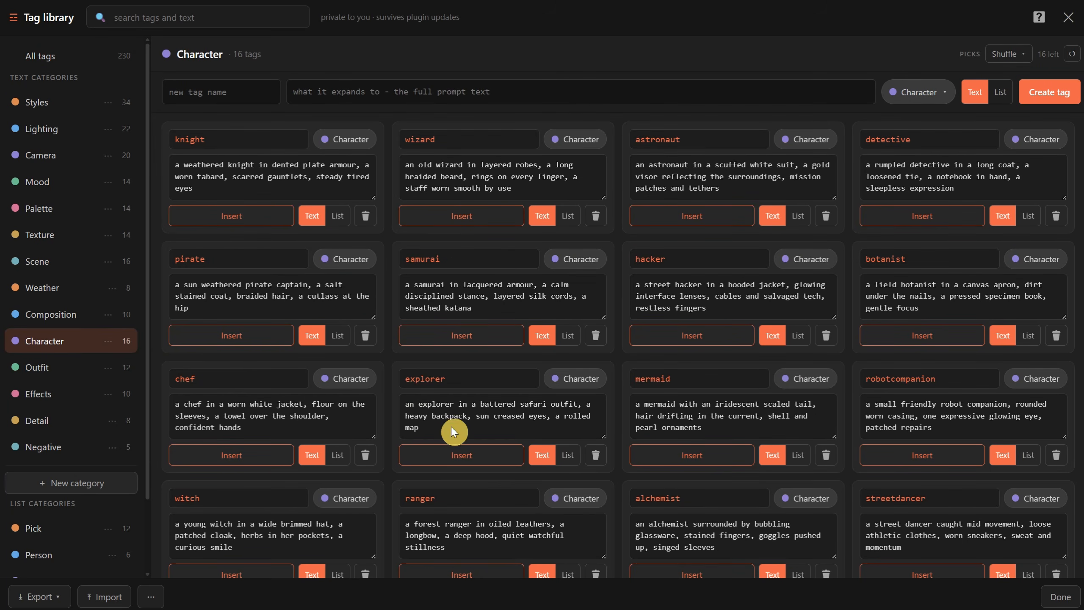
click(465, 455)
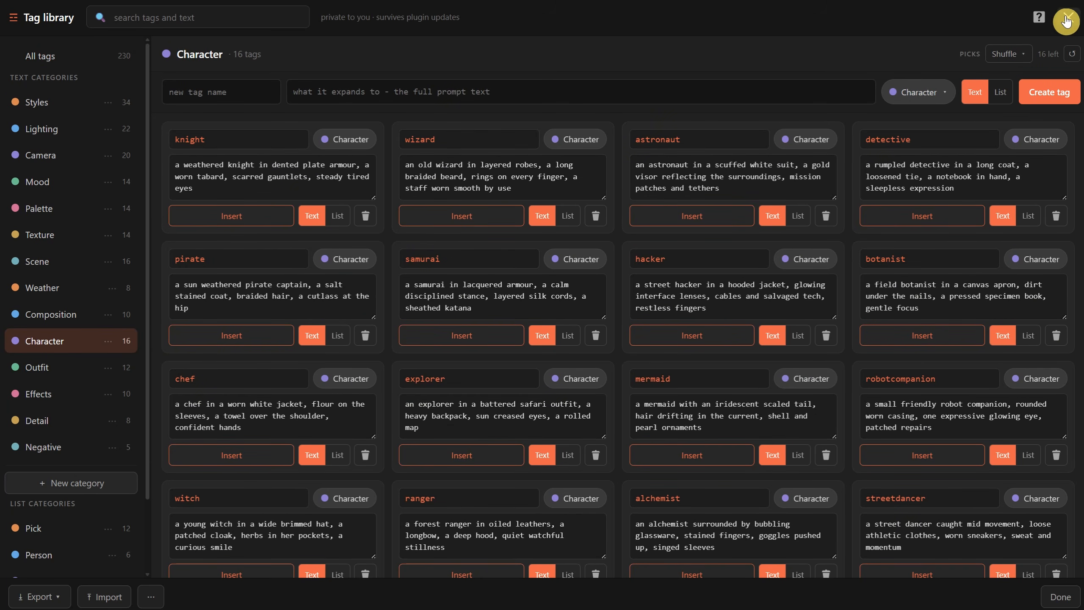
click(1068, 17)
click(923, 54)
drag(961, 319, 938, 357)
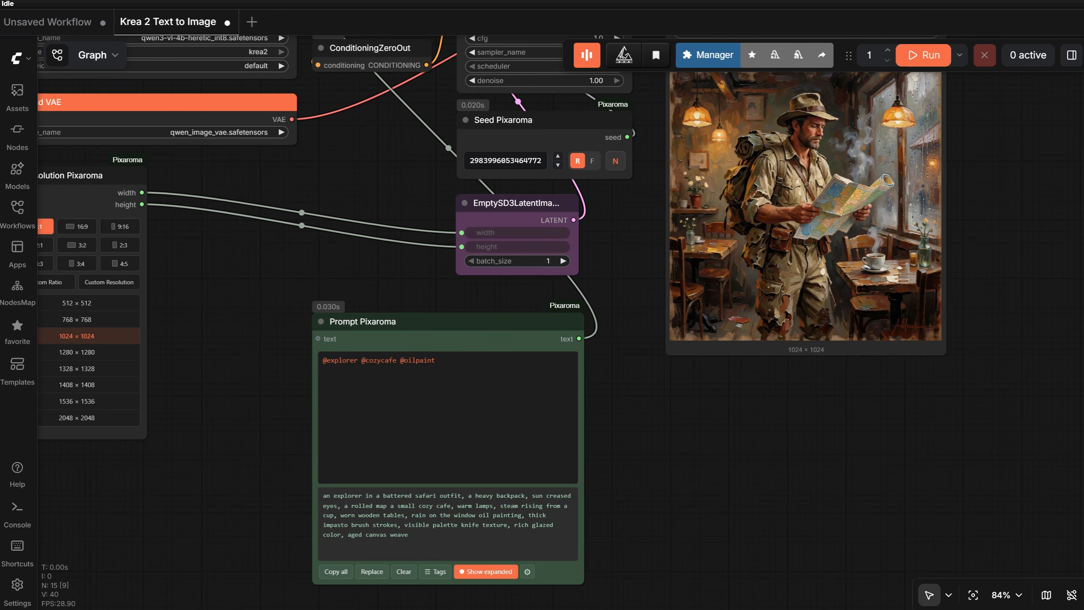
Switch to Notepad and examine the categories and tag entries in "prompt-tags example library.json", then close the file.
key(alt+Tab)
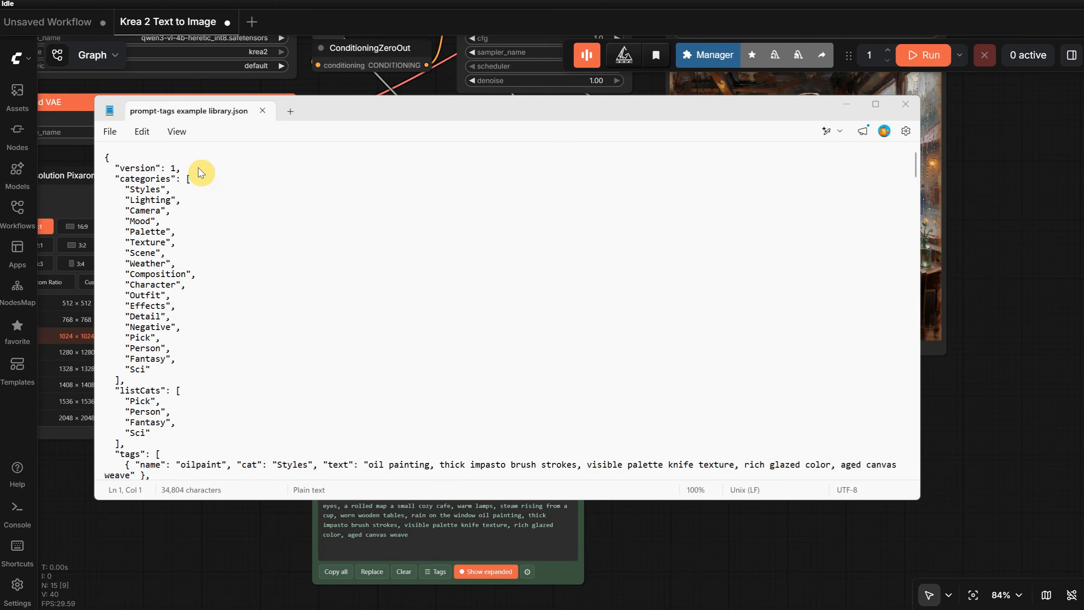
scroll(203, 174, down, 5)
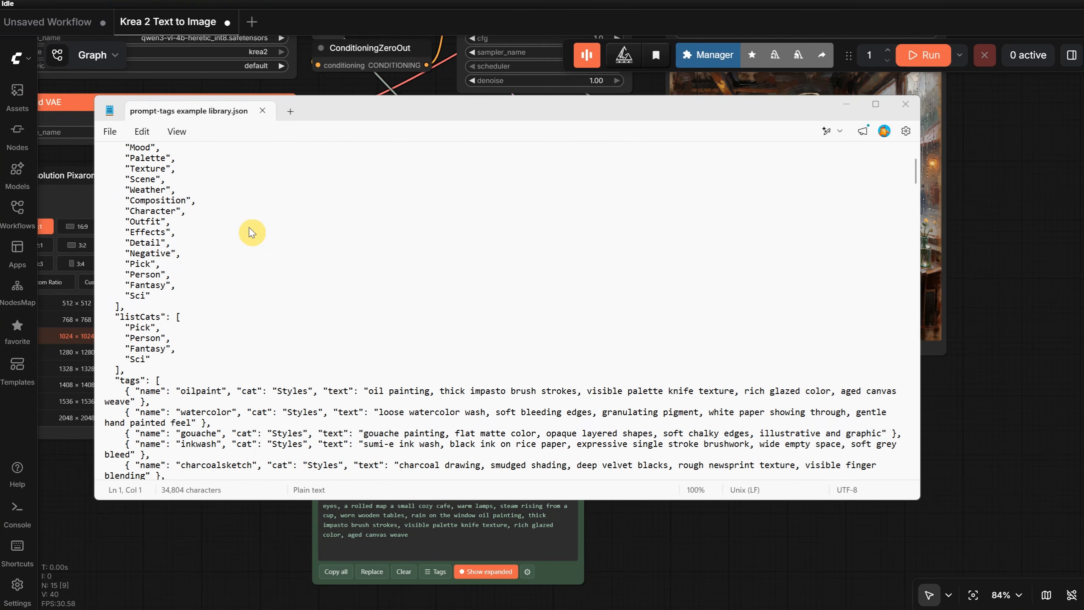
scroll(290, 248, down, 8)
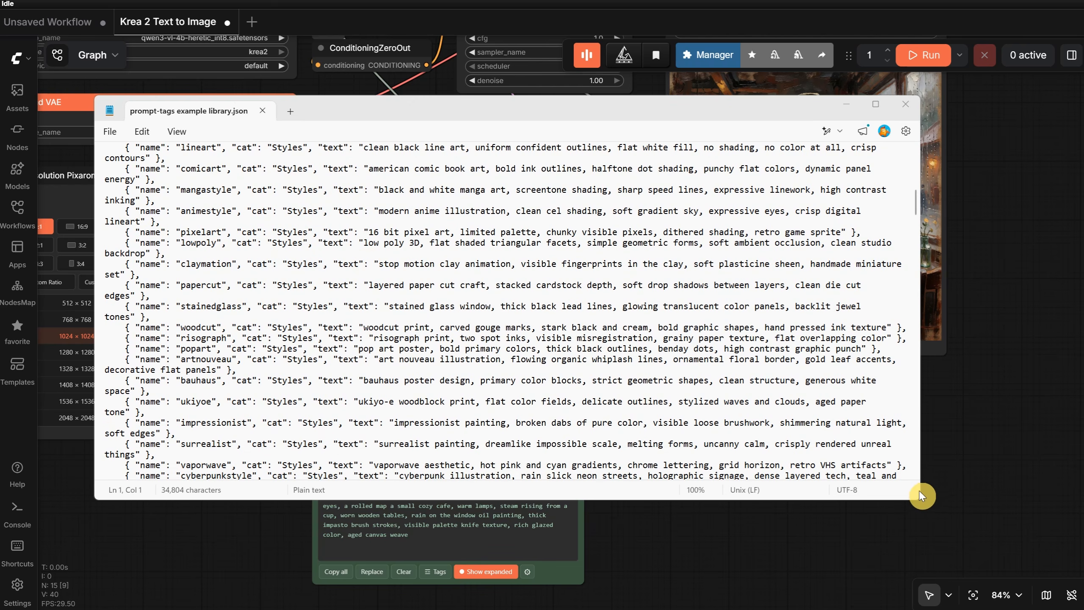
drag(921, 501, 1026, 520)
scroll(433, 337, up, 6)
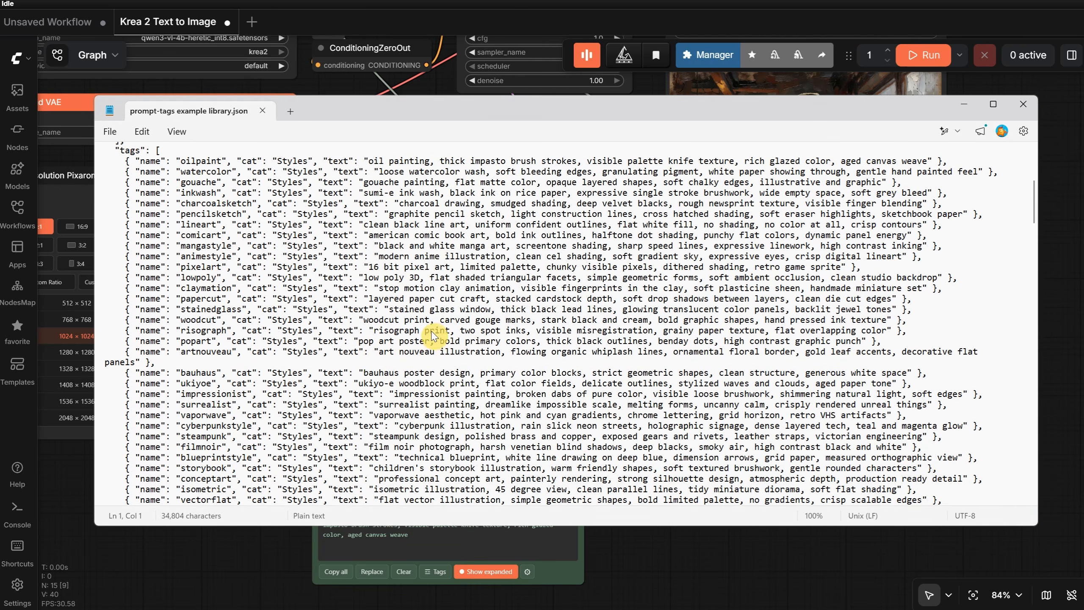
scroll(428, 329, up, 5)
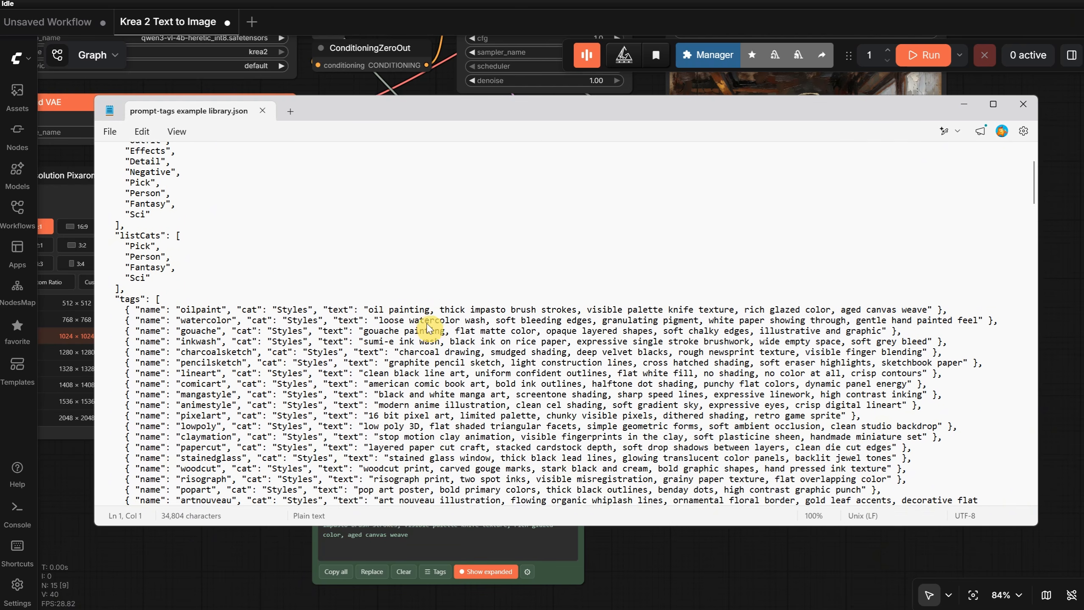
scroll(426, 322, down, 20)
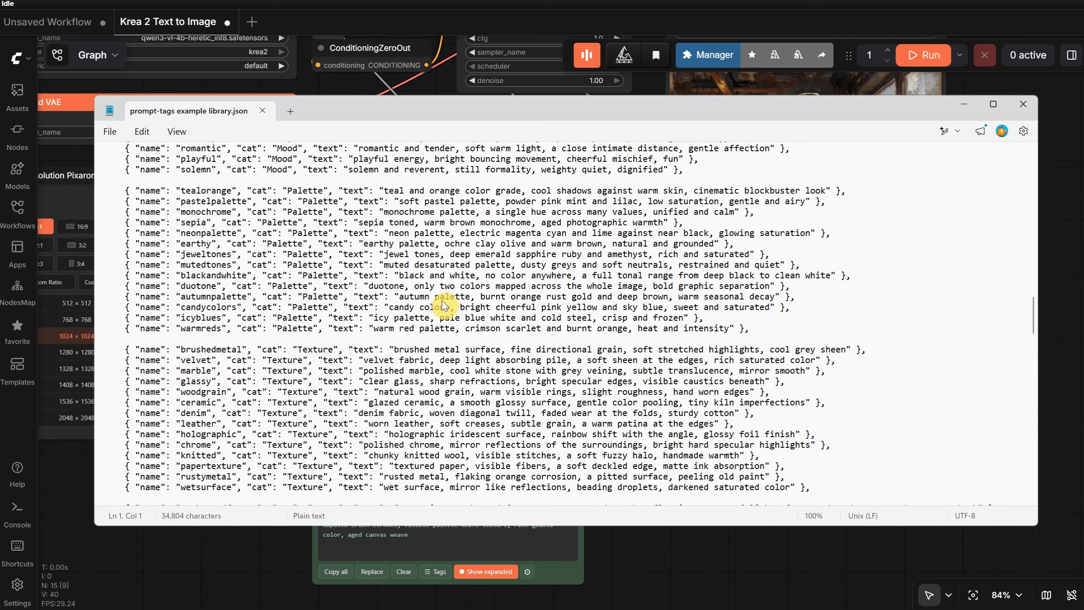
scroll(435, 304, down, 1)
click(1023, 104)
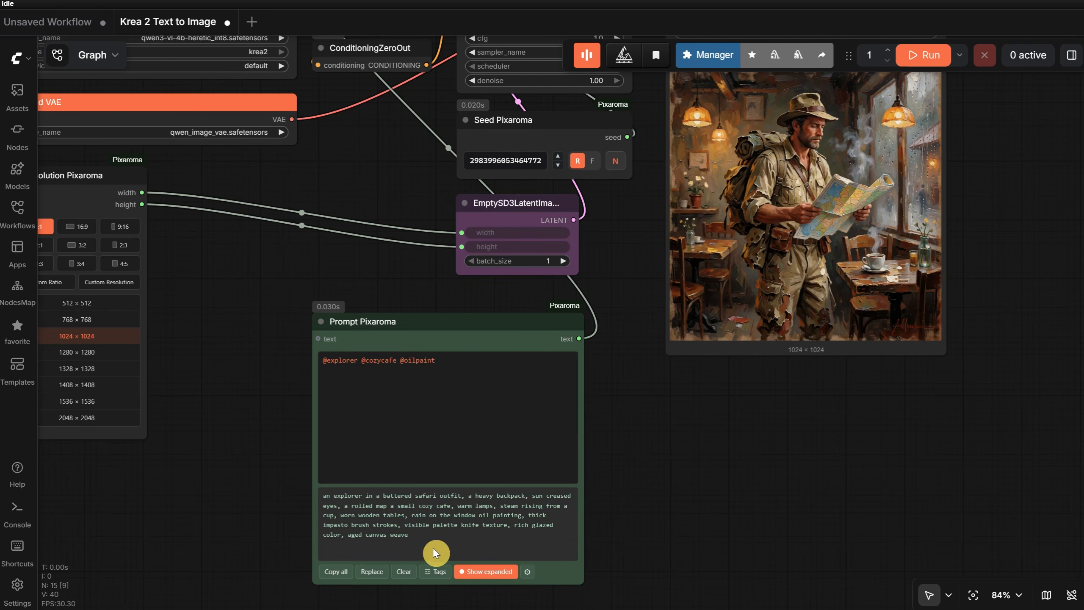
Delete everything in the tag library without exporting a backup and return to the workflow.
click(434, 572)
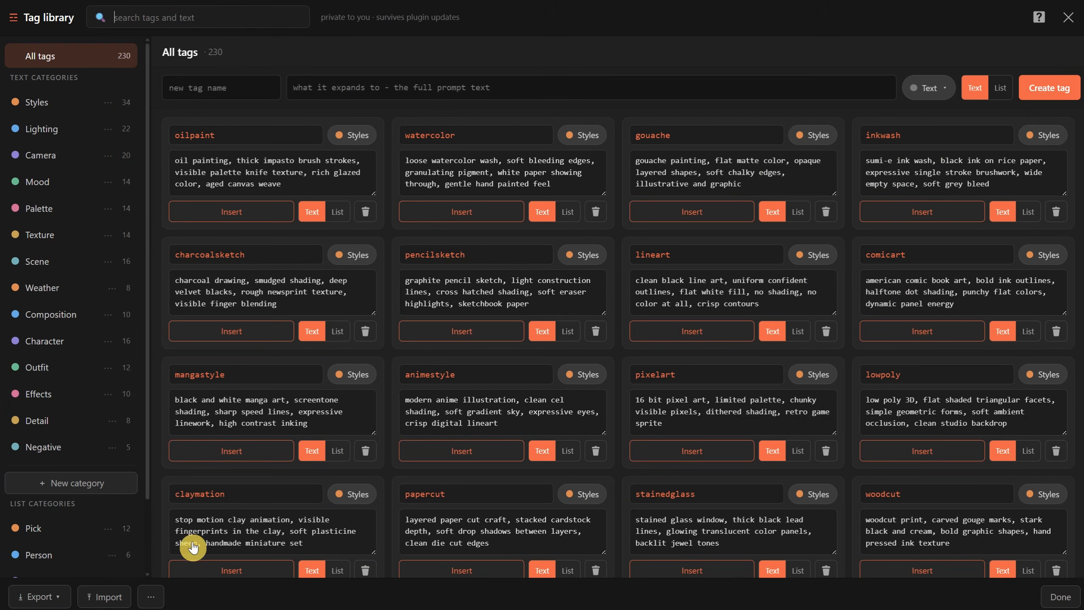
click(150, 596)
click(182, 572)
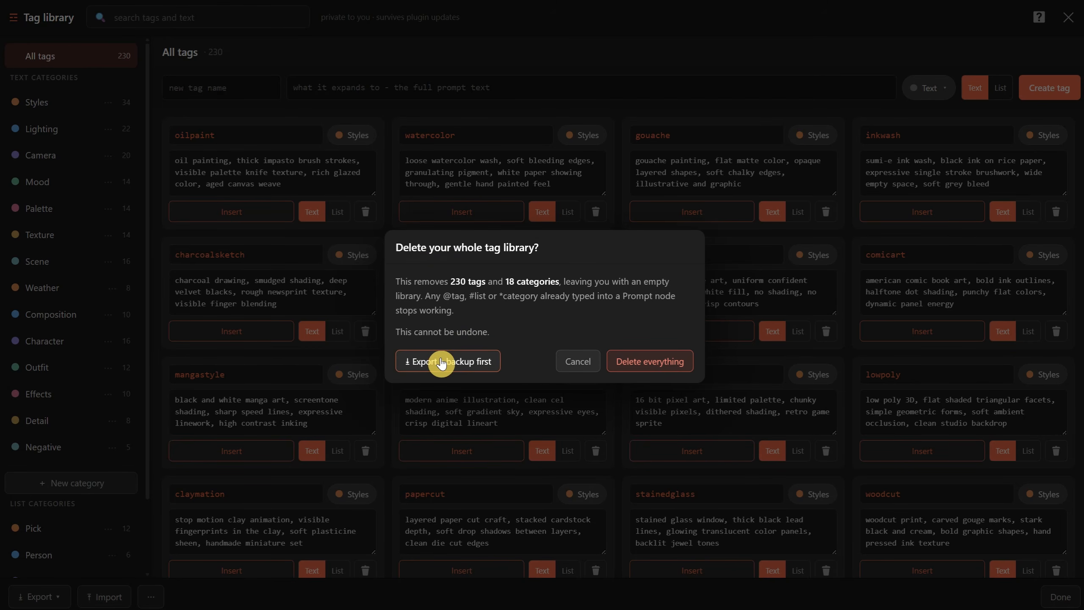
click(633, 367)
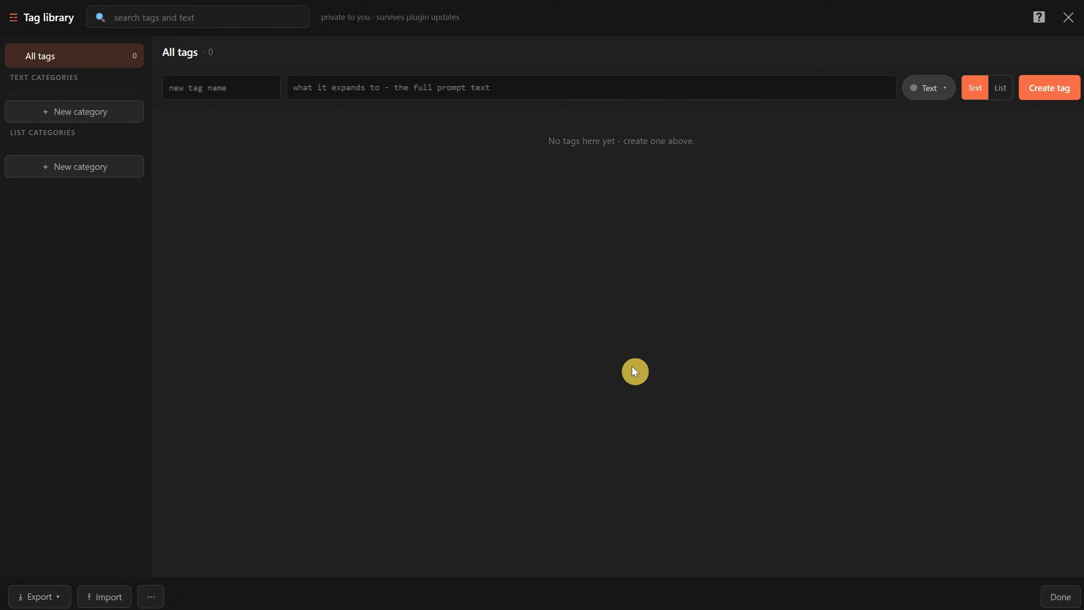
click(1068, 19)
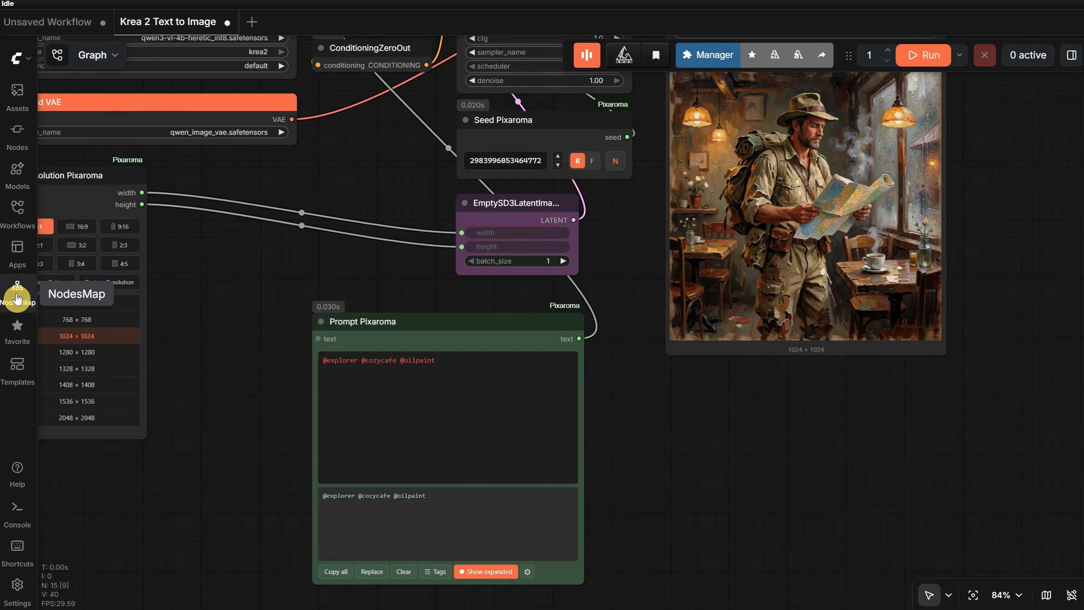
Open the "Krea 2 Text to Image + Prompt Enhancer" workflow from the Ep28 Workflows folder.
click(17, 210)
scroll(121, 523, down, 5)
click(121, 530)
scroll(315, 356, down, 3)
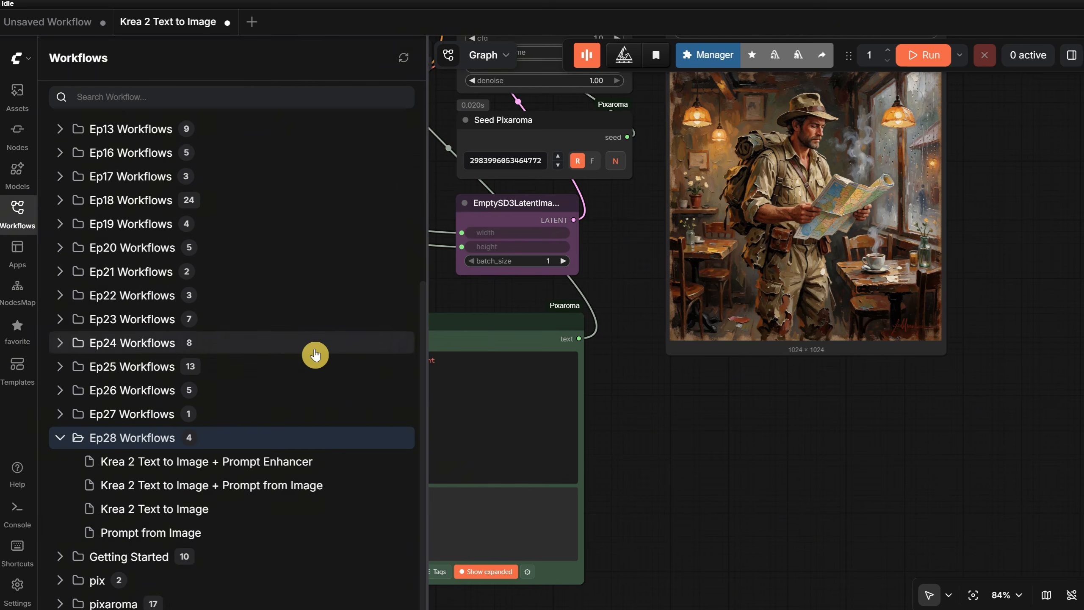
click(213, 466)
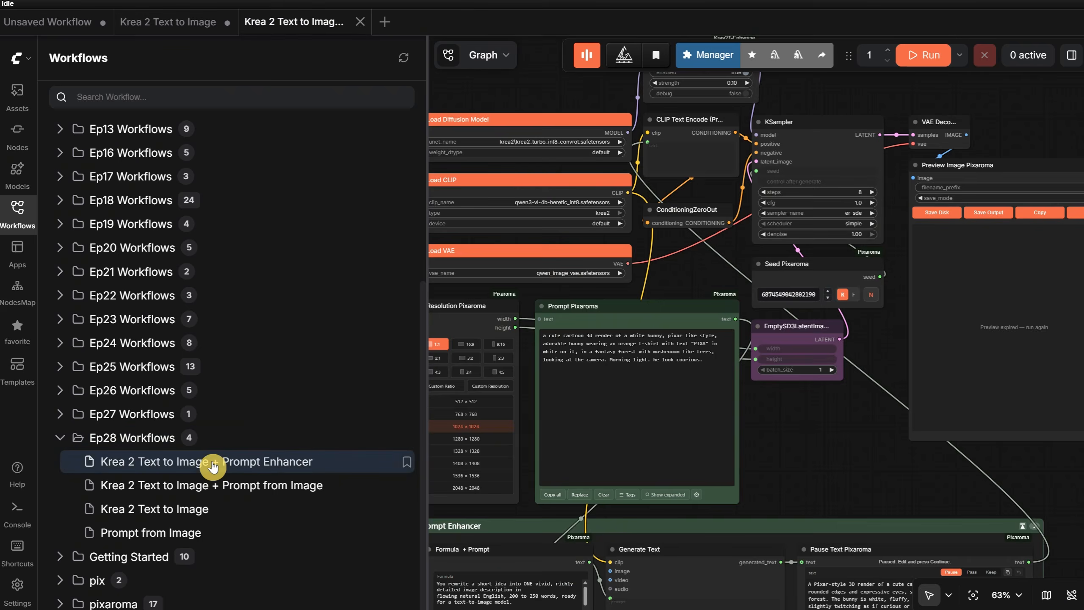
click(566, 107)
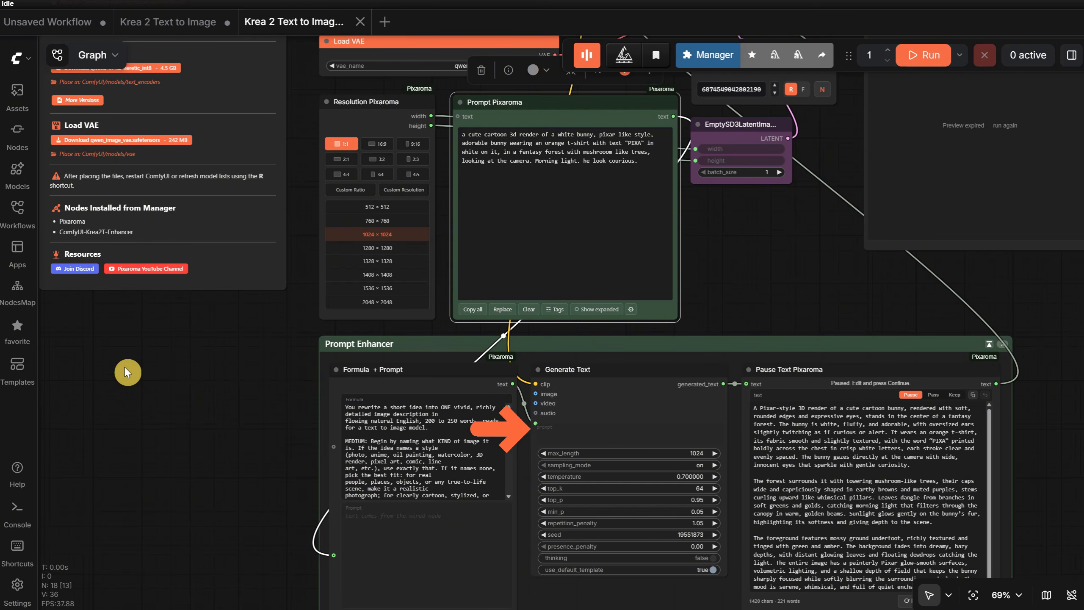
Examine the note on required models and nodes and the Prompt Enhancer group's Formula + Prompt, Generate Text and Pause Text Pixaroma nodes.
drag(124, 367, 400, 568)
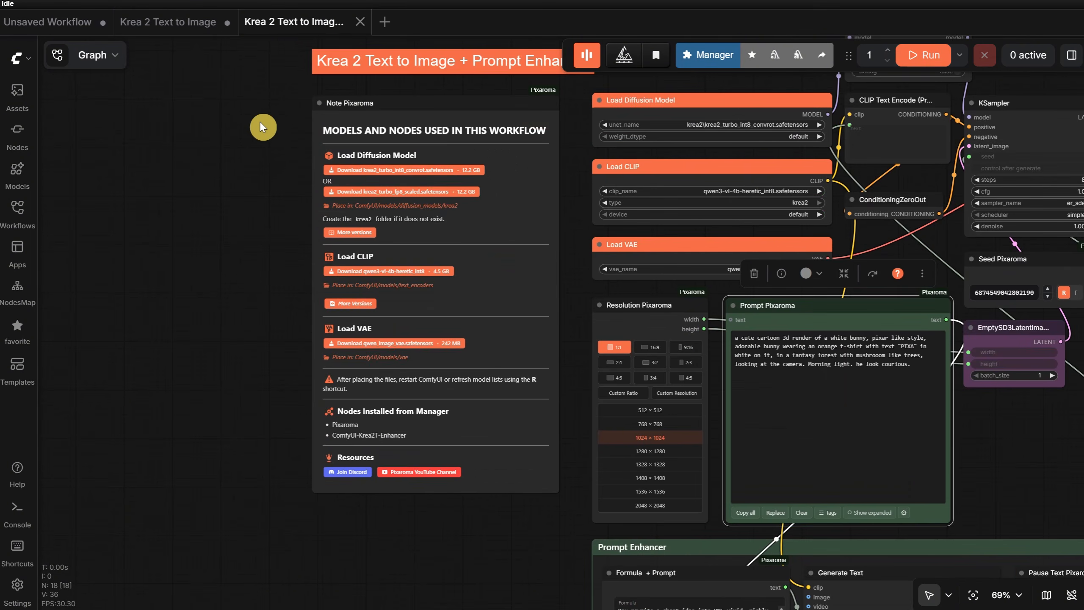
scroll(261, 124, up, 4)
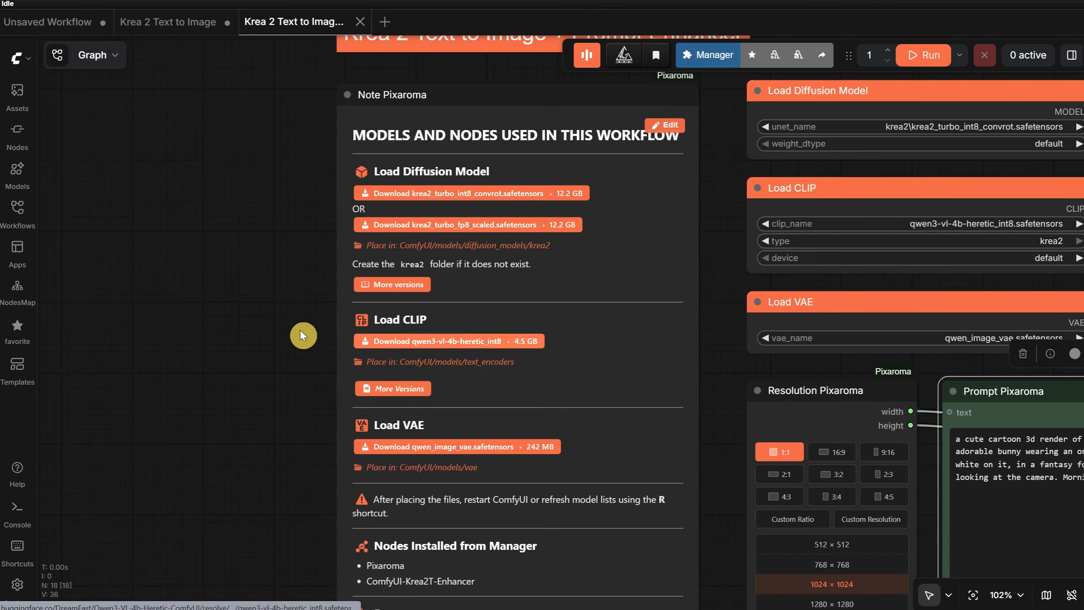
scroll(230, 302, down, 6)
drag(189, 411, 65, 296)
scroll(280, 469, up, 2)
drag(280, 470, 117, 422)
click(485, 243)
click(370, 424)
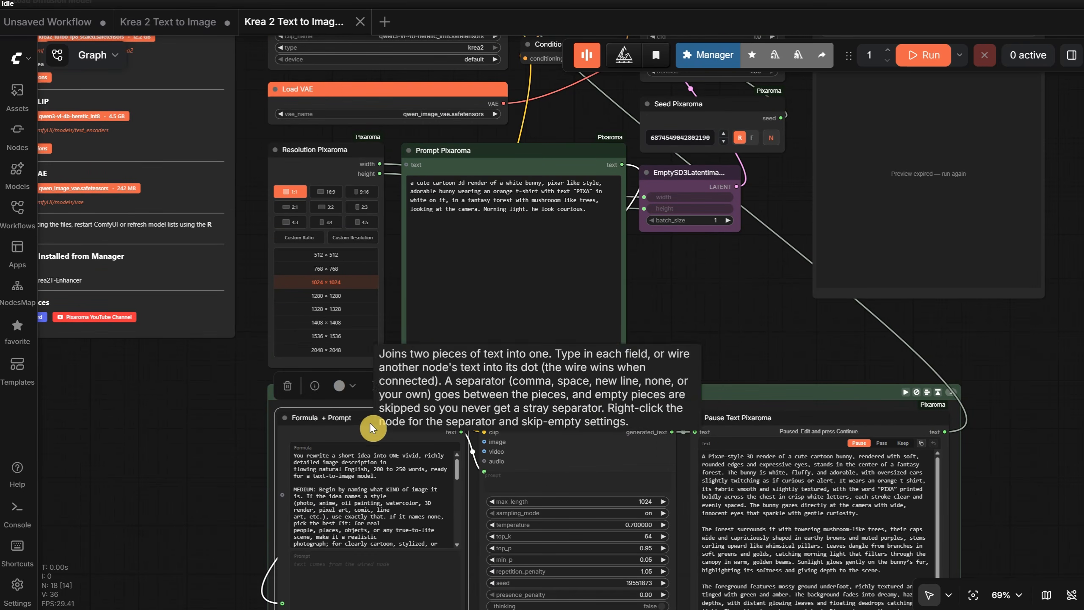
click(568, 415)
click(979, 361)
scroll(1059, 416, down, 1)
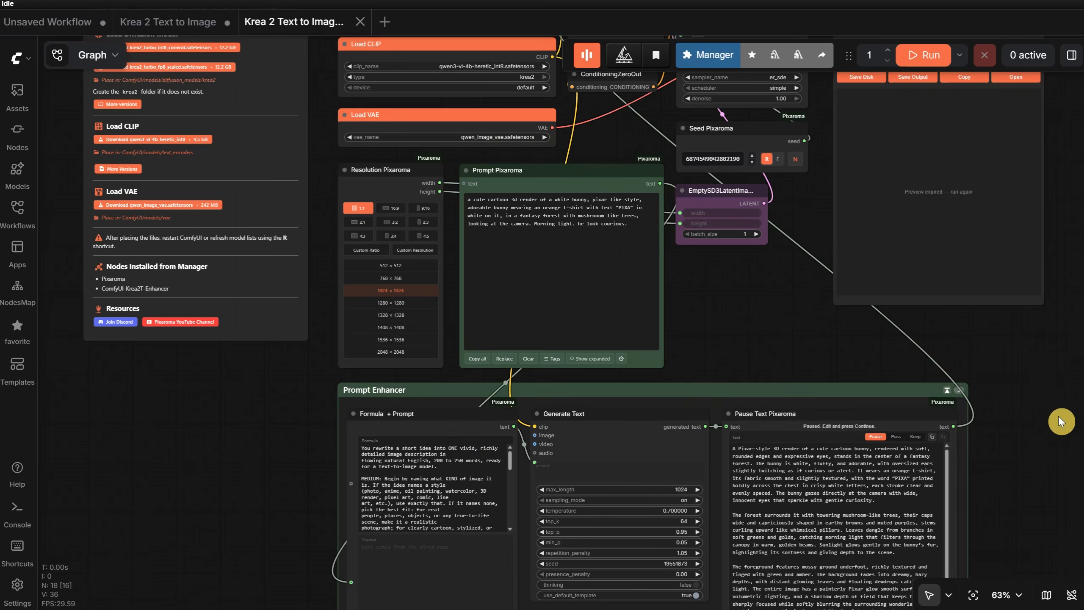
drag(1059, 416, 937, 352)
scroll(937, 352, up, 1)
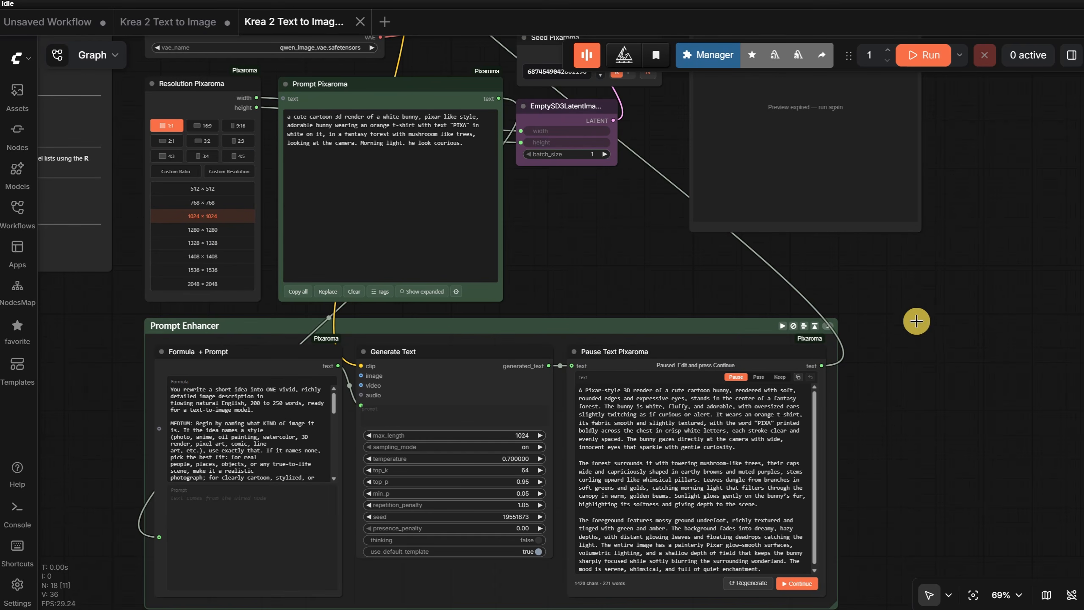
Add a Pause Text Pixaroma node on the empty canvas beside the Prompt Enhancer group, and delete it again.
double_click(913, 307)
text(pause t)
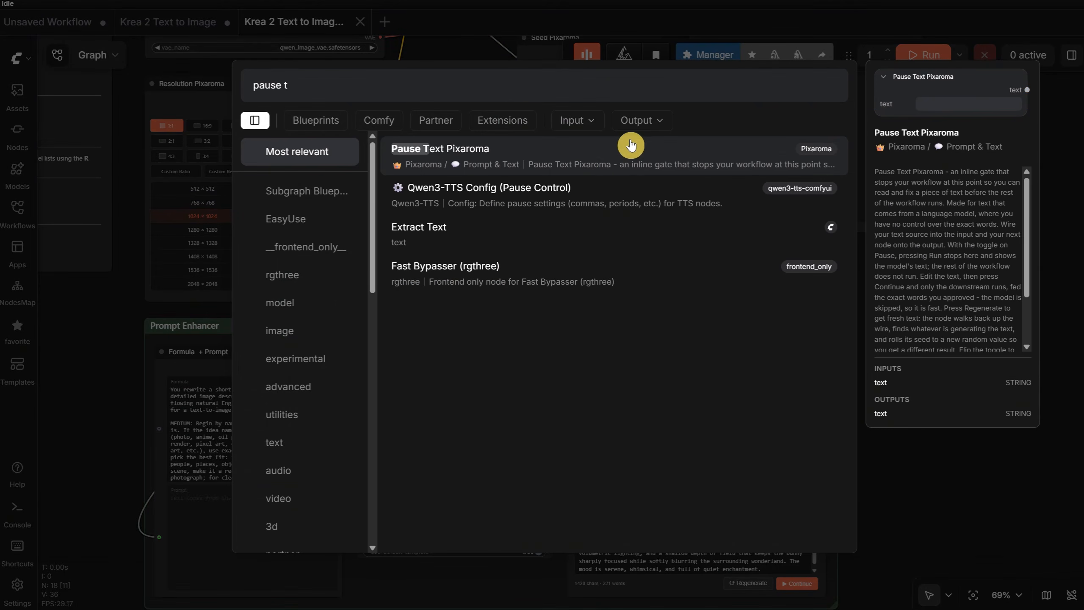
click(644, 167)
drag(961, 245, 975, 276)
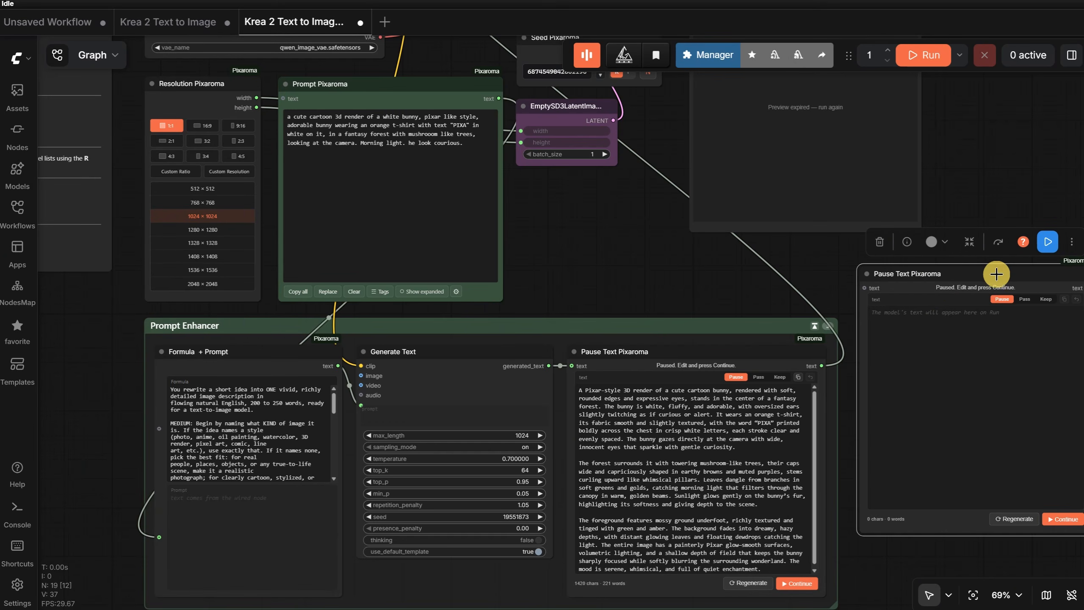
key(Delete)
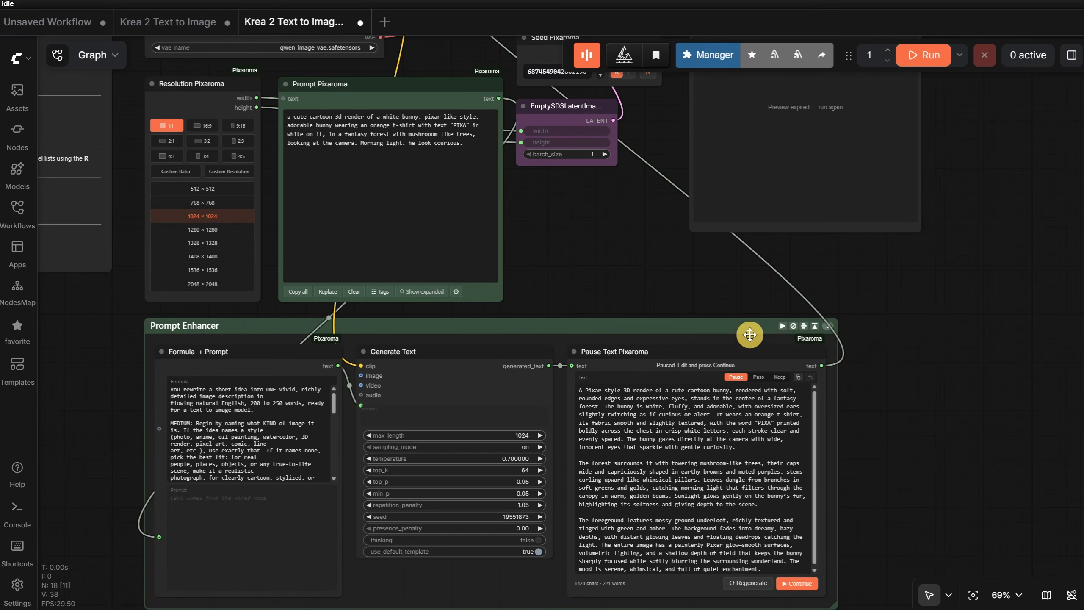
Set the Pause Text Pixaroma node to Pass and run the whole workflow.
scroll(813, 408, up, 1)
drag(894, 369, 909, 353)
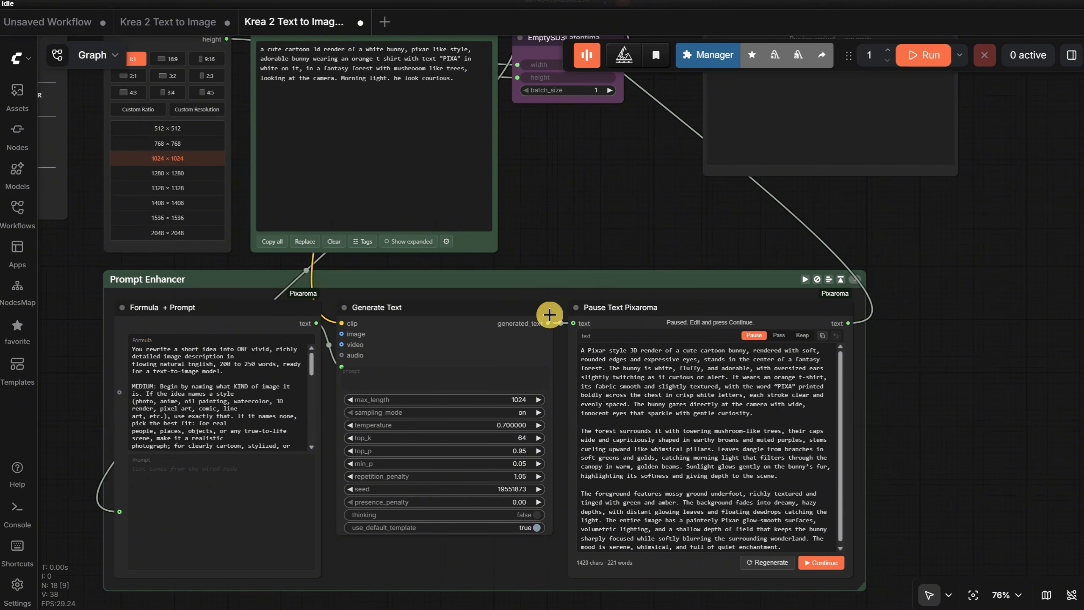
click(778, 340)
scroll(943, 241, down, 2)
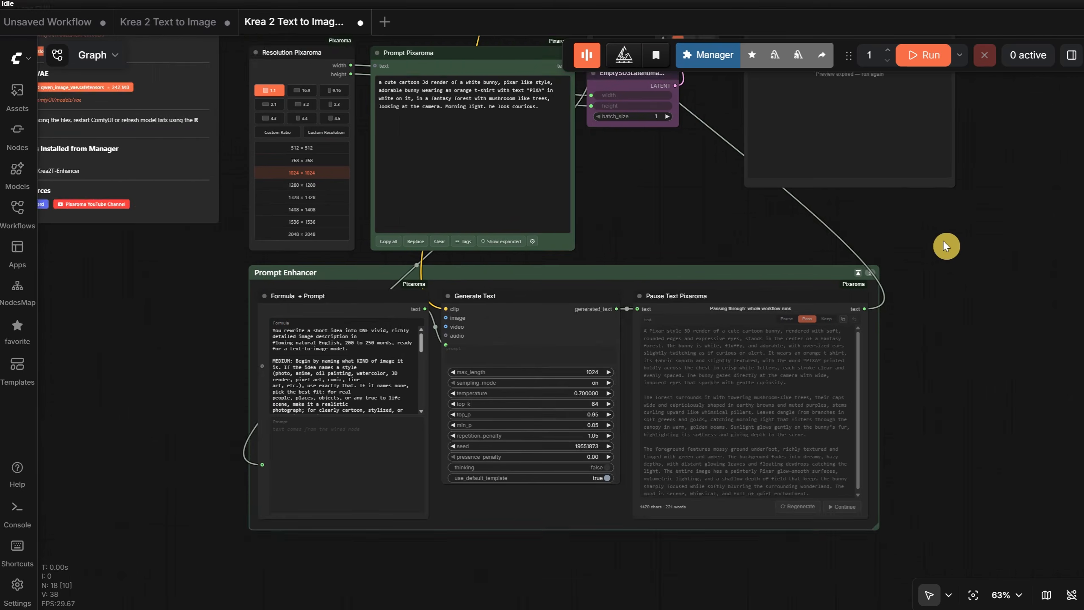
click(922, 54)
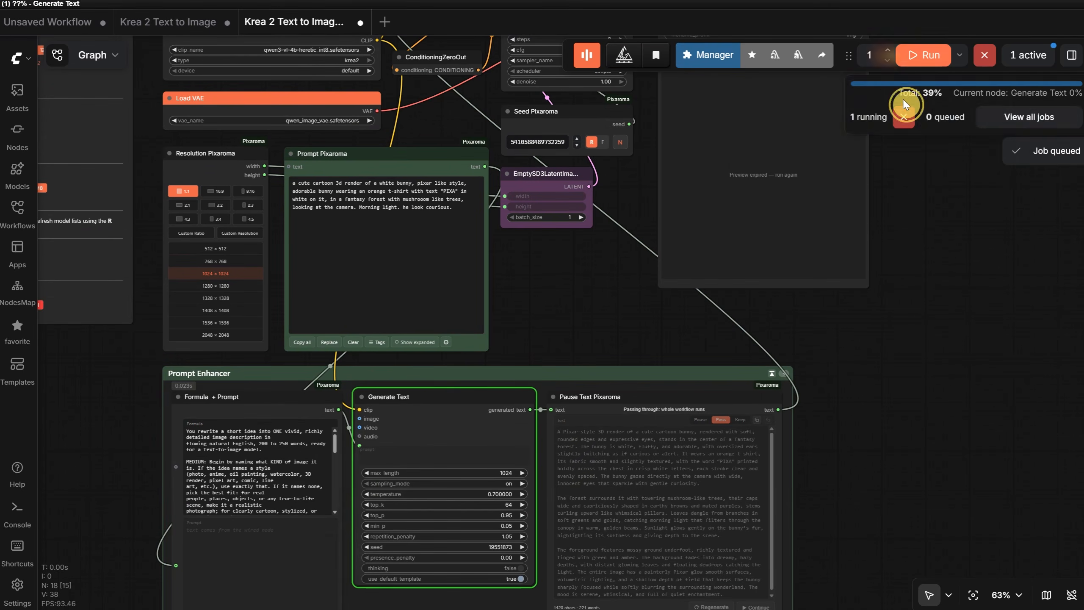
scroll(896, 431, up, 3)
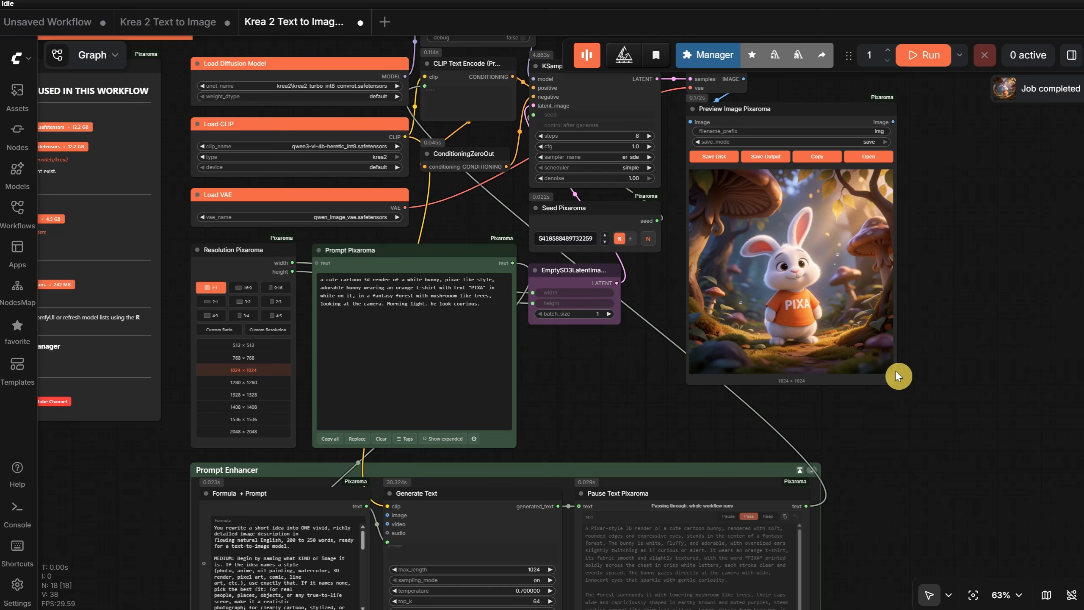
Set the Pause Text Pixaroma node back to Pause and regenerate its enhanced prompt text.
drag(887, 455, 910, 268)
scroll(895, 288, up, 5)
drag(883, 342, 986, 285)
scroll(995, 293, down, 2)
scroll(996, 292, up, 1)
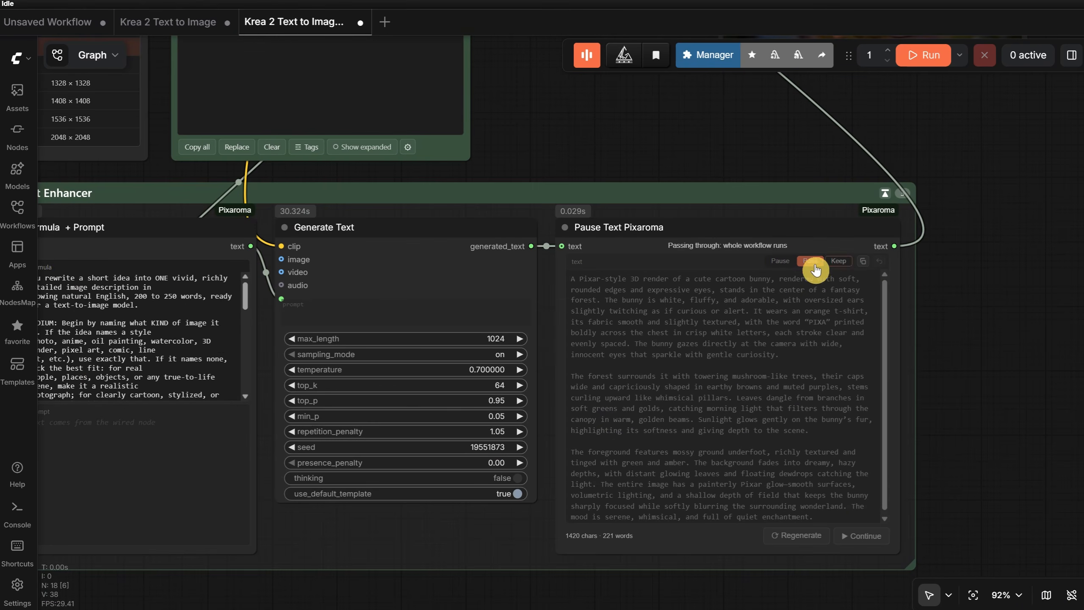
click(778, 263)
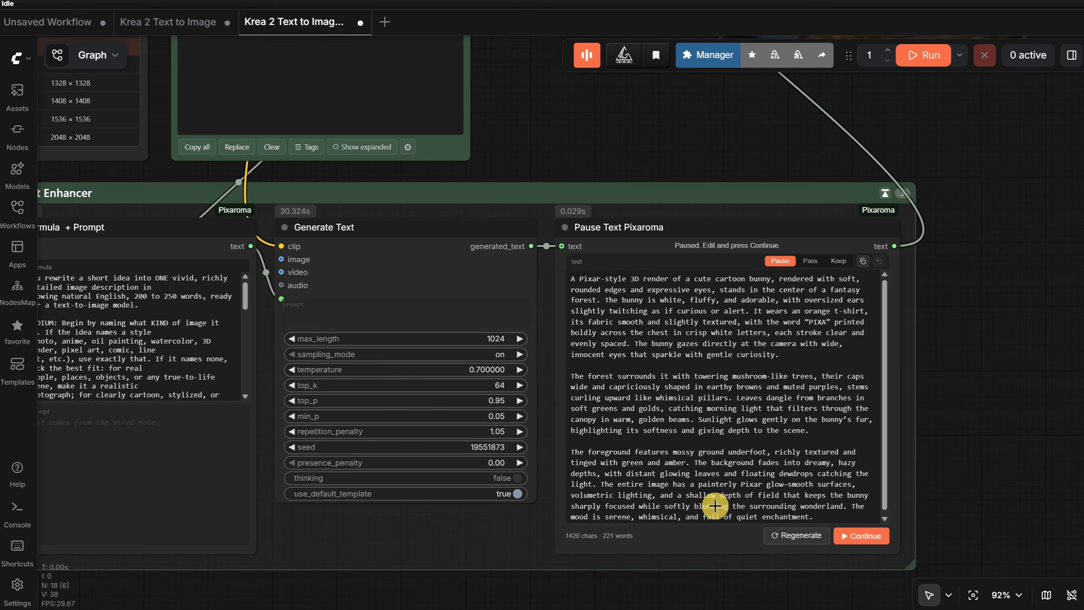
click(768, 536)
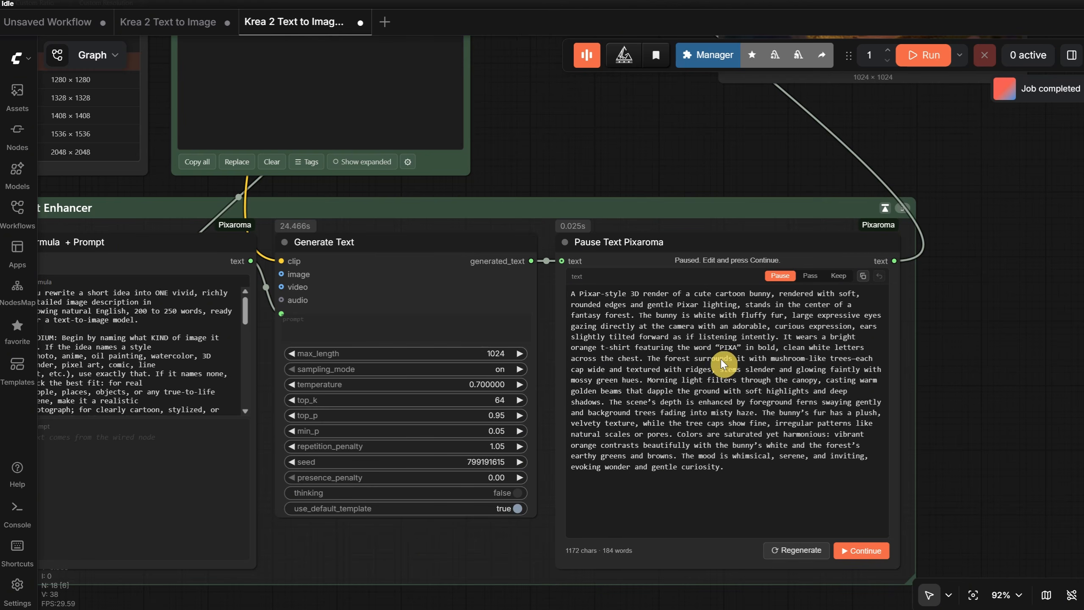
Continue the paused workflow to generate an image from the regenerated prompt text.
scroll(712, 368, down, 5)
drag(815, 351, 678, 417)
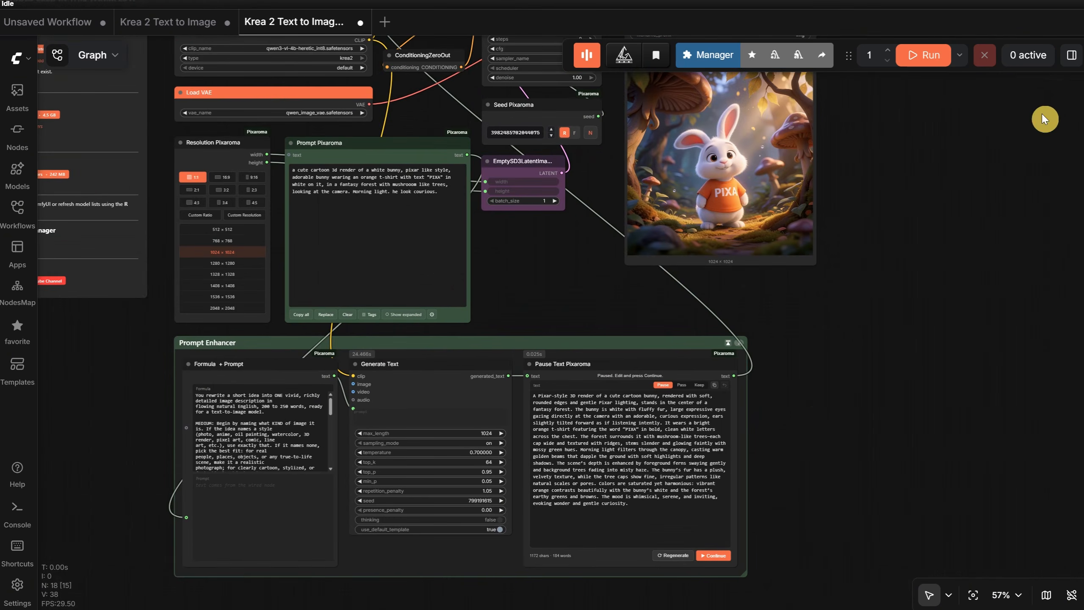
click(714, 557)
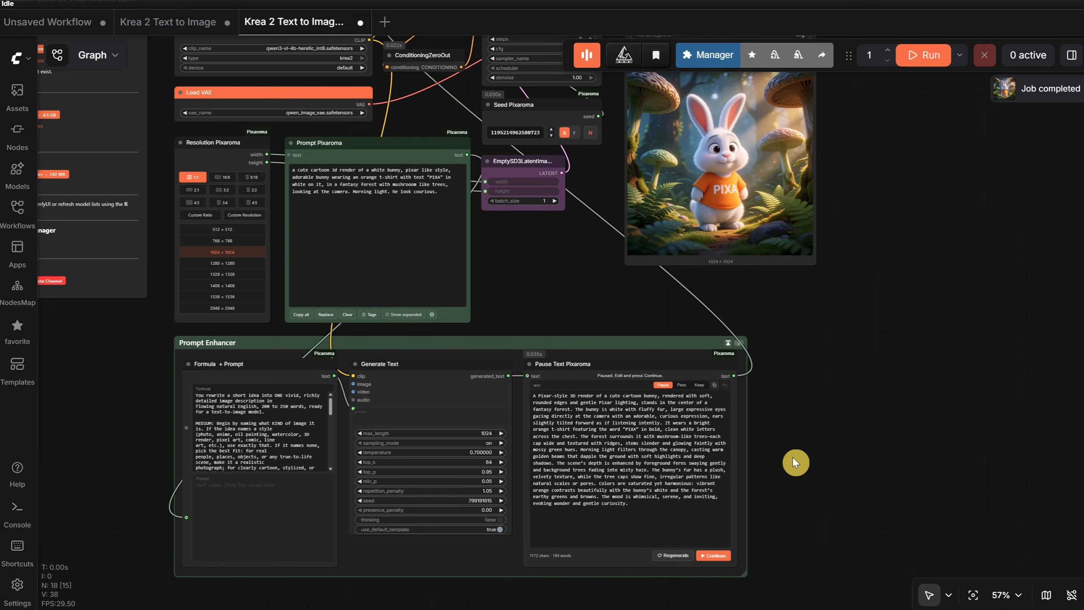
Replace the word "PIXA" with "BUNNY" in the paused prompt text and continue the workflow to generate the image.
scroll(771, 468, up, 8)
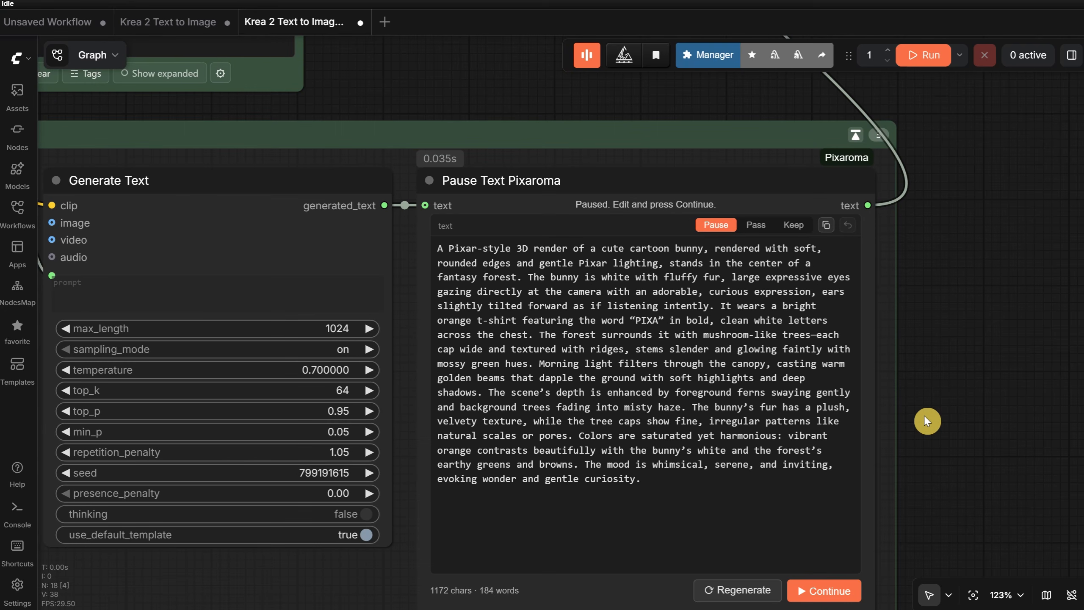
double_click(648, 320)
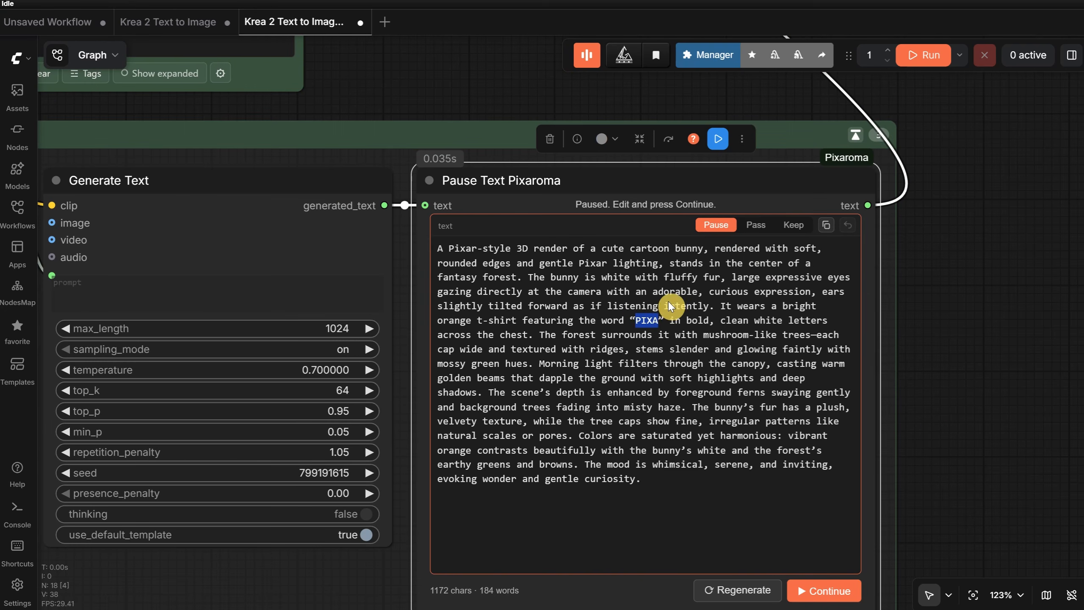
text(BUNNY)
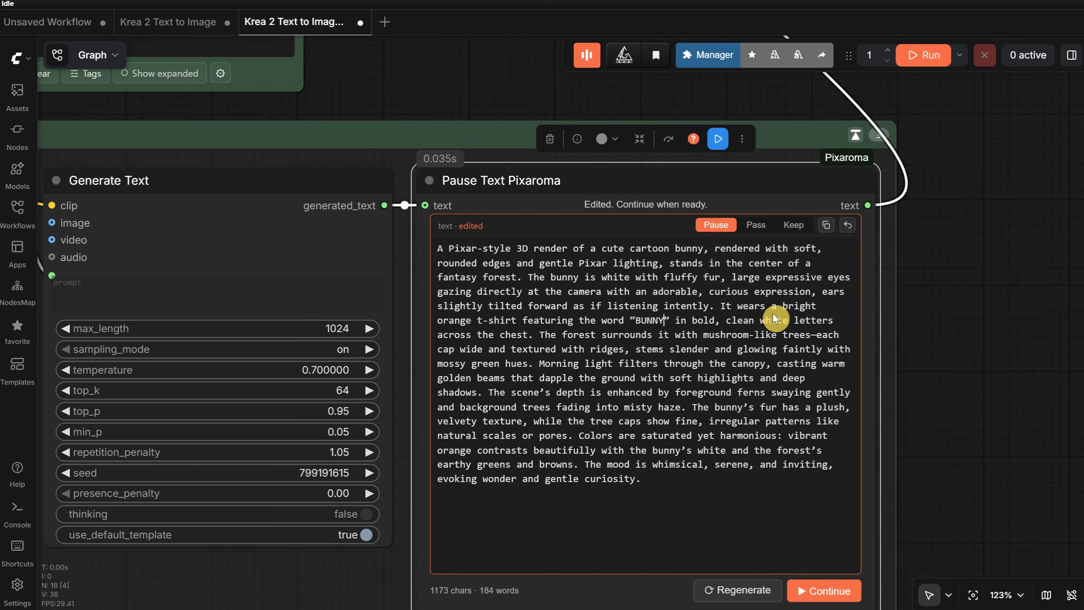
click(803, 598)
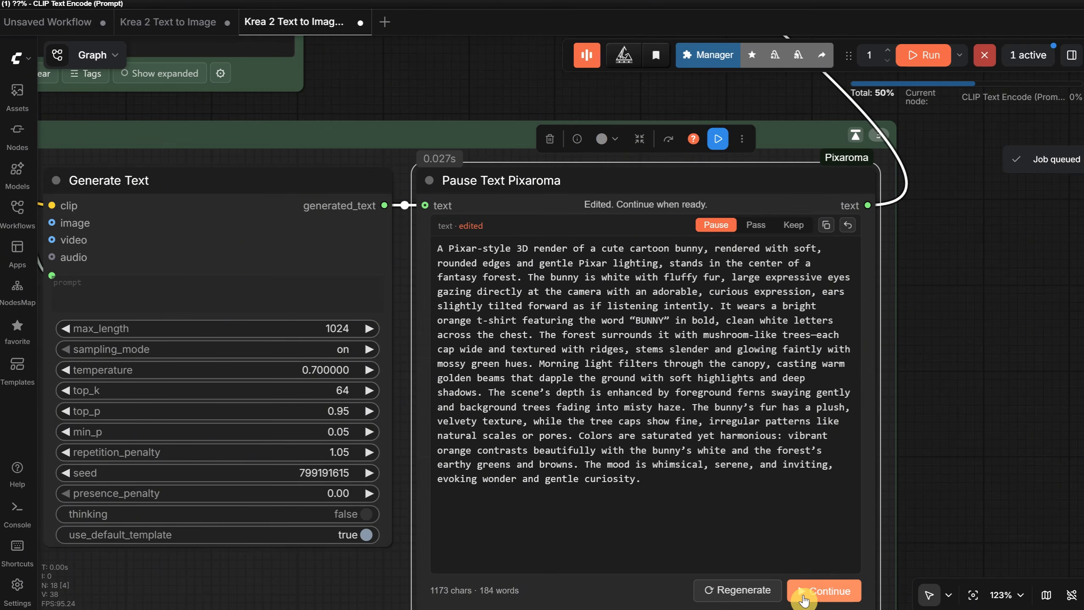
scroll(891, 325, down, 5)
drag(983, 310, 822, 394)
scroll(822, 393, down, 1)
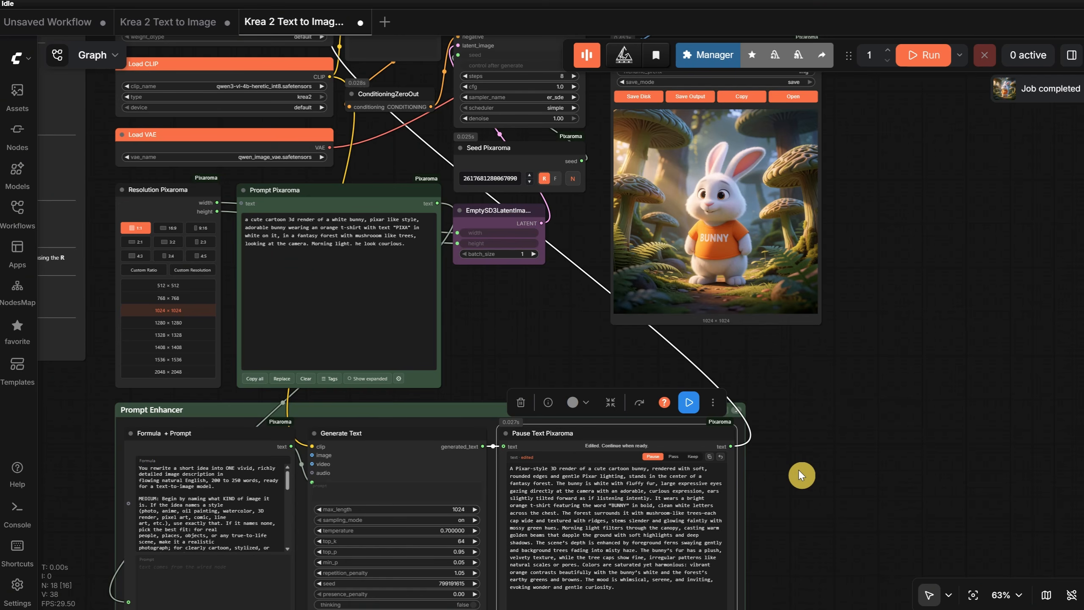
Replace everything after "Colors are" in the paused text with "dark and mooody" and continue the workflow.
scroll(798, 474, up, 6)
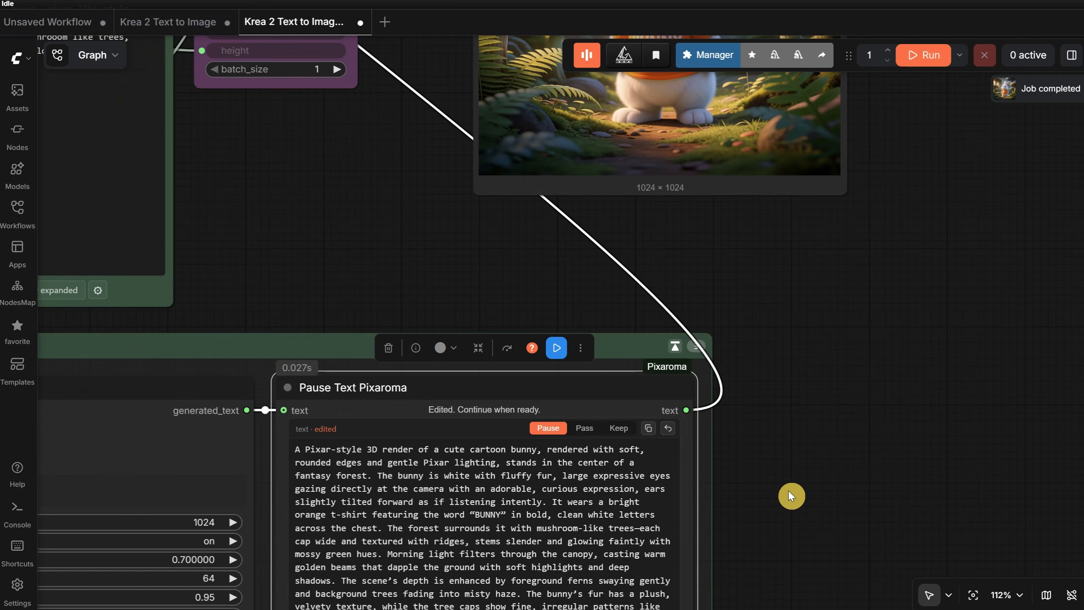
drag(795, 551, 960, 303)
scroll(708, 256, up, 2)
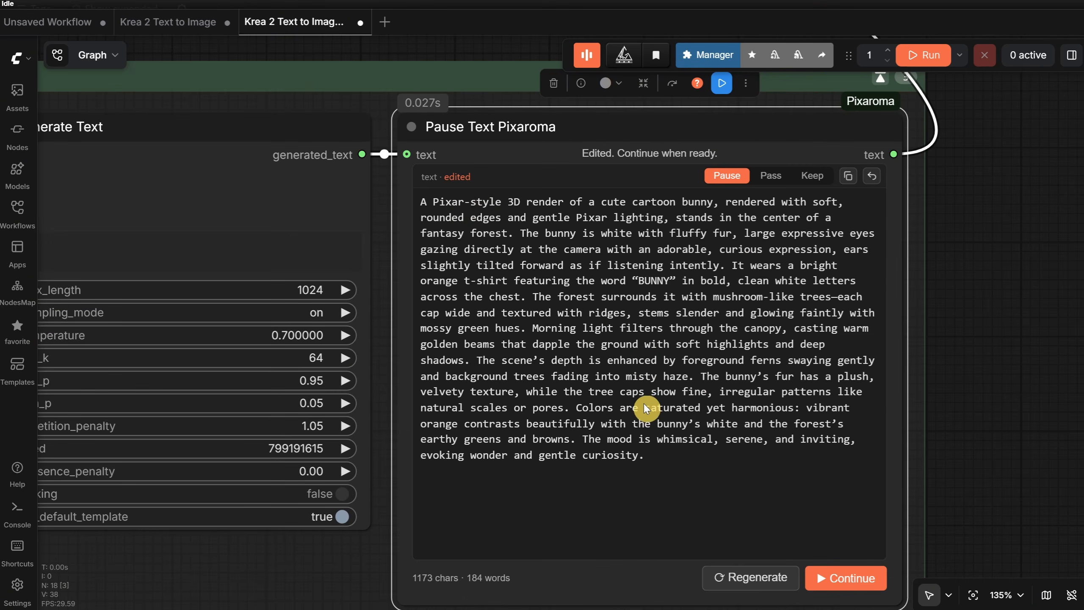
drag(641, 405, 694, 476)
text(dark and mooody)
click(821, 586)
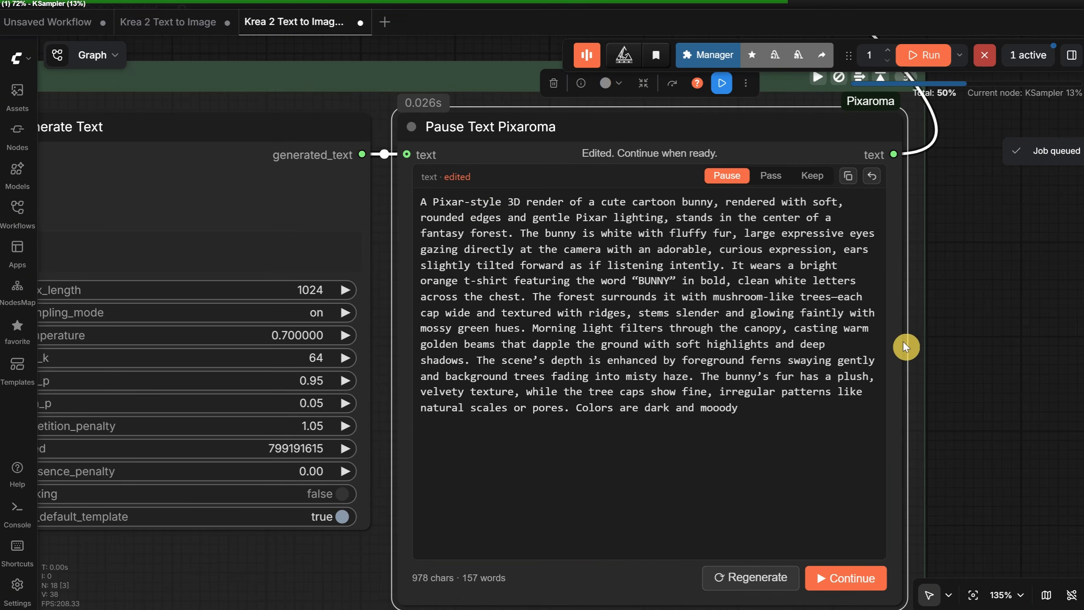
key(.)
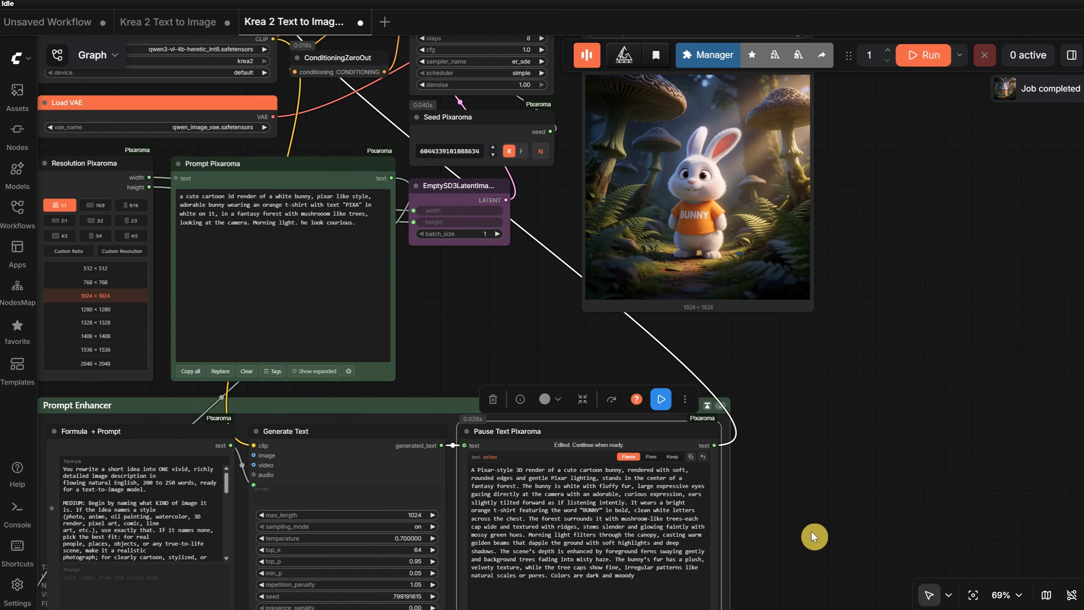
Restore the model's original text in the Pause Text Pixaroma node, discarding the manual edits.
scroll(813, 537, up, 5)
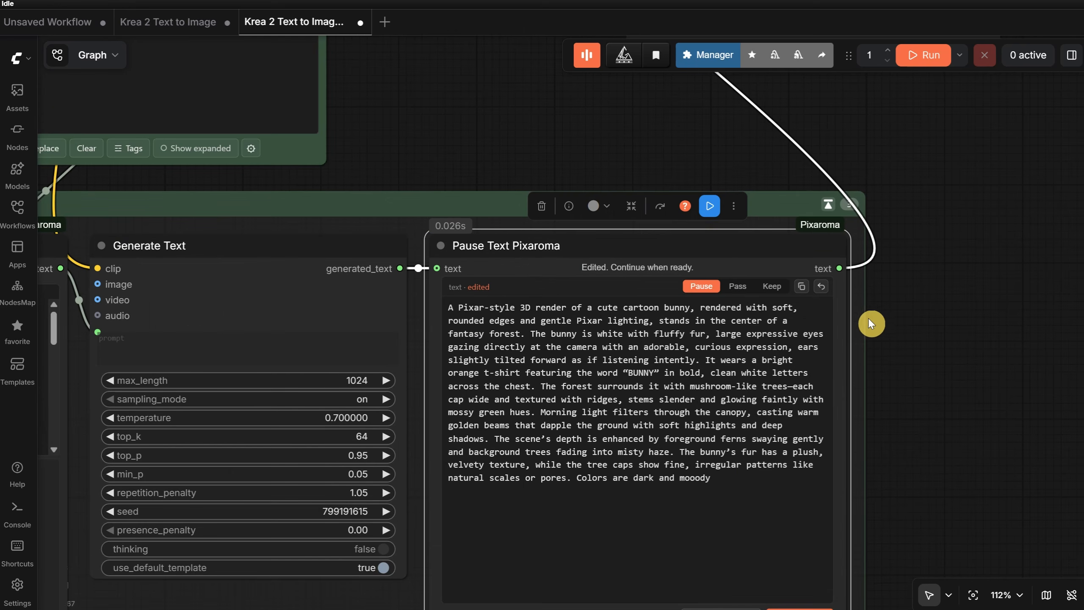
click(823, 293)
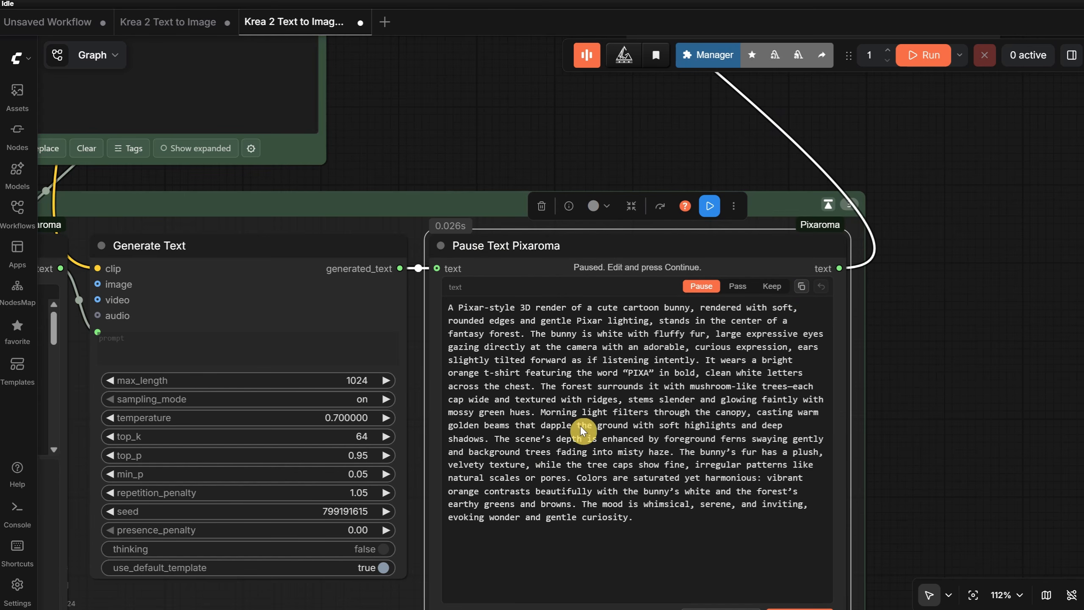
scroll(598, 364, down, 4)
scroll(597, 364, up, 4)
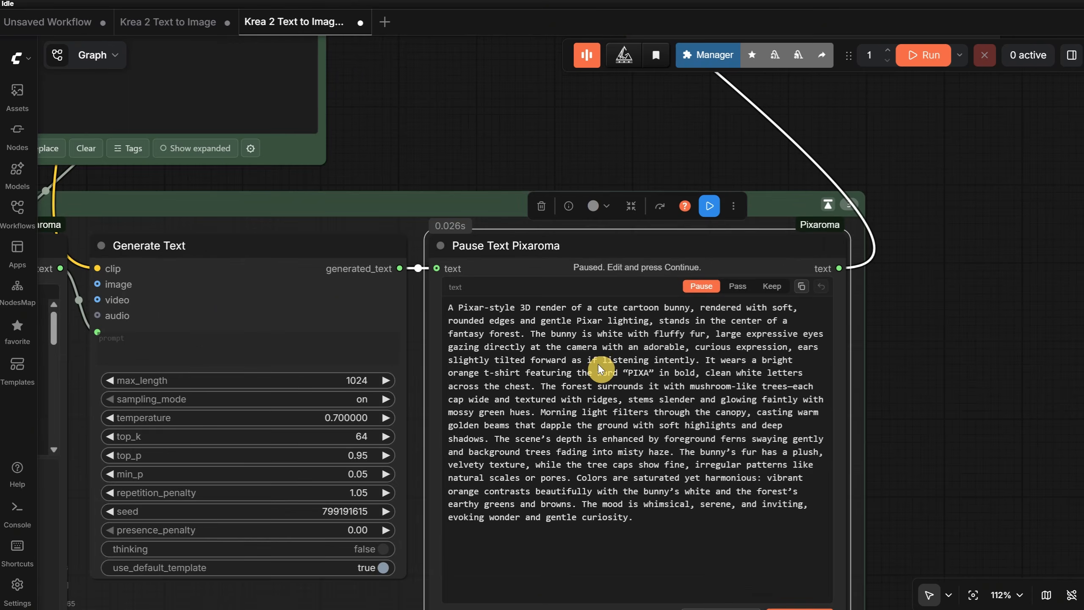
Replace the entire paused prompt text with "a cat" and continue the workflow to generate the image.
scroll(598, 364, down, 2)
drag(628, 491, 470, 315)
text(a cat)
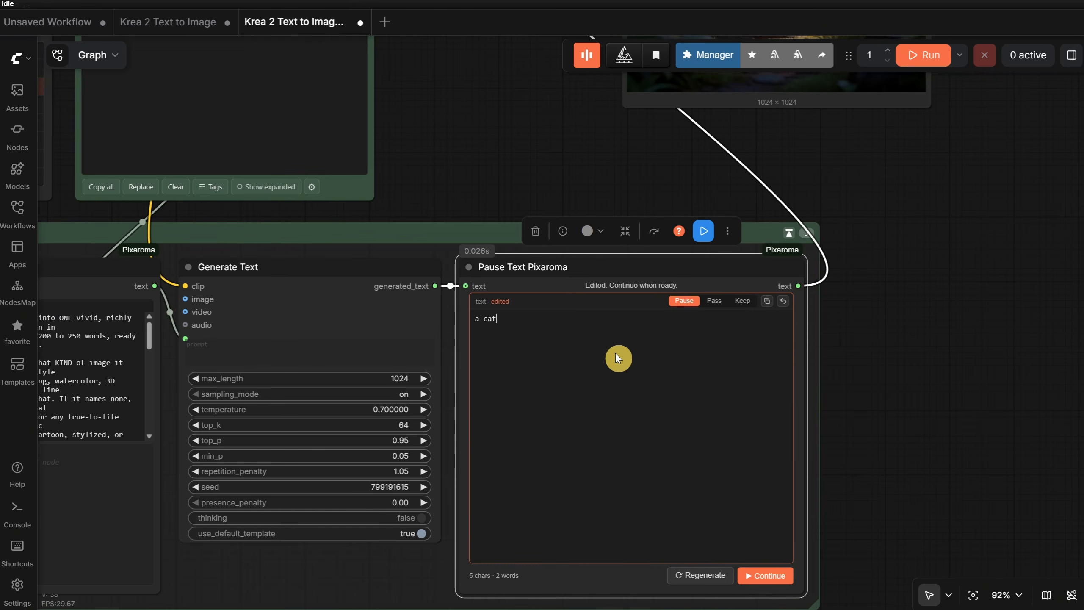
click(778, 580)
scroll(781, 424, down, 3)
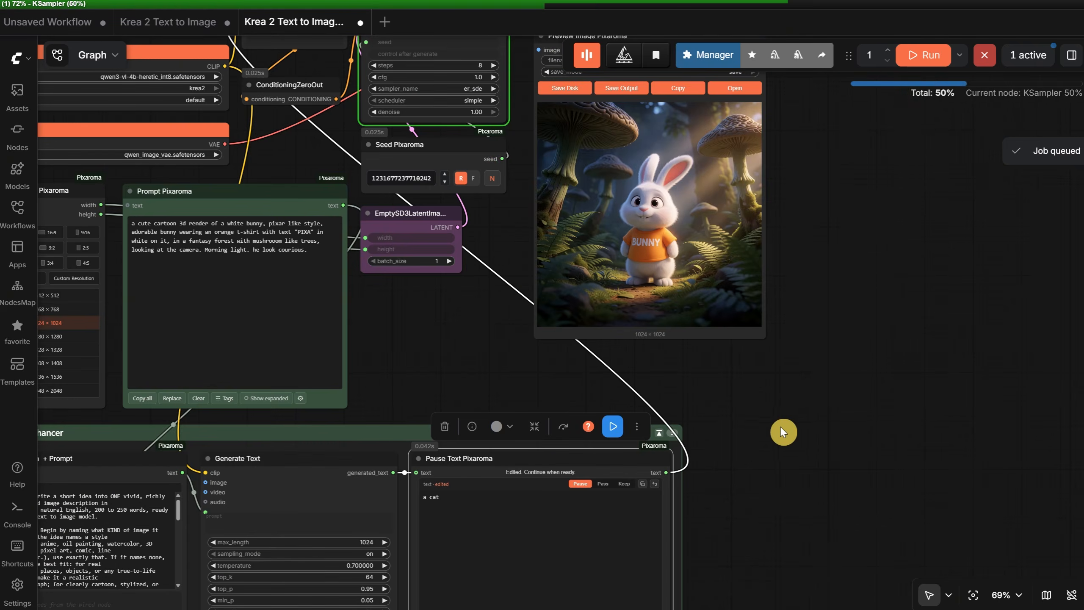
scroll(783, 424, down, 2)
drag(787, 426, 799, 394)
scroll(799, 394, up, 1)
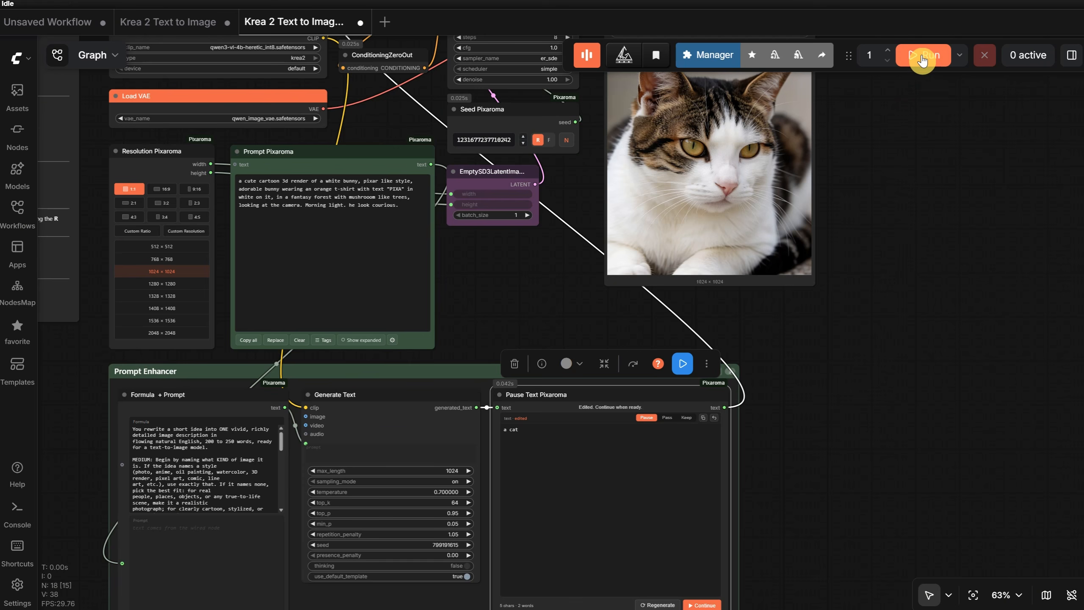
Run the workflow again up to the pause to bring the generated text back into Pause Text Pixaroma.
click(922, 62)
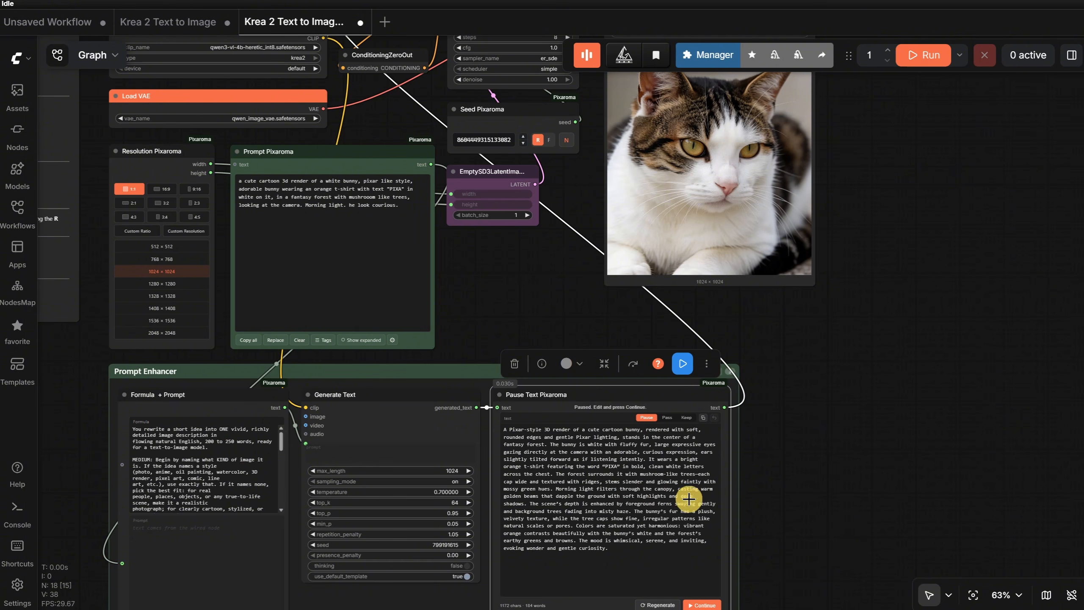
scroll(787, 546, up, 2)
scroll(781, 545, down, 3)
drag(828, 411, 823, 440)
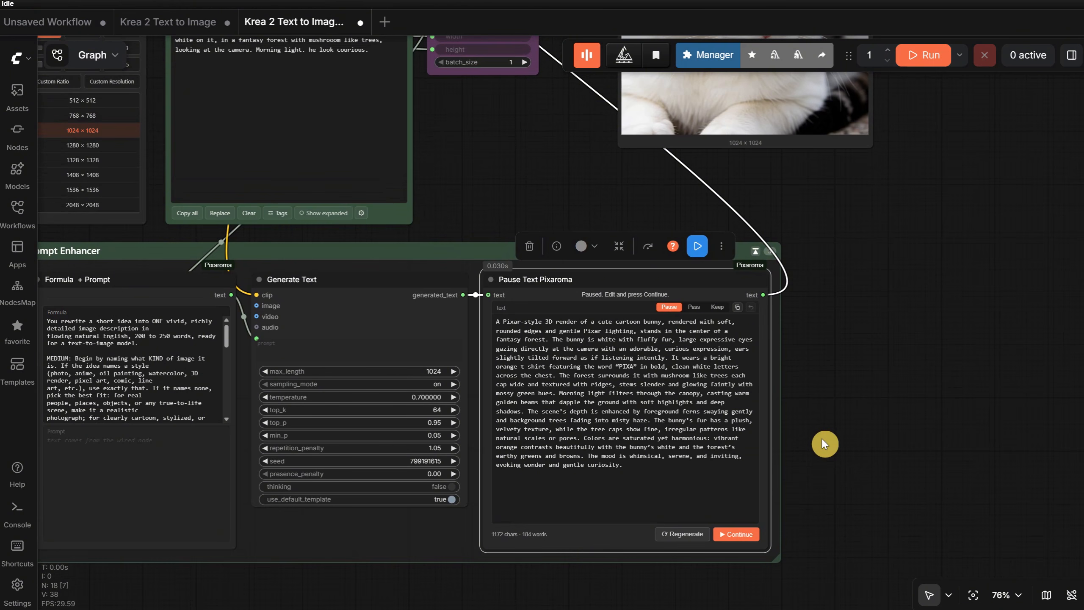
Set the Pause Text Pixaroma node to Keep, replace "PIXA" with "BUNNY" in its text, and run from the node.
scroll(822, 436, up, 1)
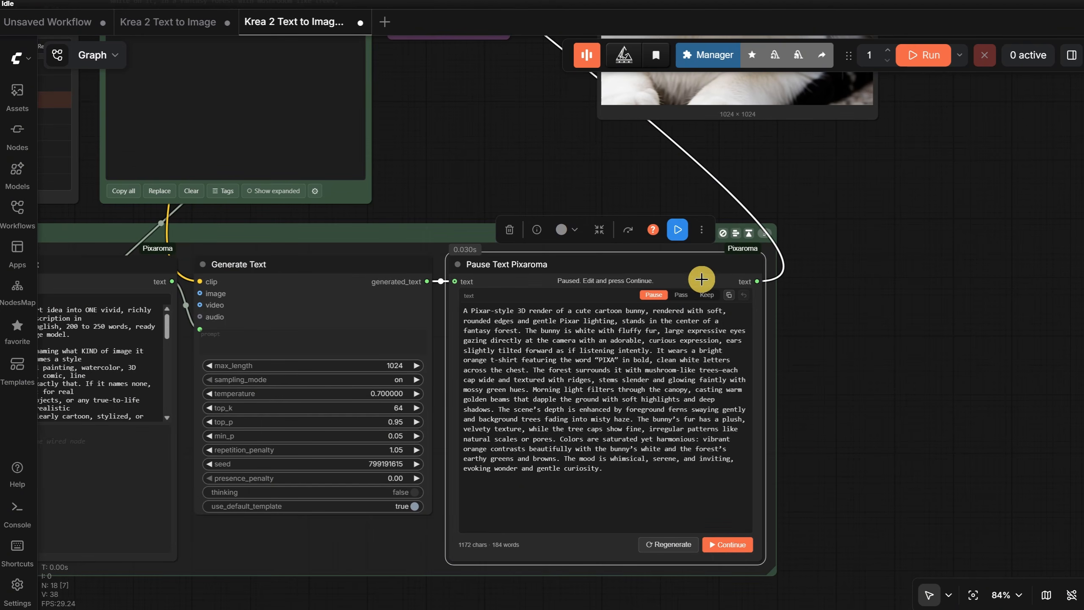
click(704, 300)
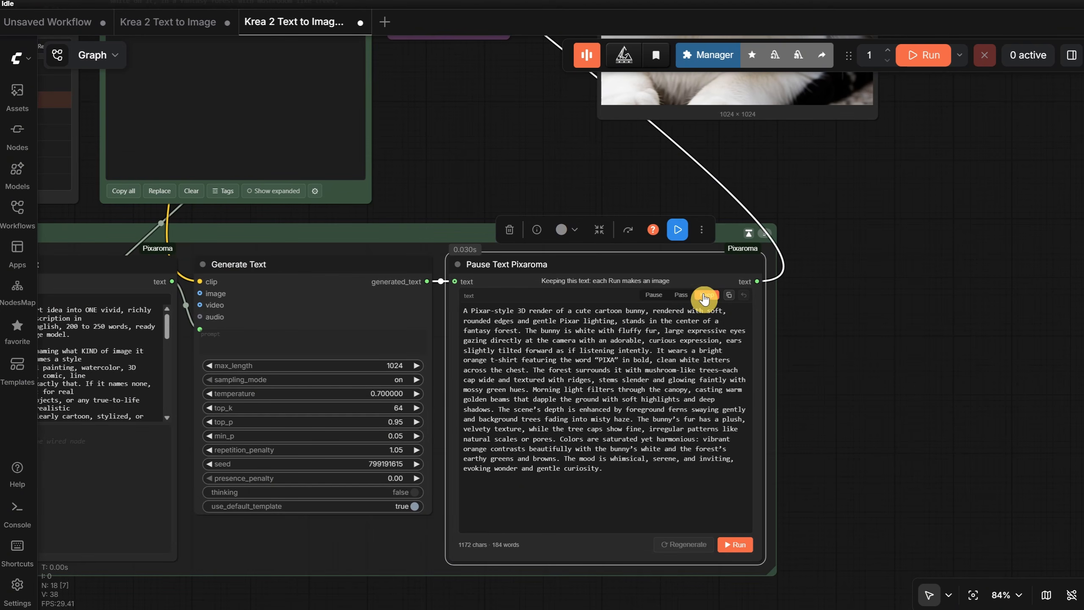
click(646, 473)
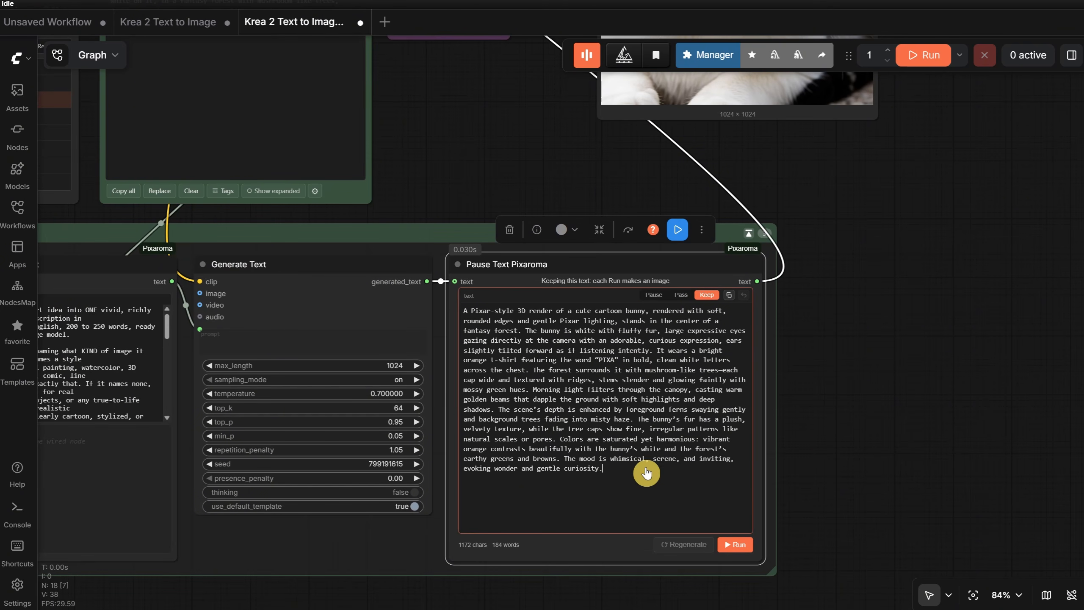
double_click(605, 360)
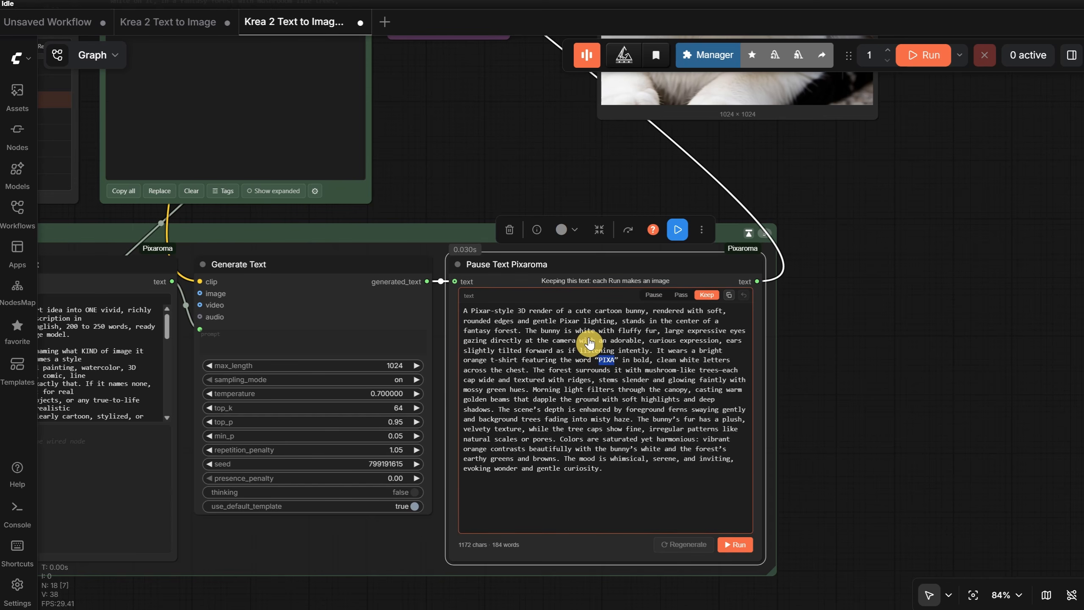
text(BUNNY)
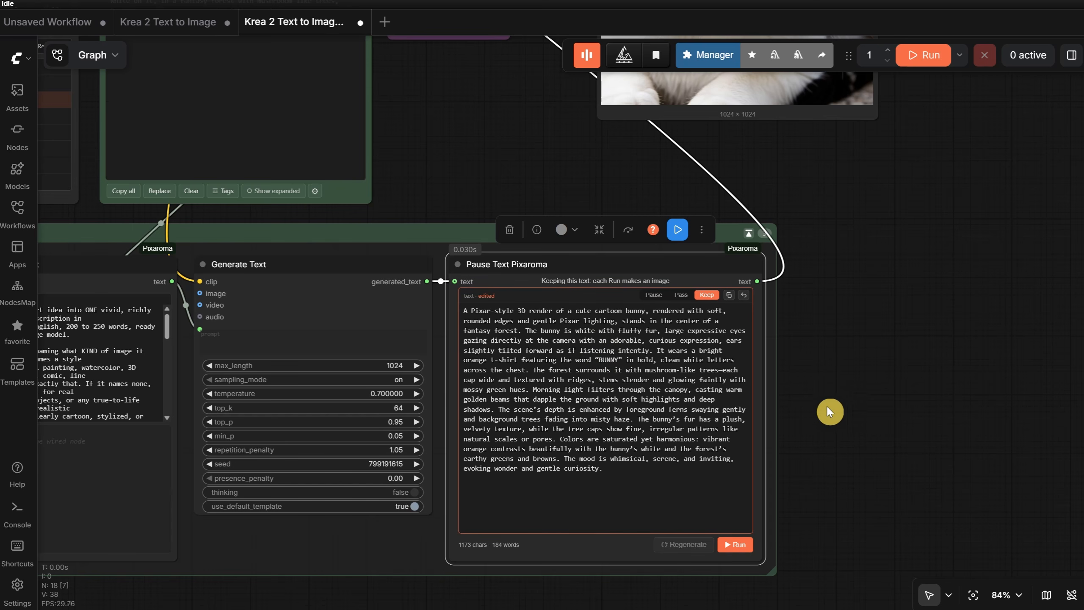
click(736, 544)
scroll(743, 547, down, 4)
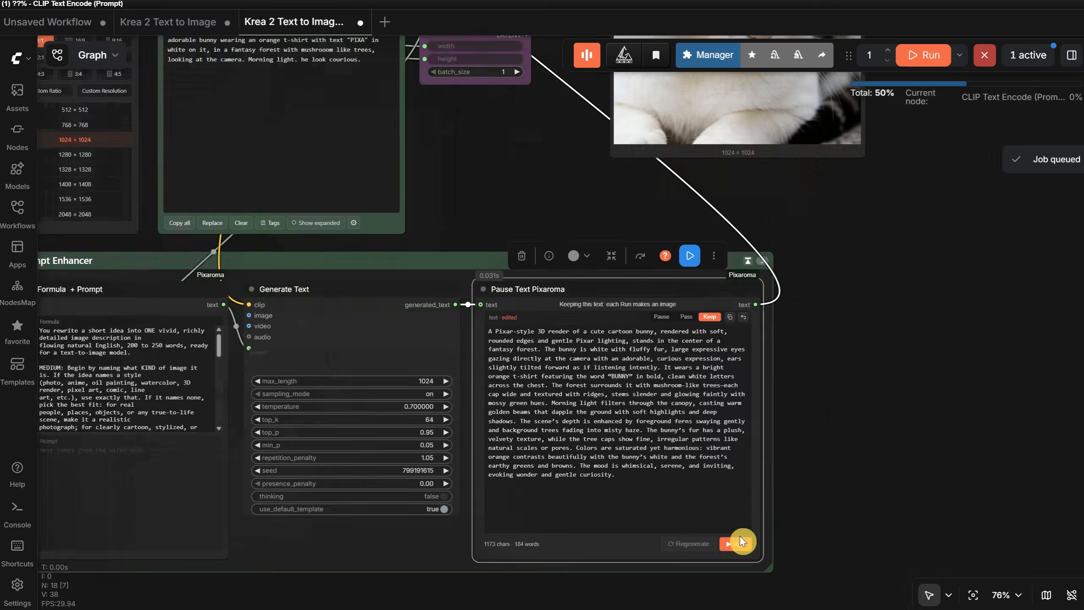
Run the workflow again with the kept "BUNNY" text to generate another image.
drag(868, 371, 835, 377)
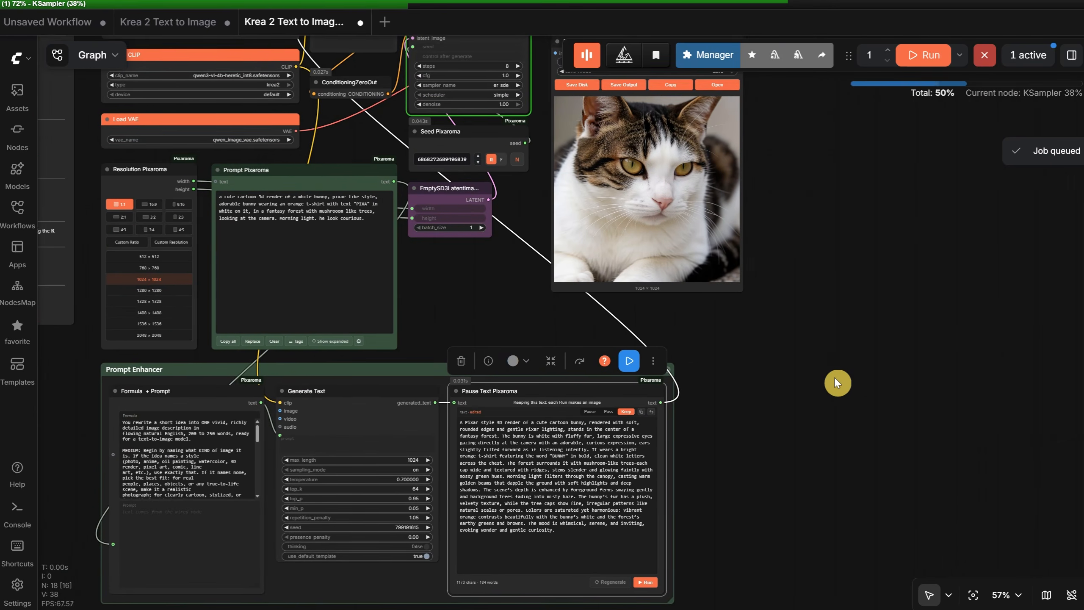
scroll(835, 377, down, 1)
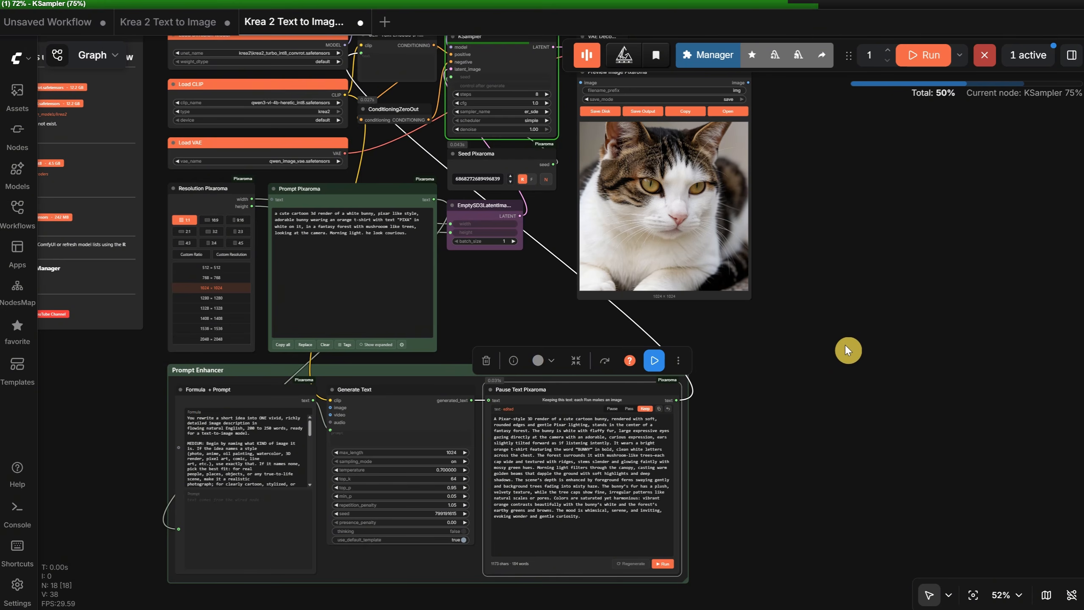
click(920, 55)
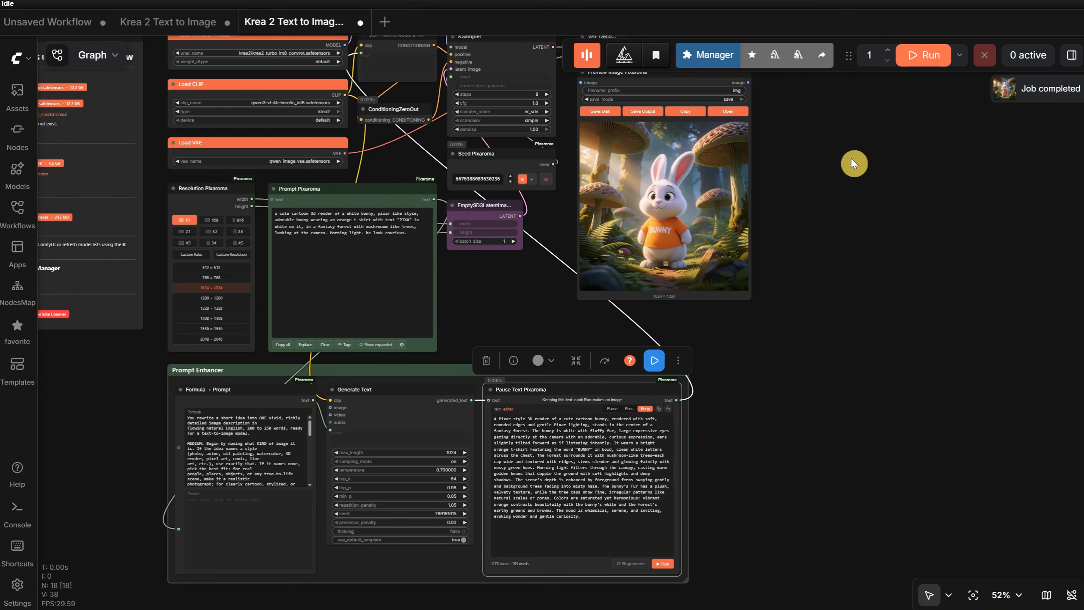
Set the Pause Text Pixaroma node back to Pause, regenerate its text, and continue with the new prompt to generate the image.
scroll(715, 543, up, 4)
drag(713, 532, 879, 464)
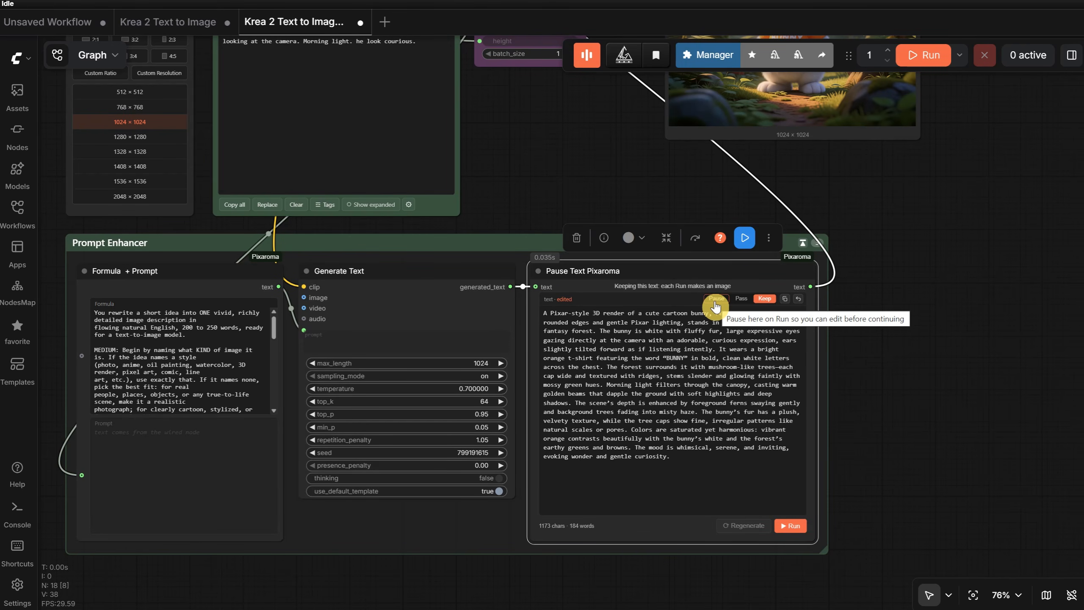
click(715, 299)
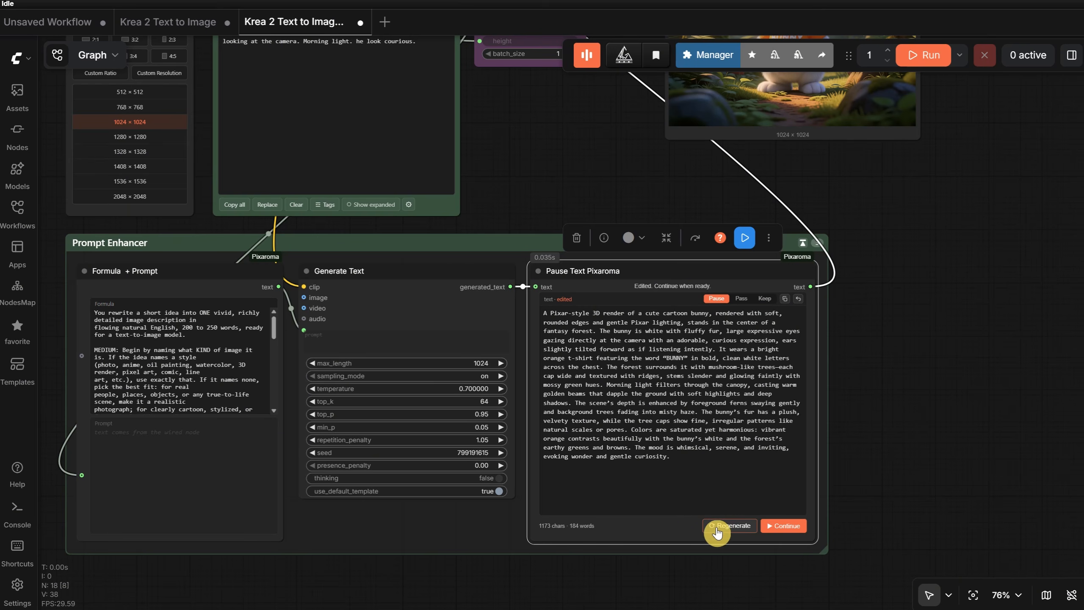
click(717, 526)
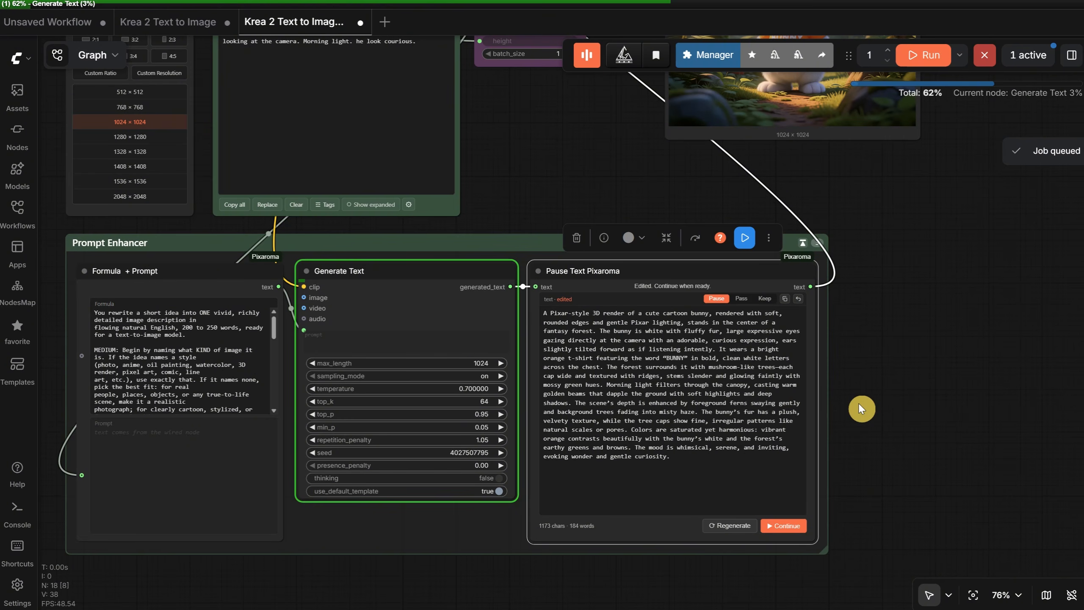
click(788, 528)
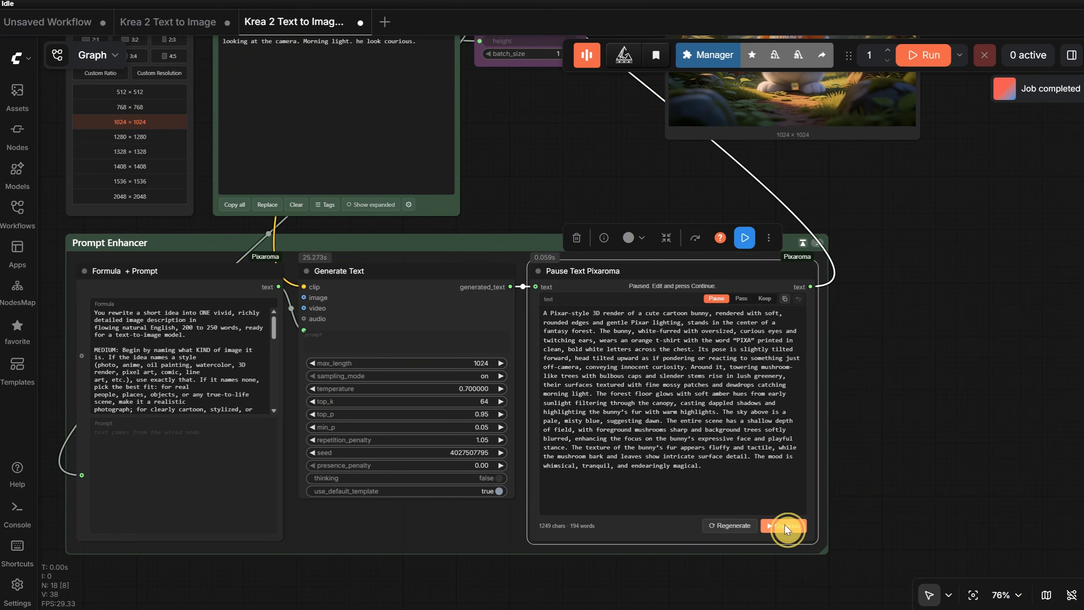
scroll(826, 406, down, 4)
scroll(804, 461, up, 5)
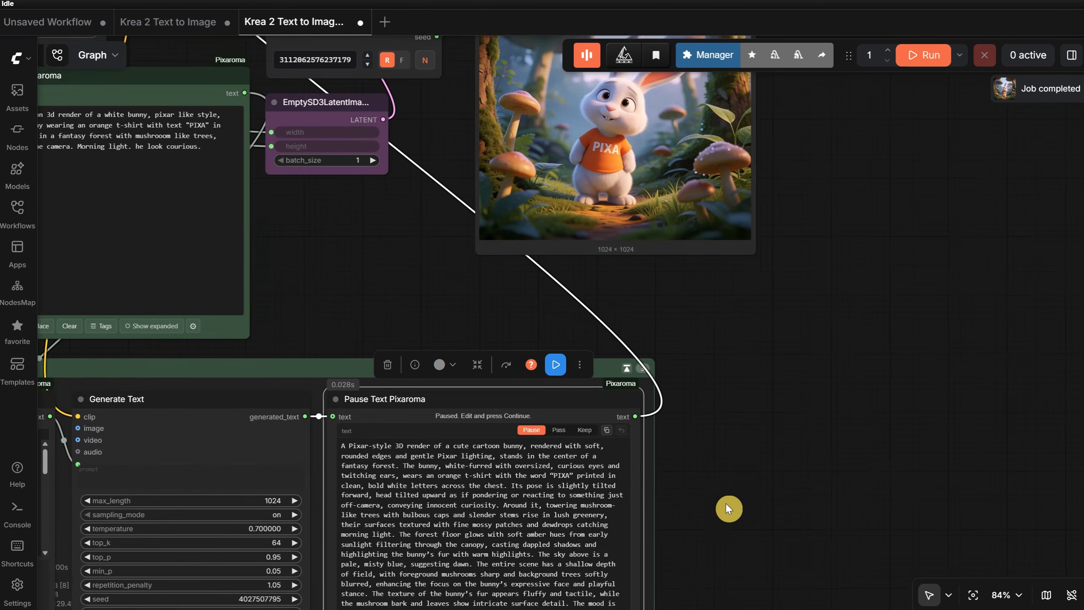
Read the Pause Text Pixaroma node's help on its modes, controls and usage, and close it.
drag(726, 505, 850, 430)
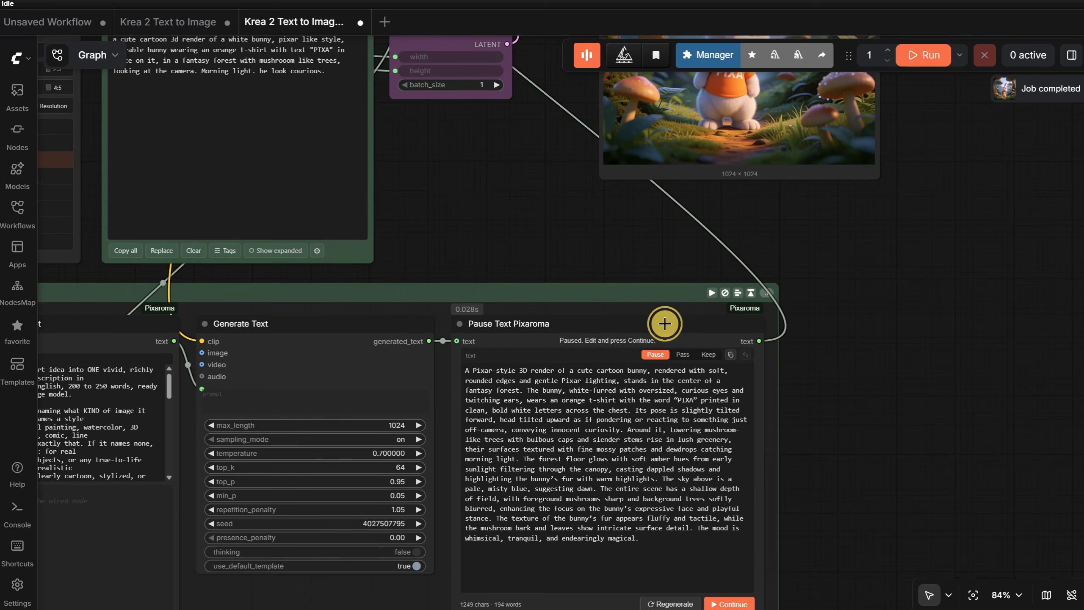
click(652, 294)
scroll(635, 220, down, 2)
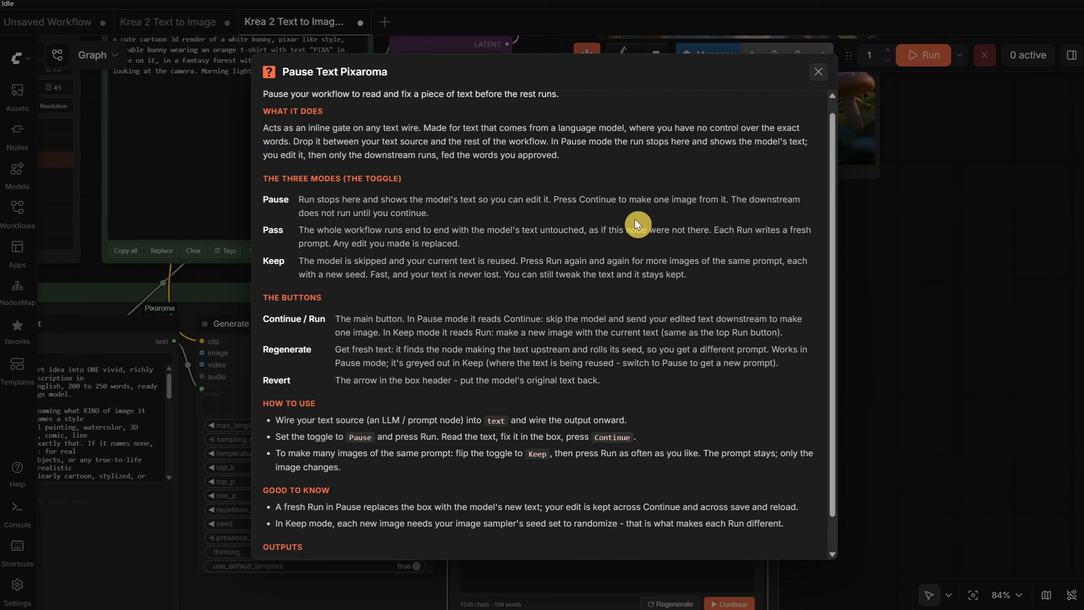
scroll(653, 311, up, 2)
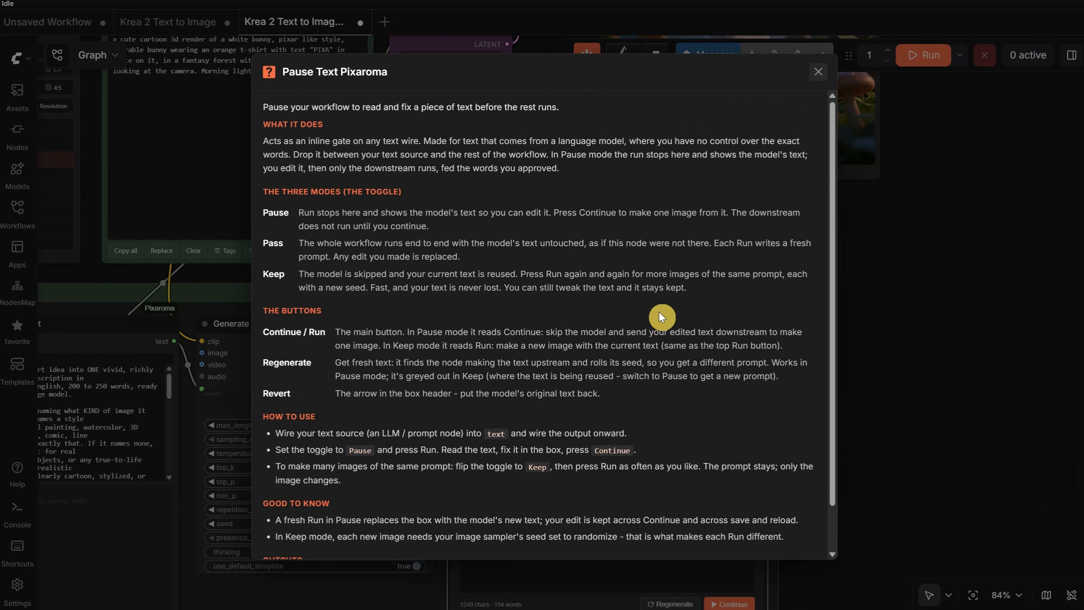
click(943, 324)
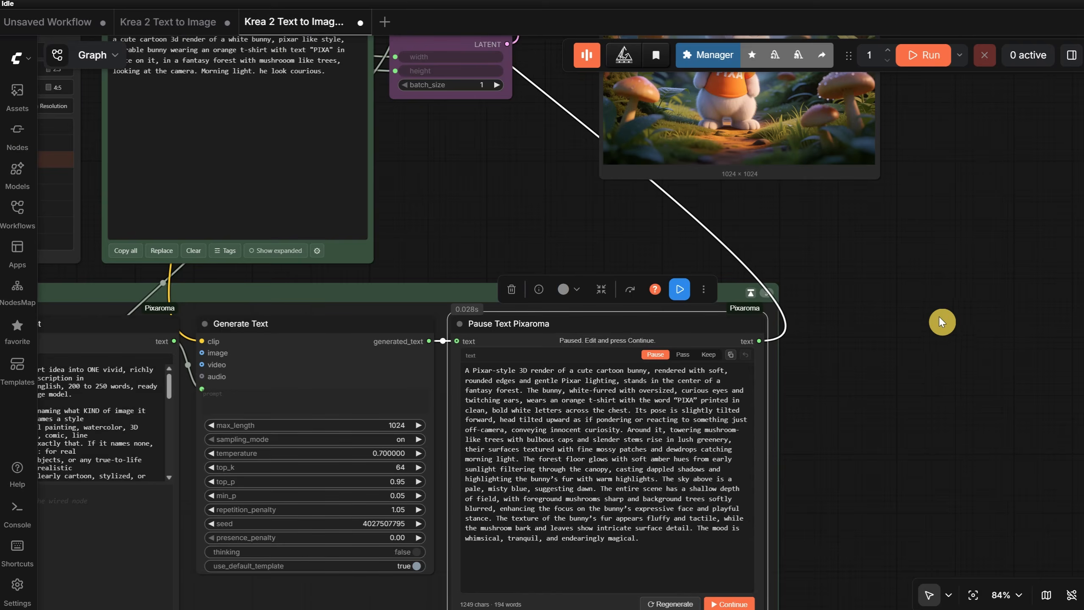
Read through the Prompt Pixaroma node's help down to its closing notes, and close it.
scroll(917, 372, down, 3)
click(463, 235)
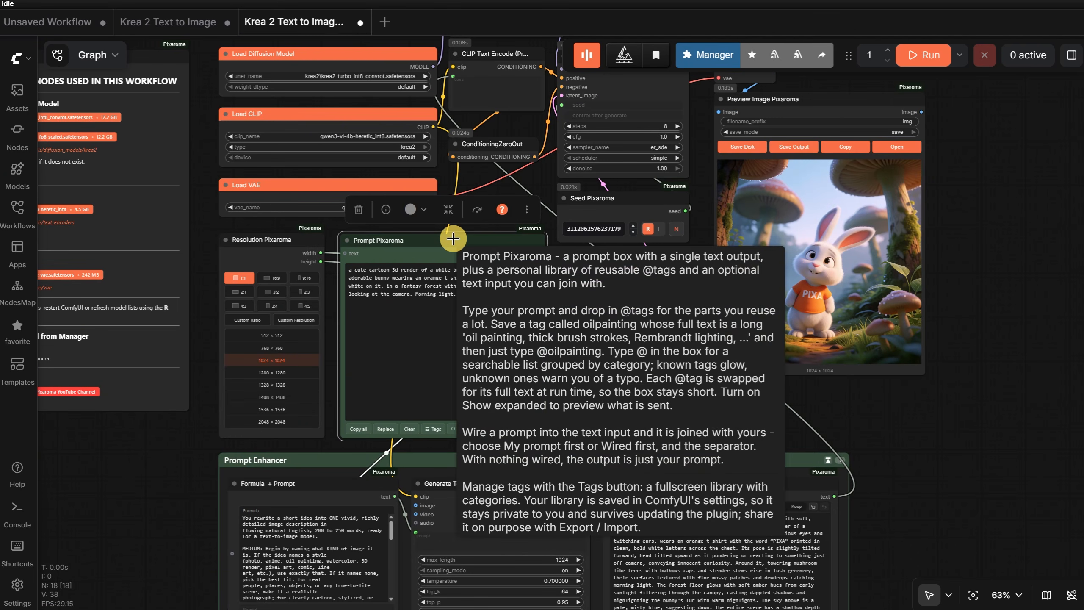
click(502, 215)
scroll(639, 255, down, 15)
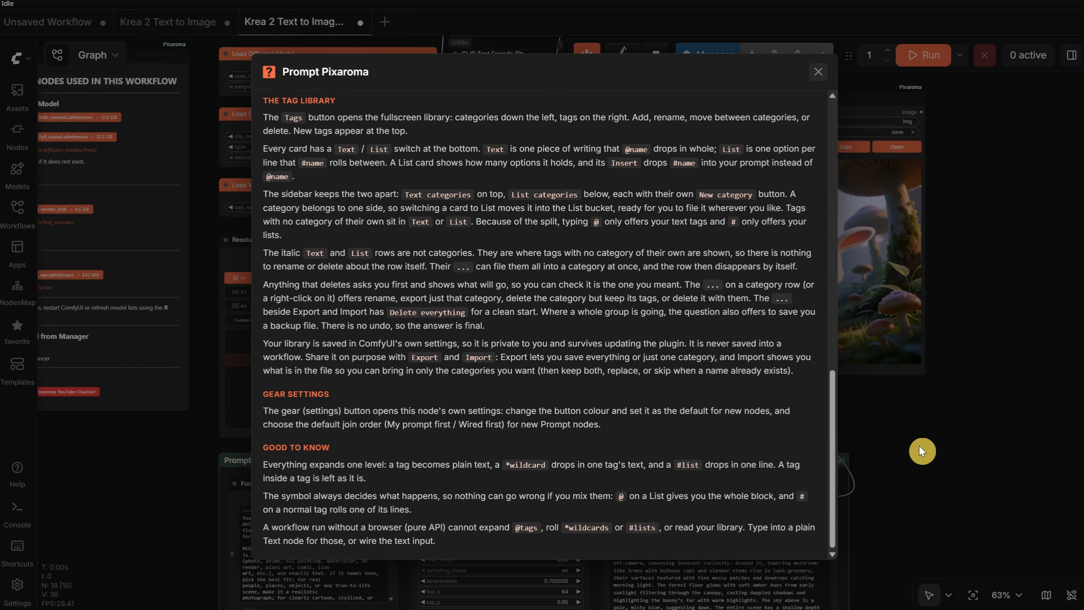
click(954, 449)
scroll(954, 396, down, 2)
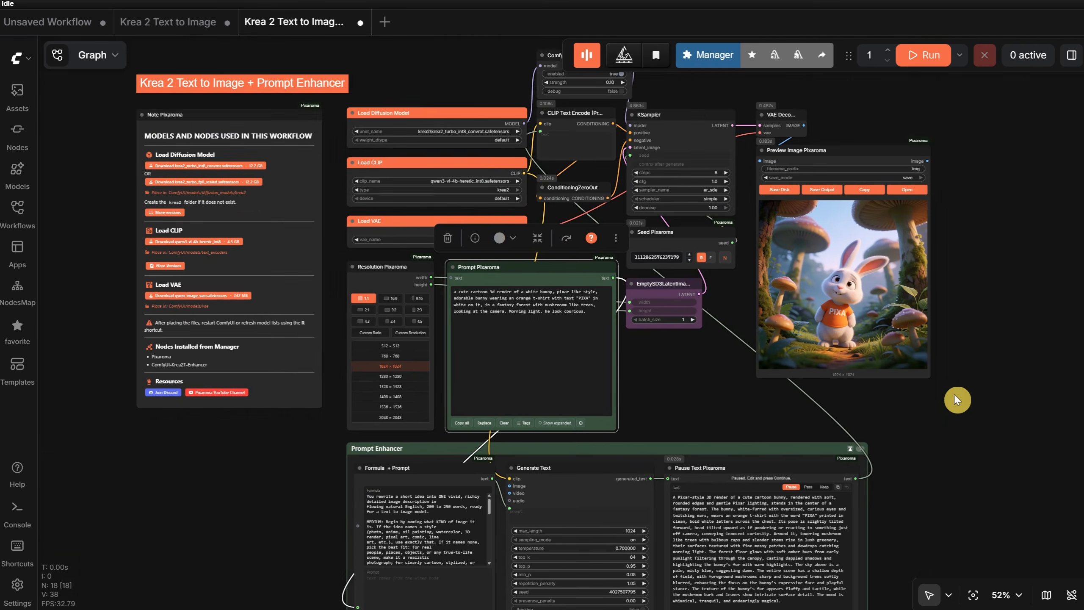
Open the workflow "Krea 2 Text to Image + Prompt from Image" from the Ep28 Workflows folder.
drag(951, 460, 928, 348)
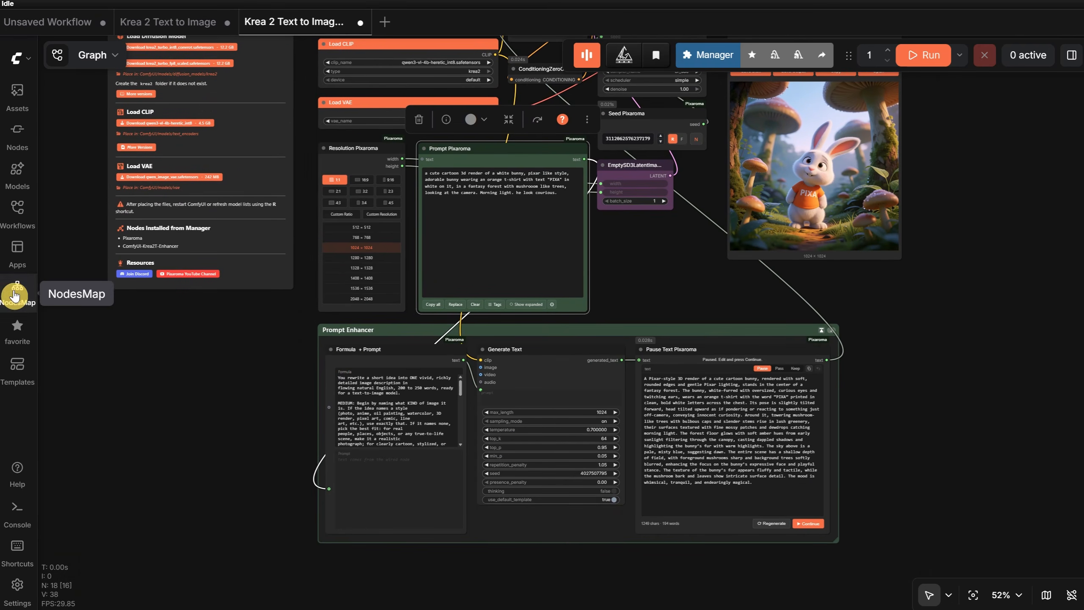
click(17, 212)
scroll(201, 512, down, 6)
click(222, 435)
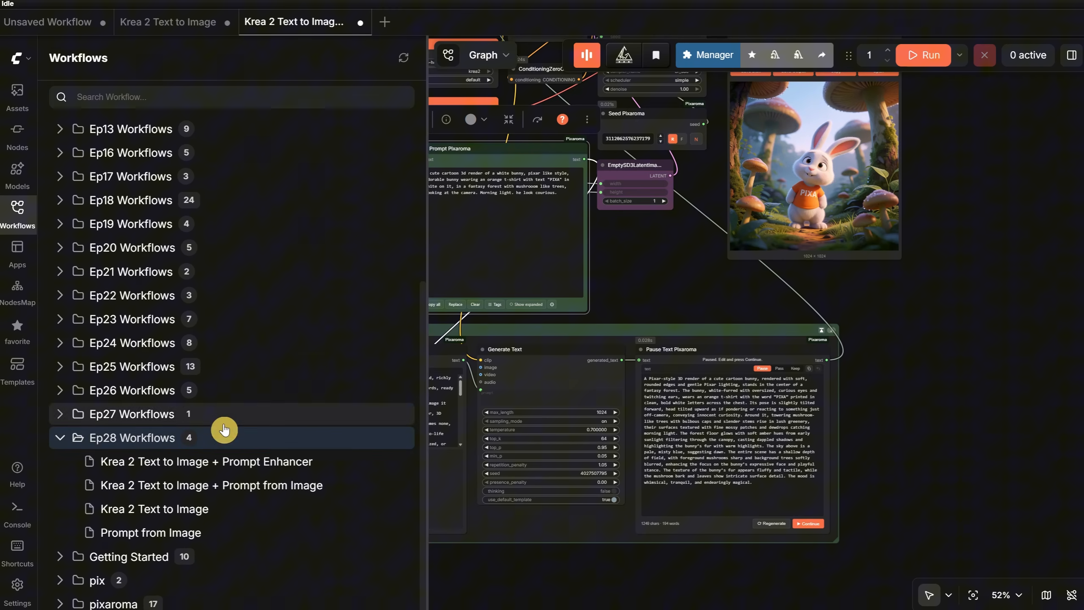
click(232, 485)
click(13, 214)
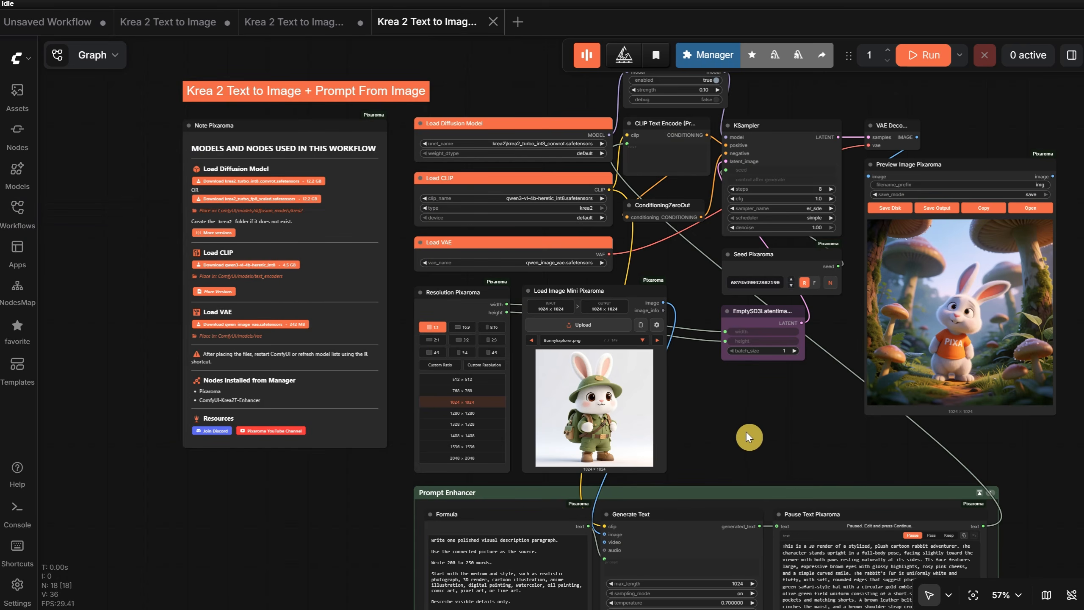
Load "Bunny WithCubes - Copy.png" in Load Image Mini Pixaroma and run the workflow up to the text pause.
scroll(745, 431, up, 6)
click(433, 271)
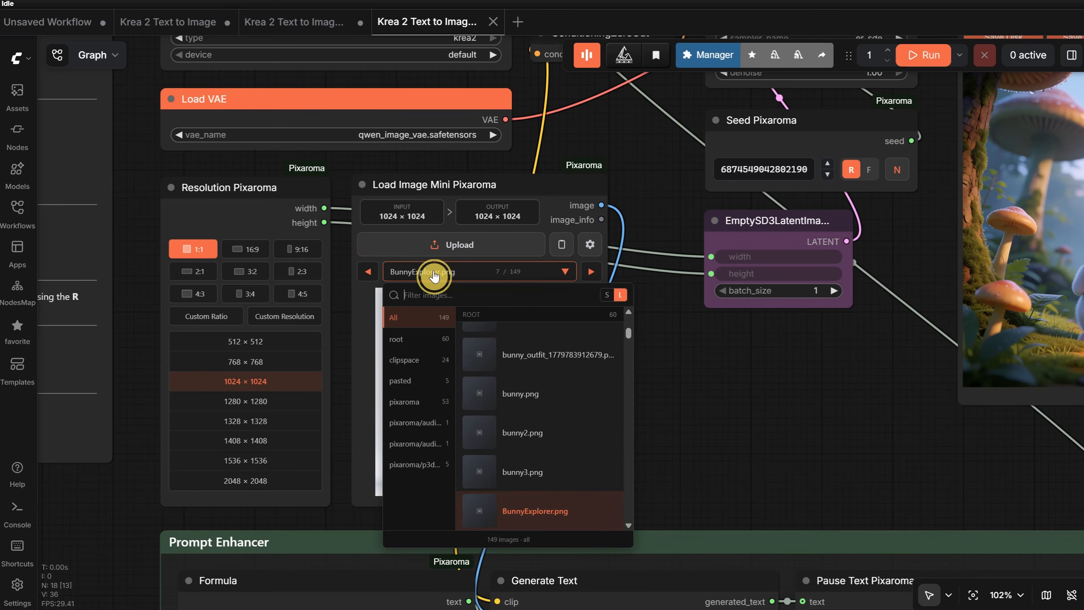
click(540, 419)
scroll(607, 307, down, 5)
key(ctrl+Return)
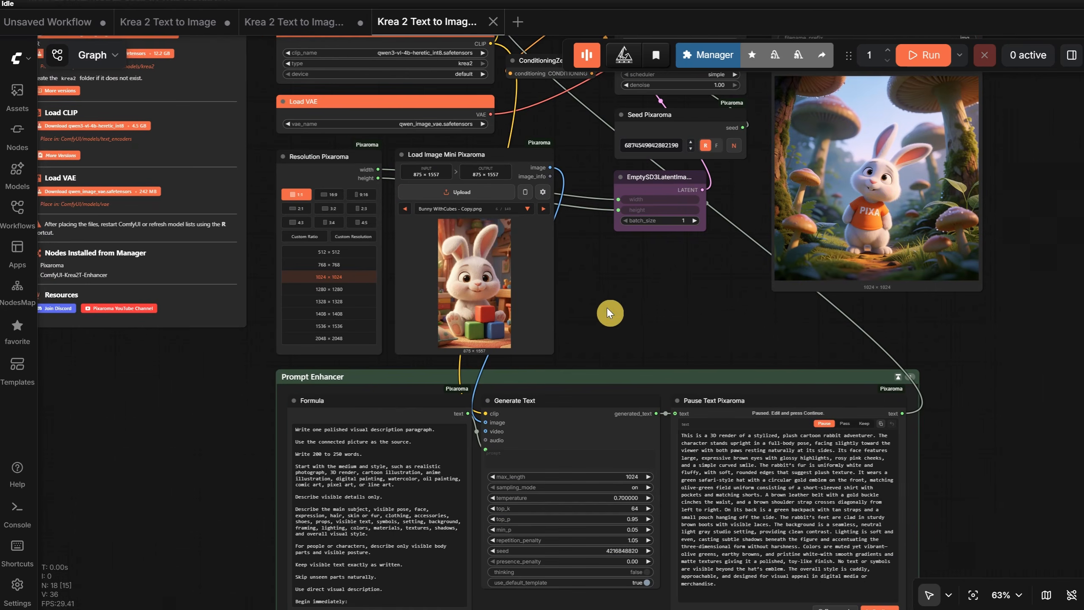
drag(982, 462, 928, 379)
scroll(918, 387, up, 2)
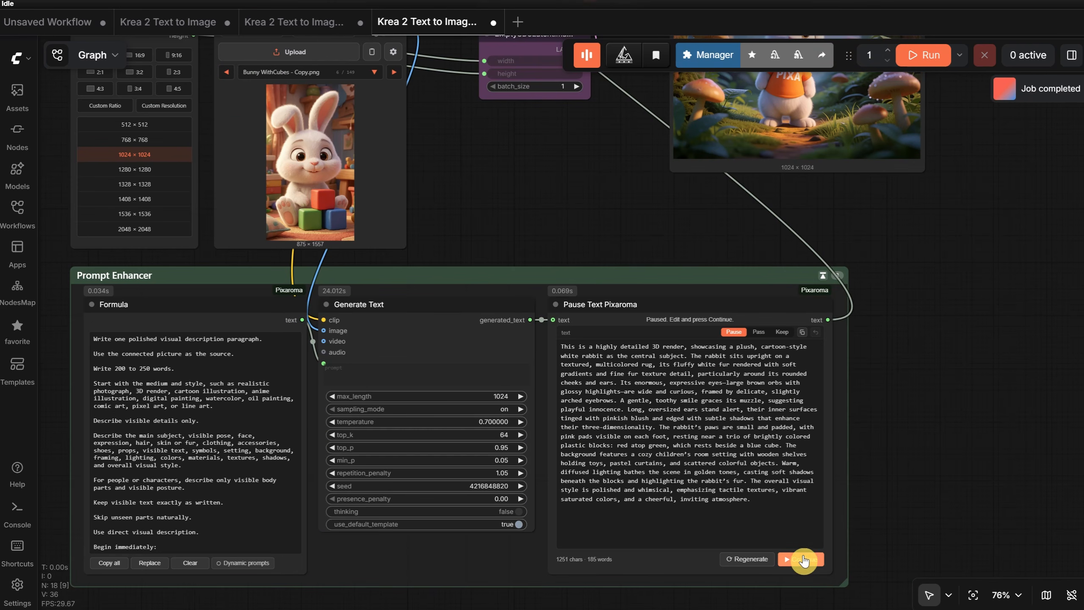
Continue with the paused image description to generate an image, and compare the result with the source picture.
click(803, 559)
scroll(938, 295, down, 3)
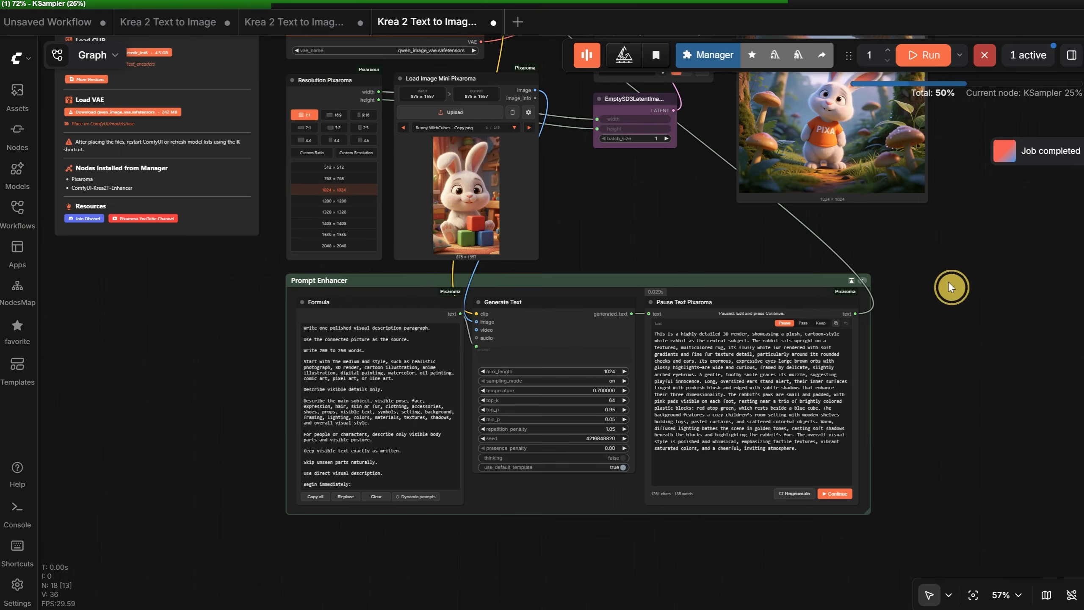
drag(948, 282, 809, 500)
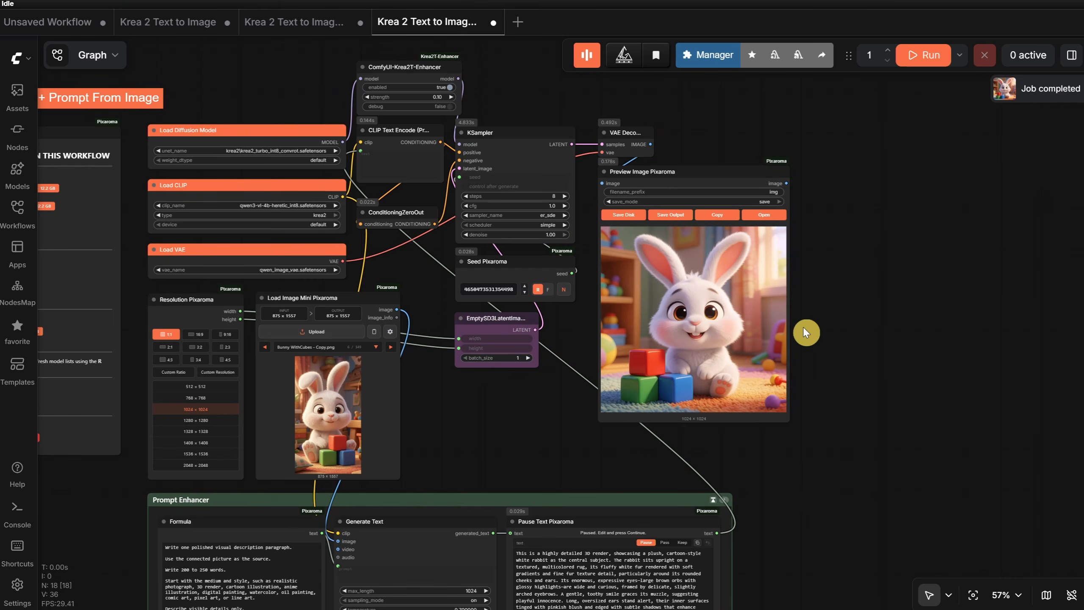
scroll(802, 326, up, 6)
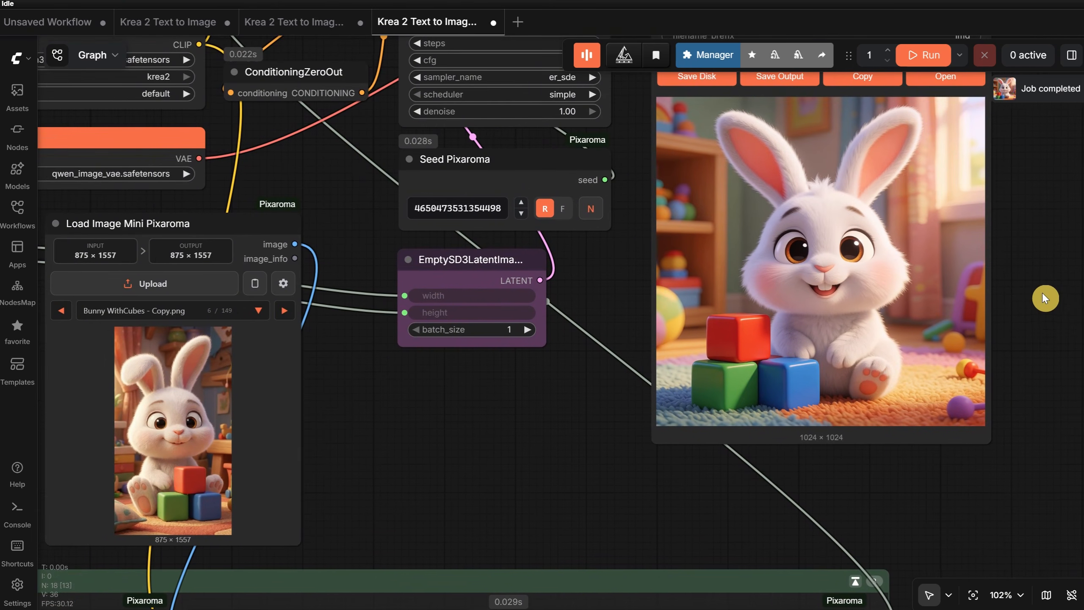
Replace "red" with "orange" in the paused text's block description and continue the workflow to generate the image.
drag(1041, 293, 998, 175)
drag(923, 478, 980, 180)
scroll(613, 250, up, 4)
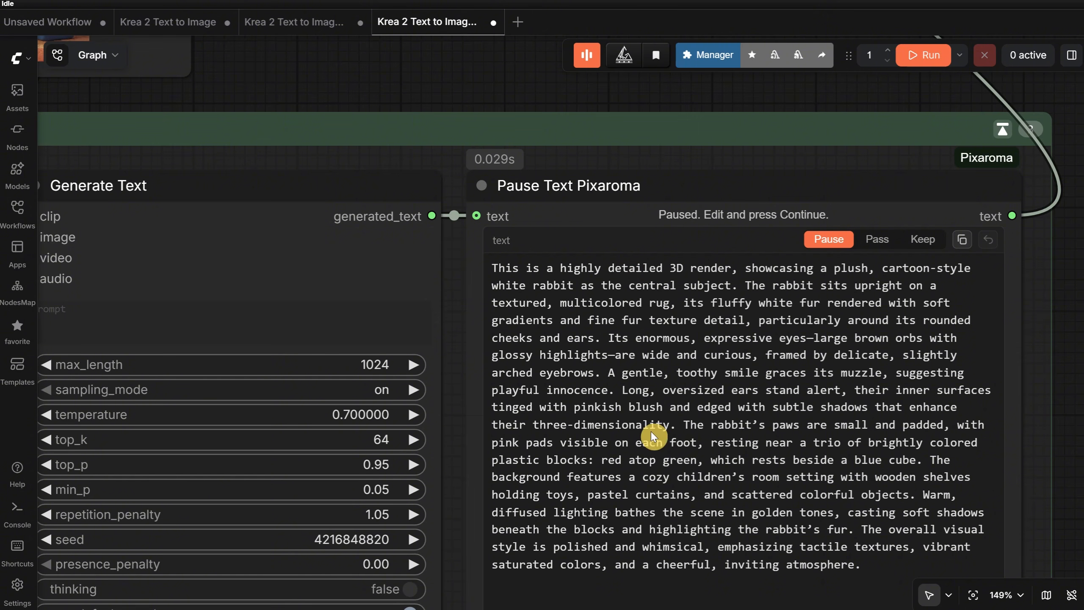
double_click(614, 456)
text(oran)
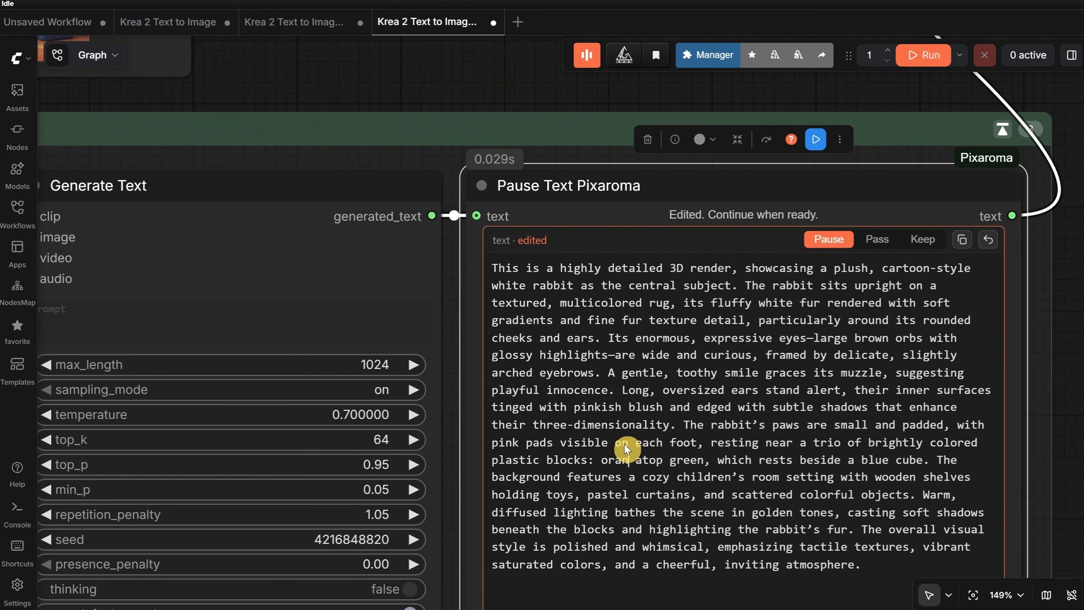
text(ge)
scroll(697, 371, down, 5)
click(869, 568)
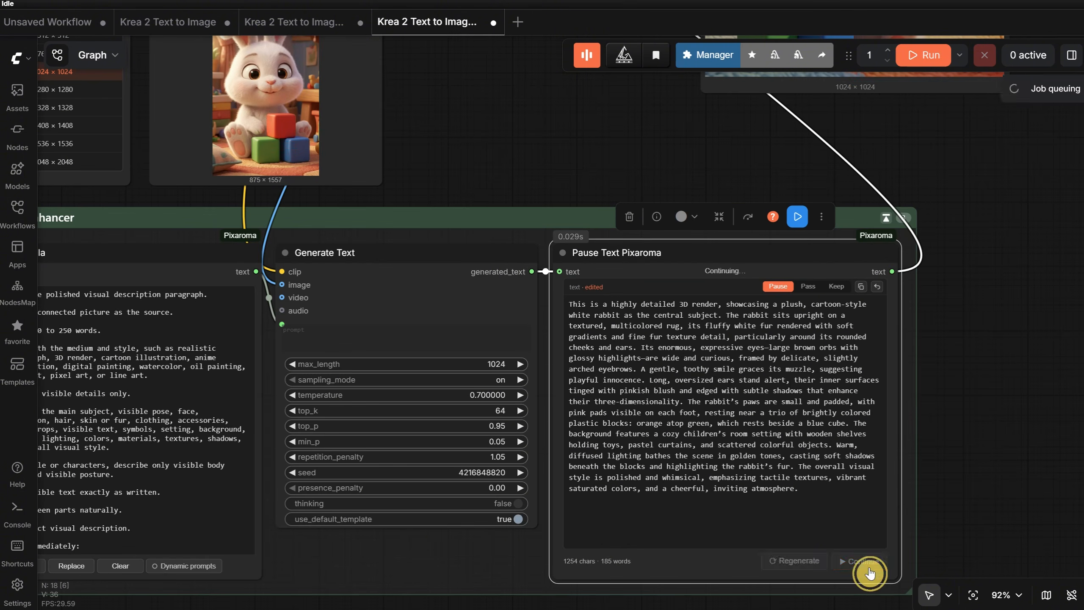
scroll(1035, 233, down, 3)
drag(1035, 233, 837, 521)
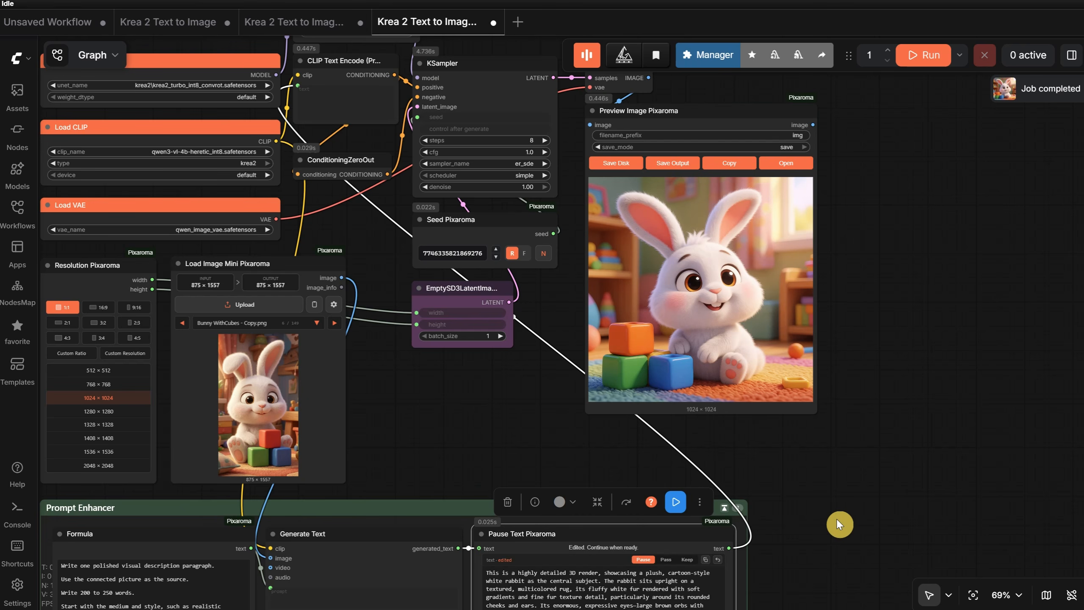
Replace "orange" with "purple" in the block description of the Pause Text Pixaroma node.
click(542, 258)
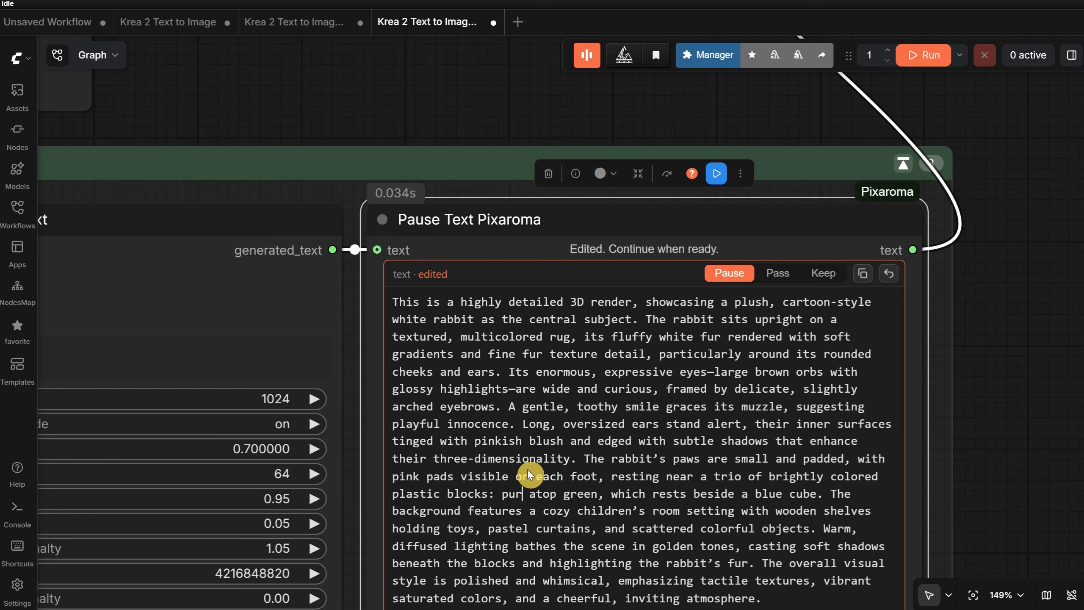
text(ple)
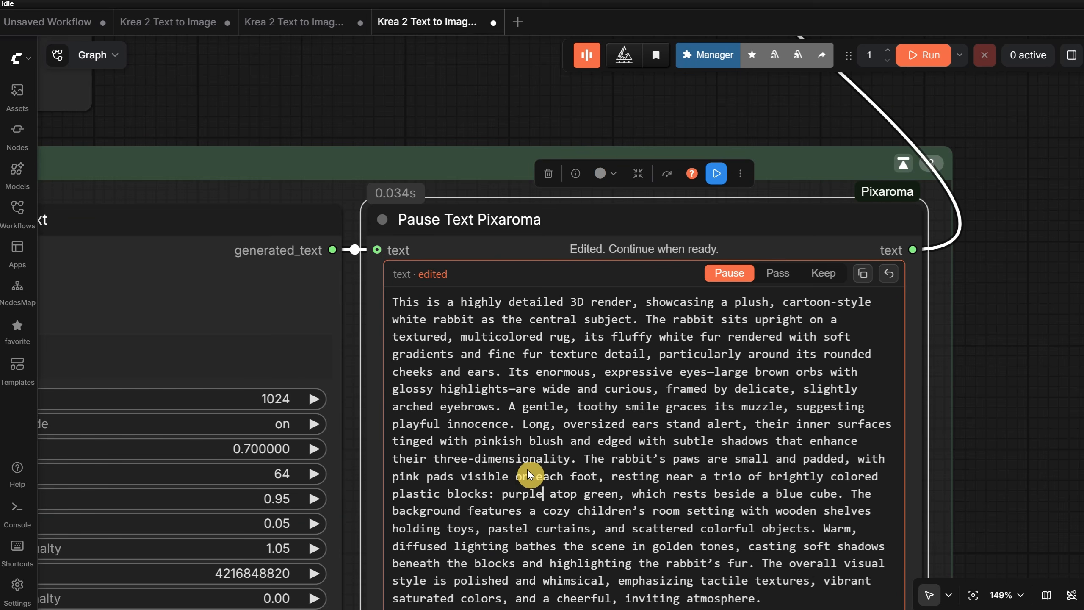
scroll(614, 271, down, 1)
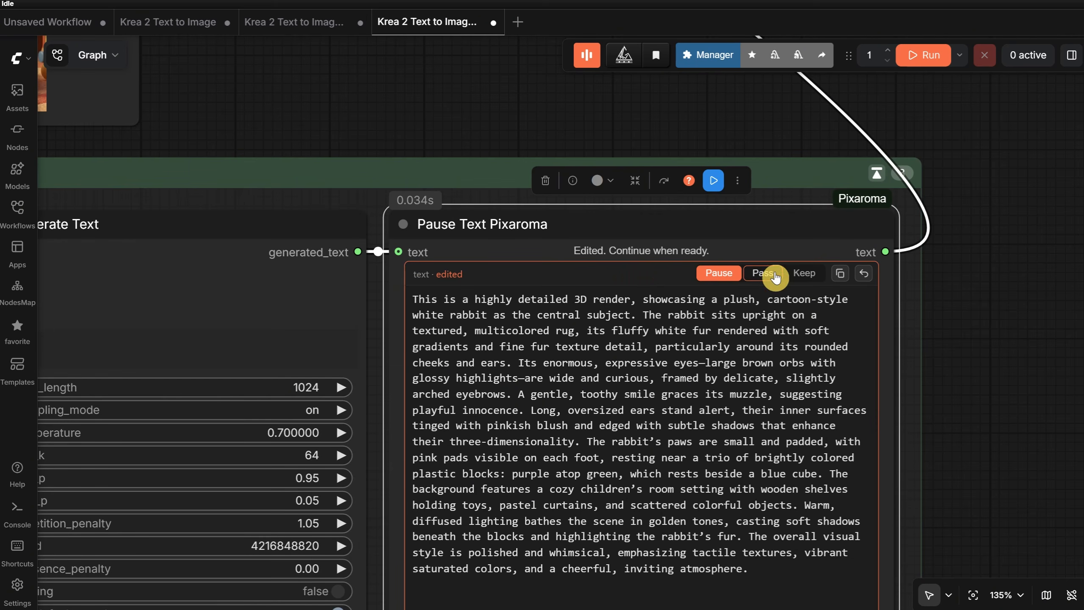
Set the Pause Text Pixaroma node to Keep, run the workflow with the edited text, and check the generated image.
click(804, 273)
scroll(567, 344, down, 3)
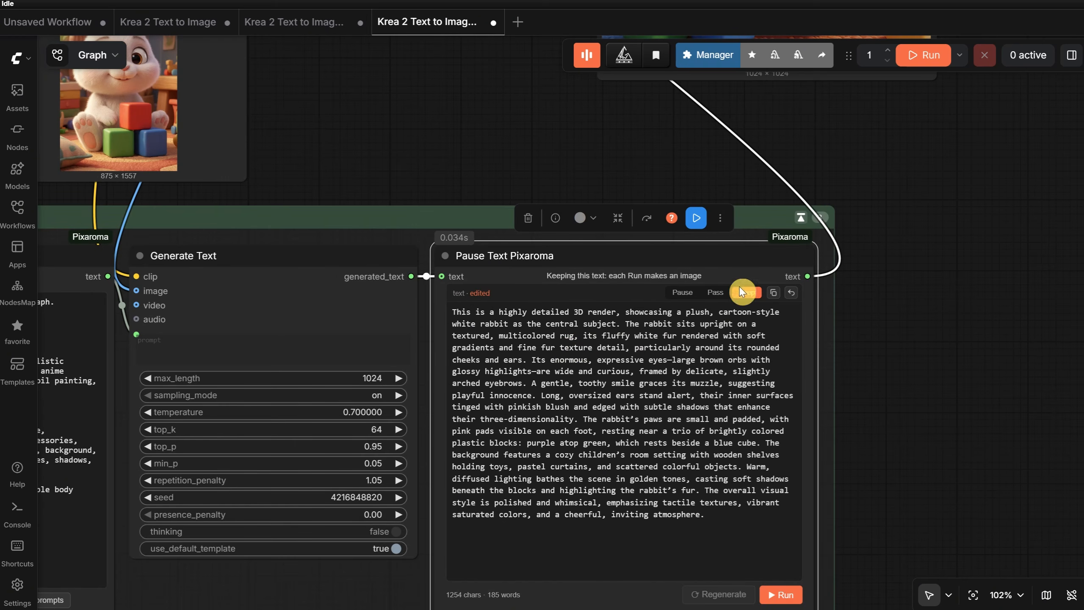
click(921, 54)
drag(927, 205, 891, 342)
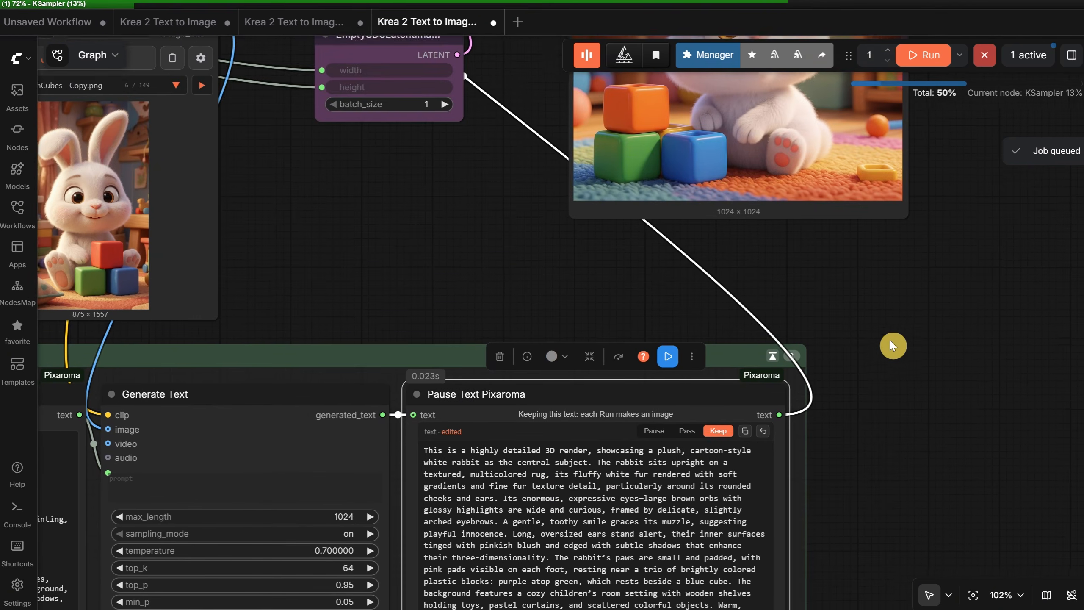
scroll(898, 343, down, 2)
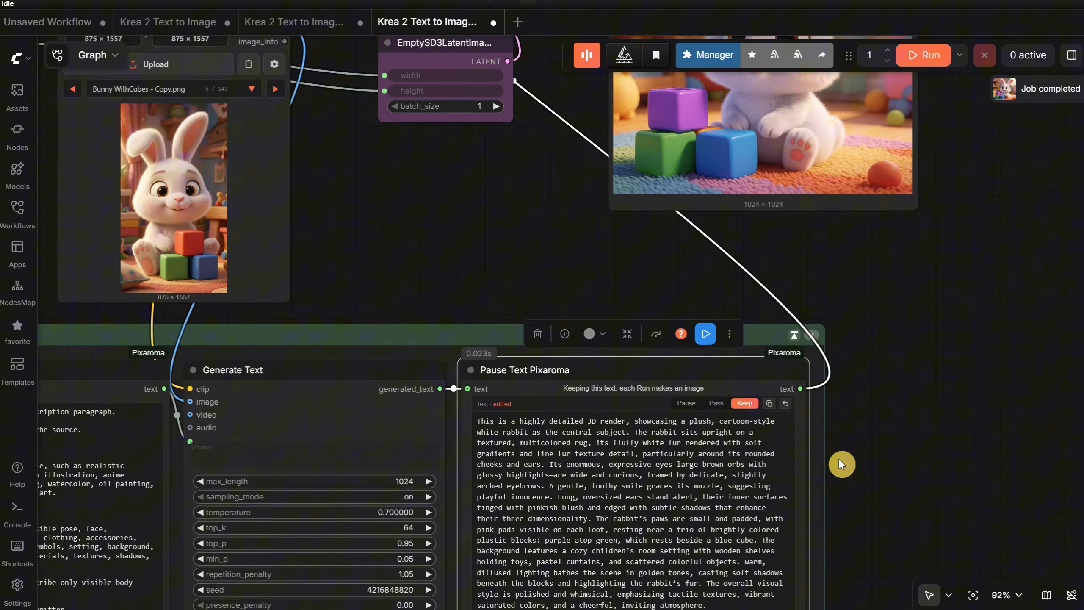
scroll(841, 462, up, 3)
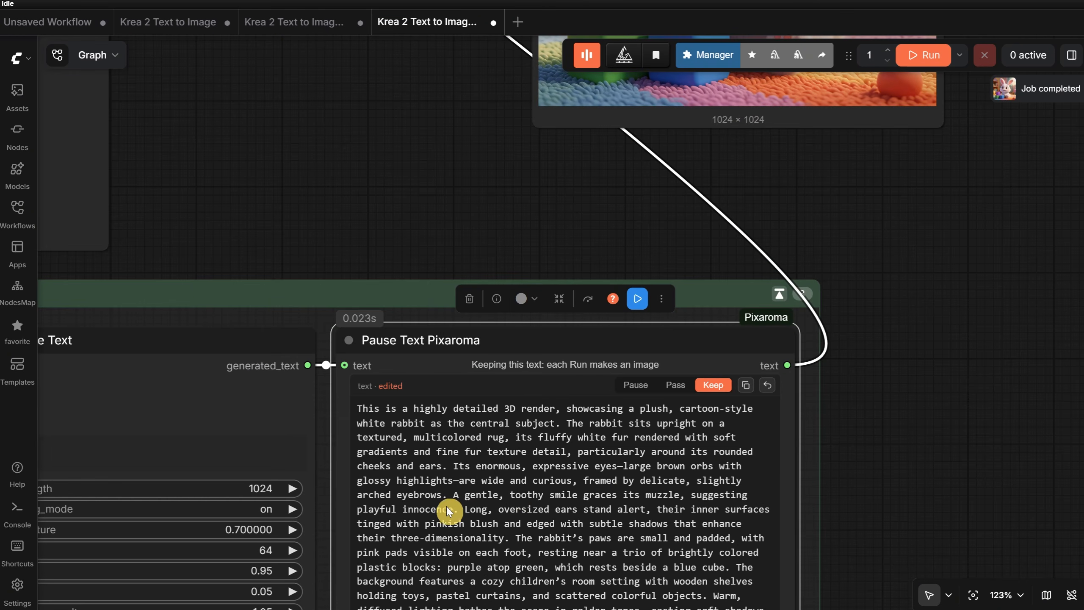
Change the top block's color to orange in the kept Pause Text Pixaroma prompt and run the workflow to generate the image.
scroll(490, 504, down, 1)
click(477, 554)
double_click(477, 556)
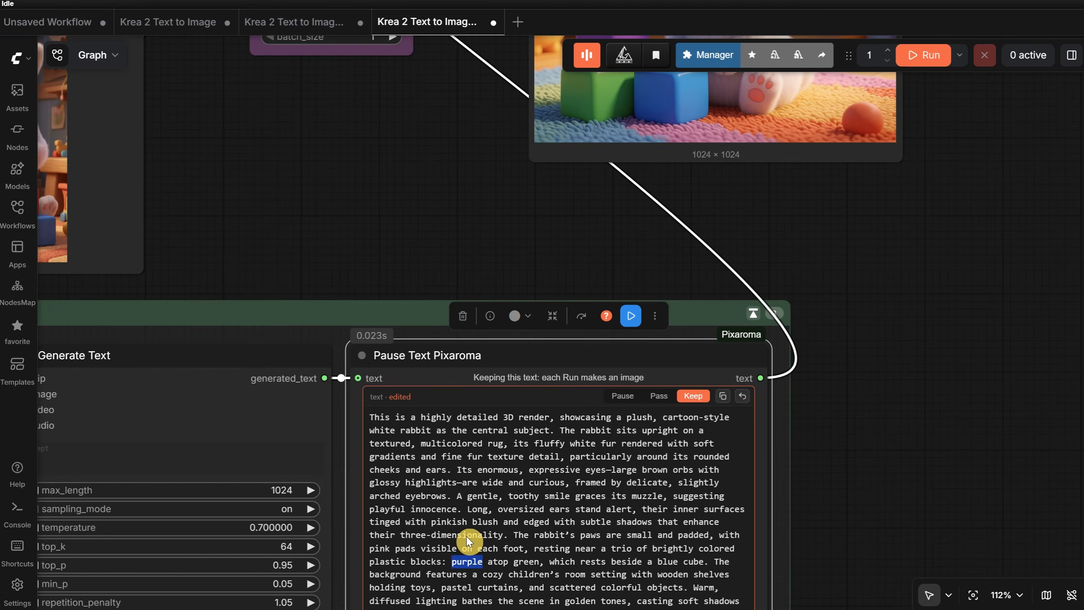
text(orange)
scroll(850, 555, down, 4)
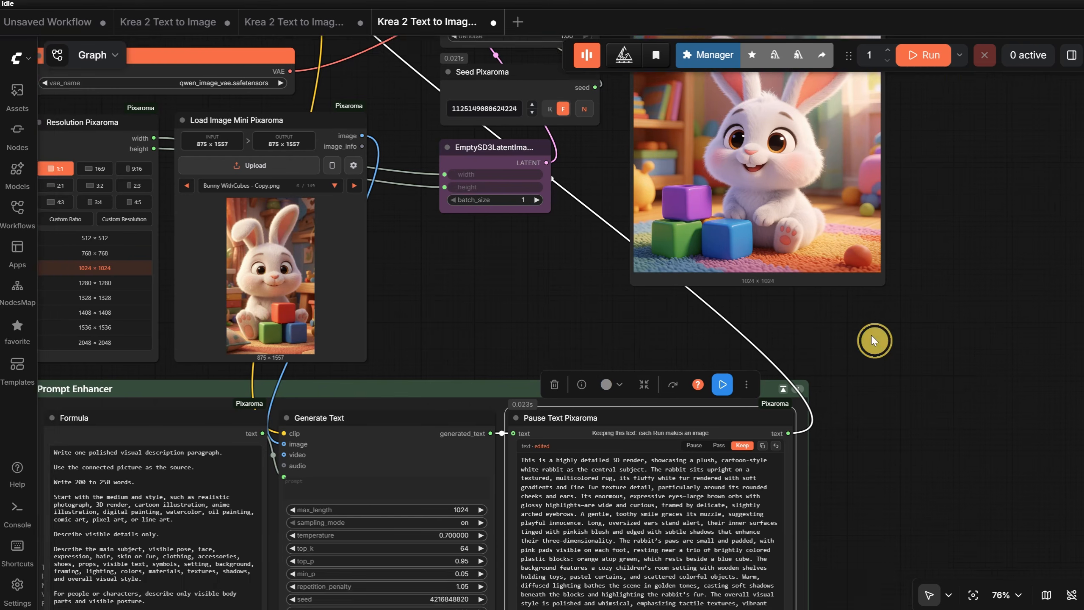
drag(870, 335, 855, 368)
click(931, 57)
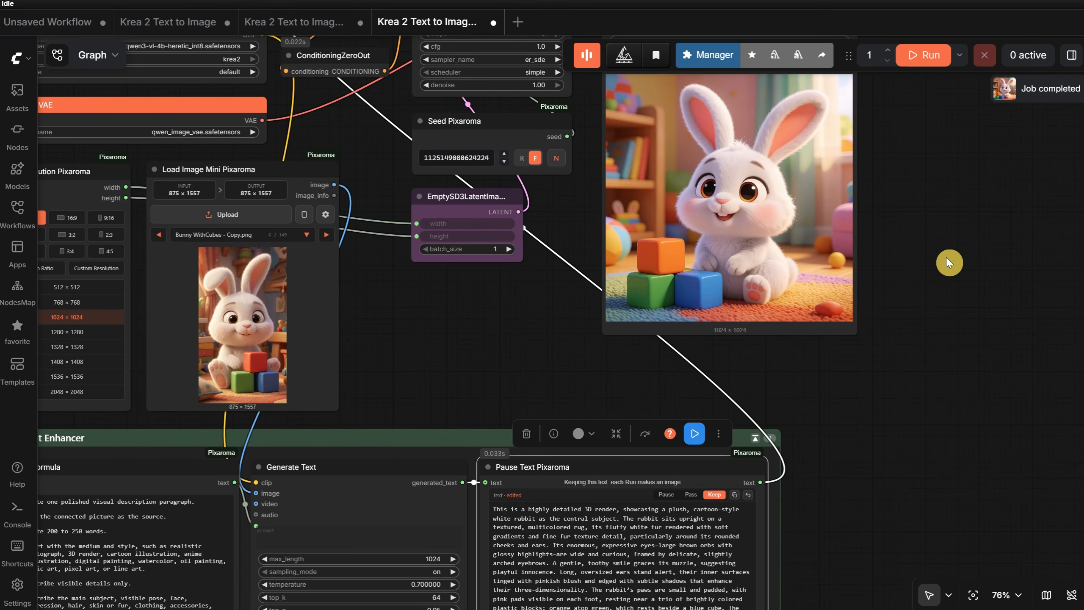
Change the top block's color to yellow in the kept prompt, run the workflow again and check the generated image.
drag(945, 257, 960, 49)
scroll(555, 371, up, 8)
double_click(598, 396)
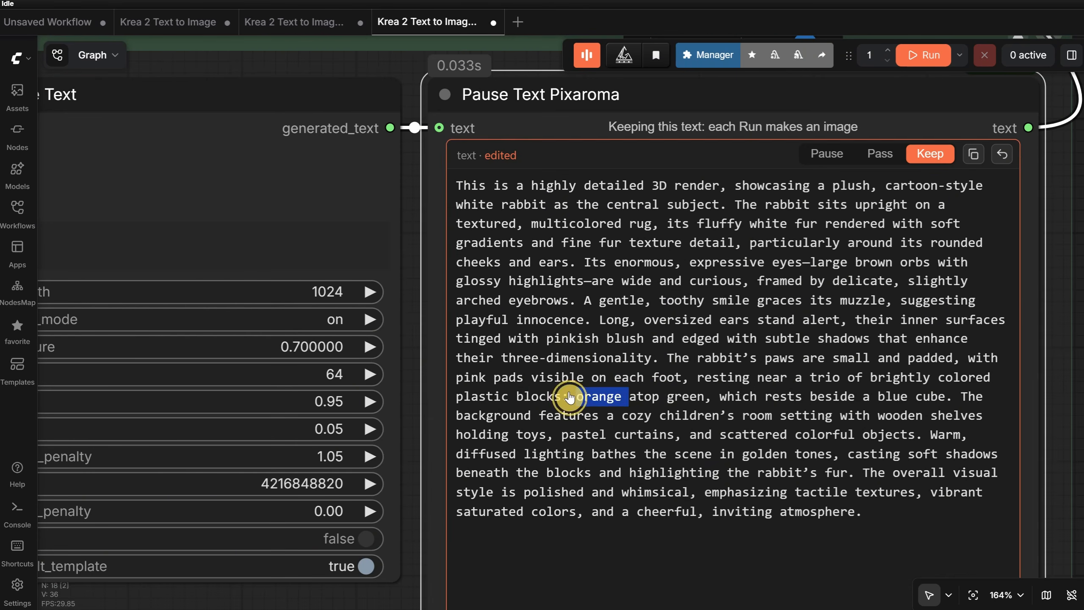
text(yellow)
scroll(923, 503, down, 5)
scroll(923, 503, up, 3)
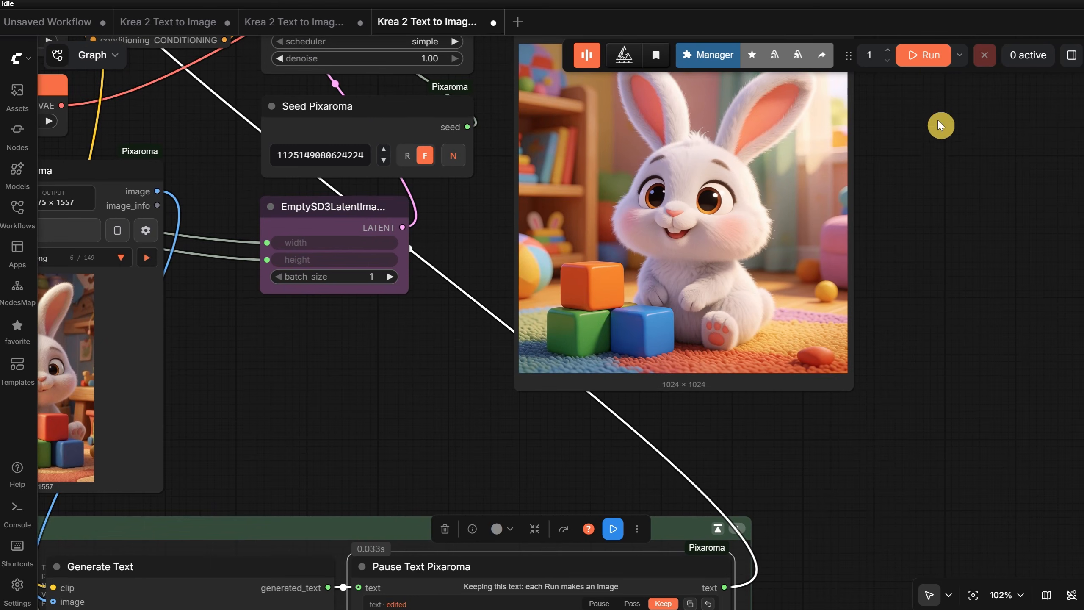
click(927, 55)
drag(941, 238, 911, 341)
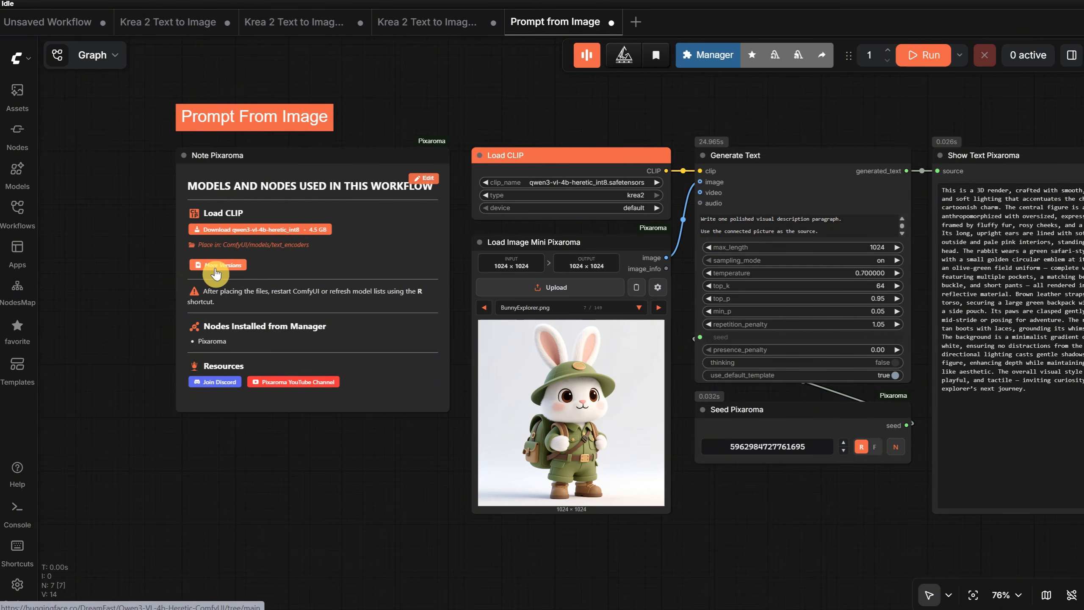
Open the Hugging Face page with the other versions of the Load CLIP model linked in the Prompt From Image workflow's note.
click(216, 269)
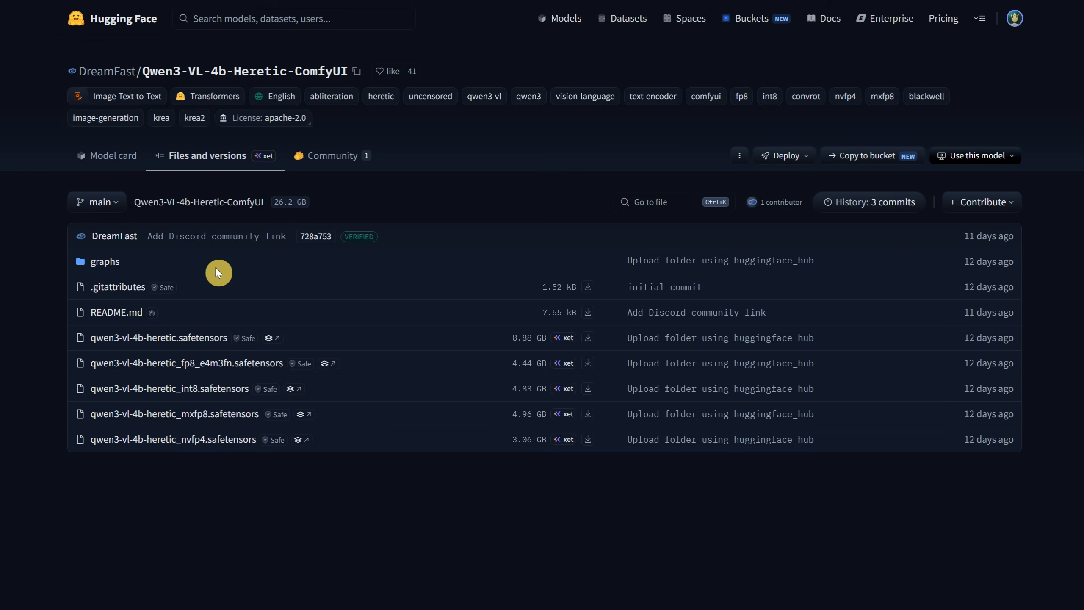